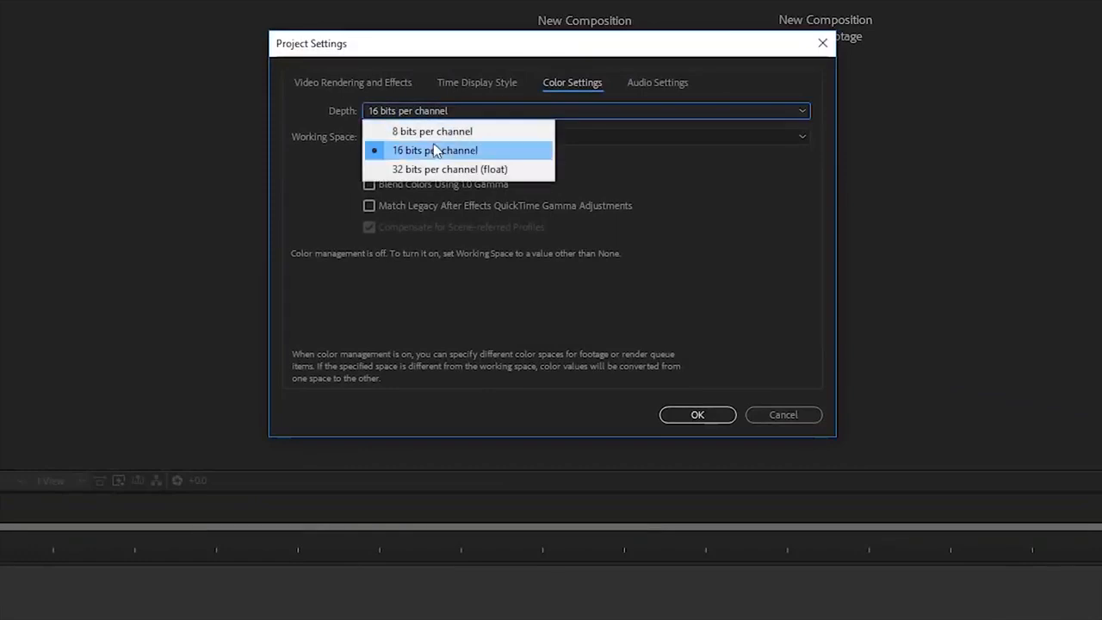
Apply the project colour depth of 16 bits per channel.
left_click(693, 410)
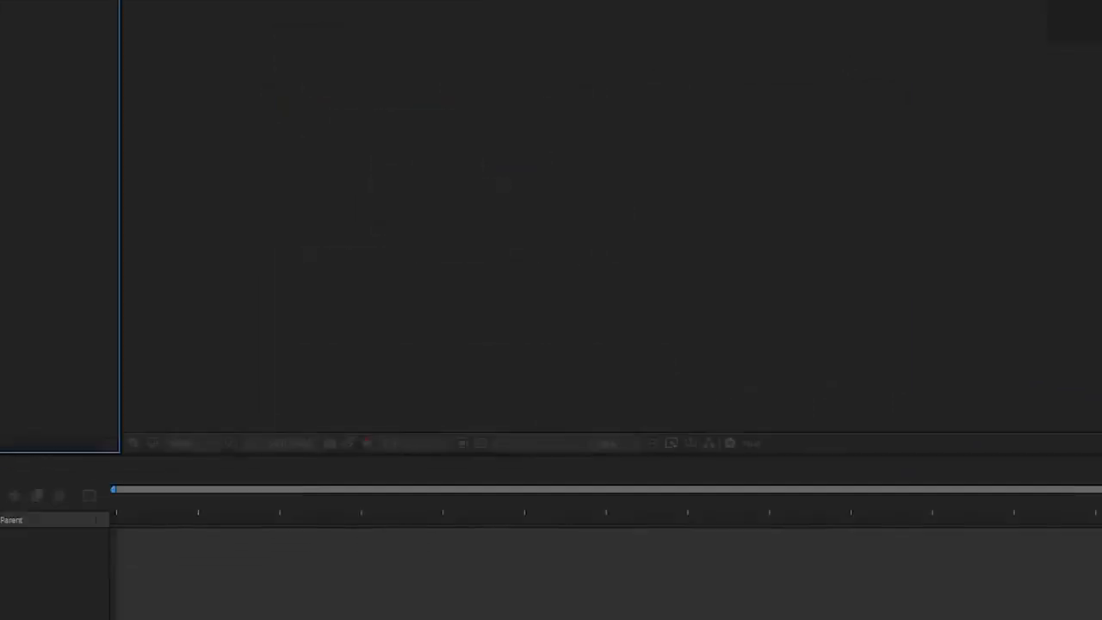
Create a new composition named Main COmp.
left_click(112, 416)
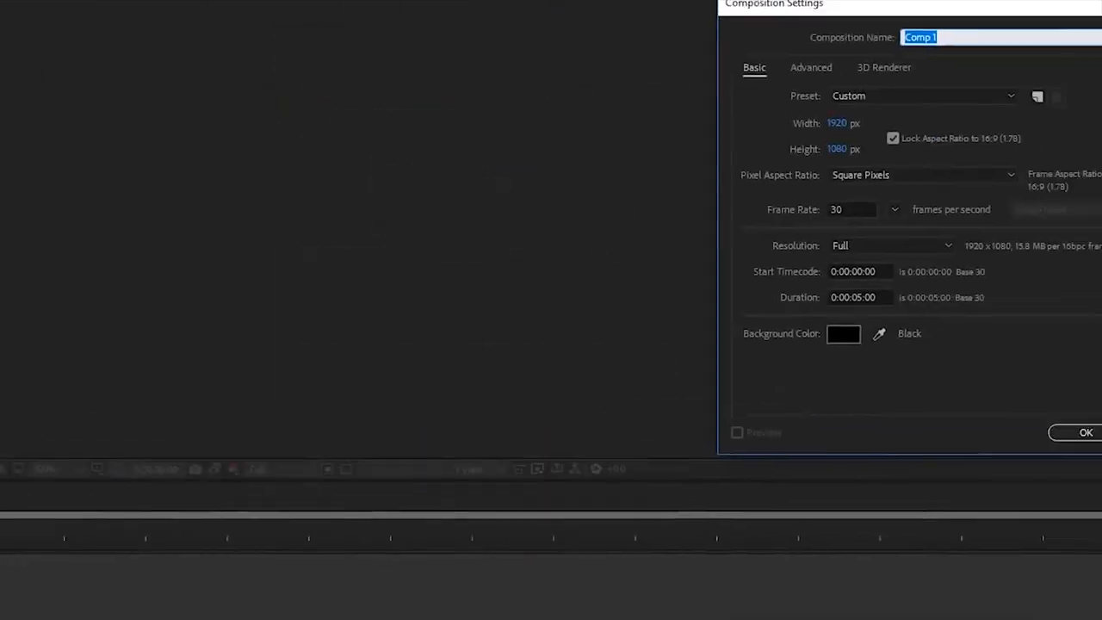
type("Main COmp")
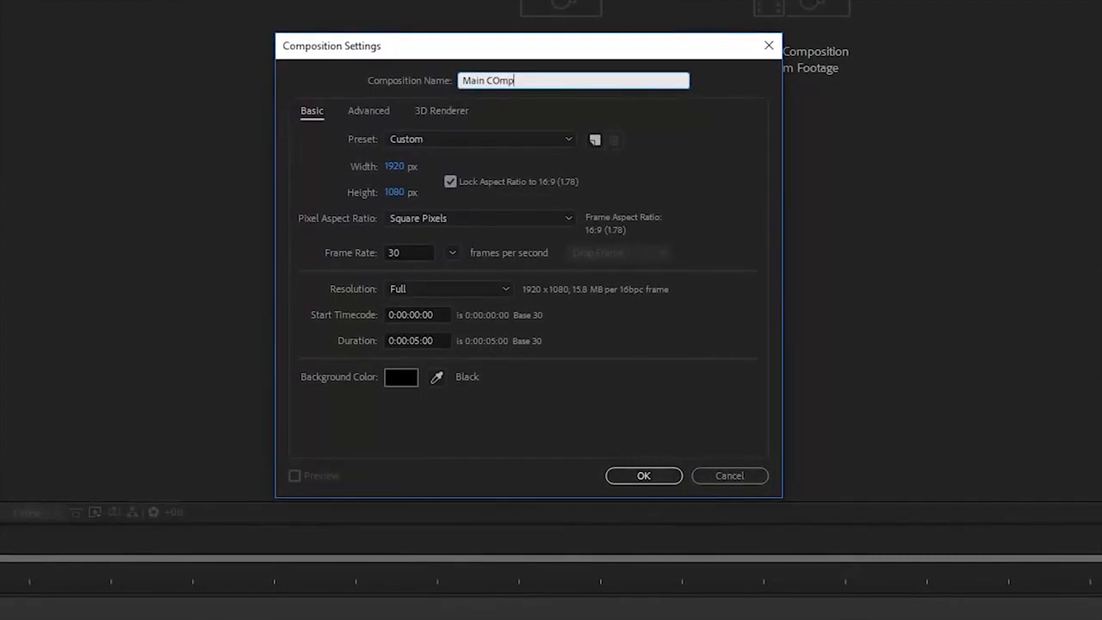
Add a new solid layer named Background to the composition.
right_click(211, 310)
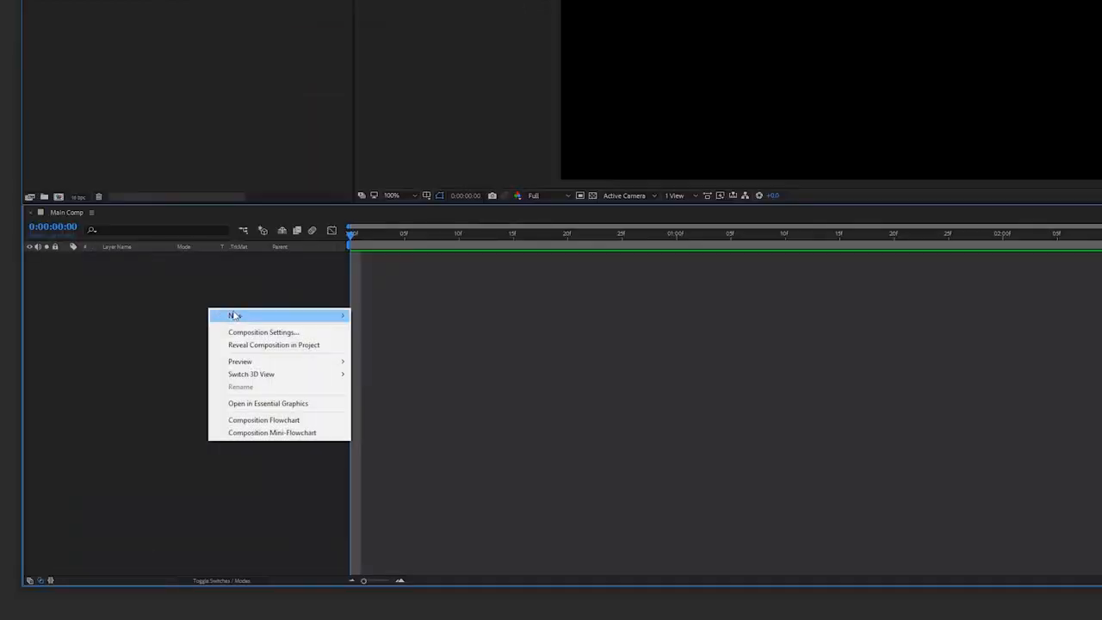
mouse_move(241, 315)
left_click(387, 343)
type("Background")
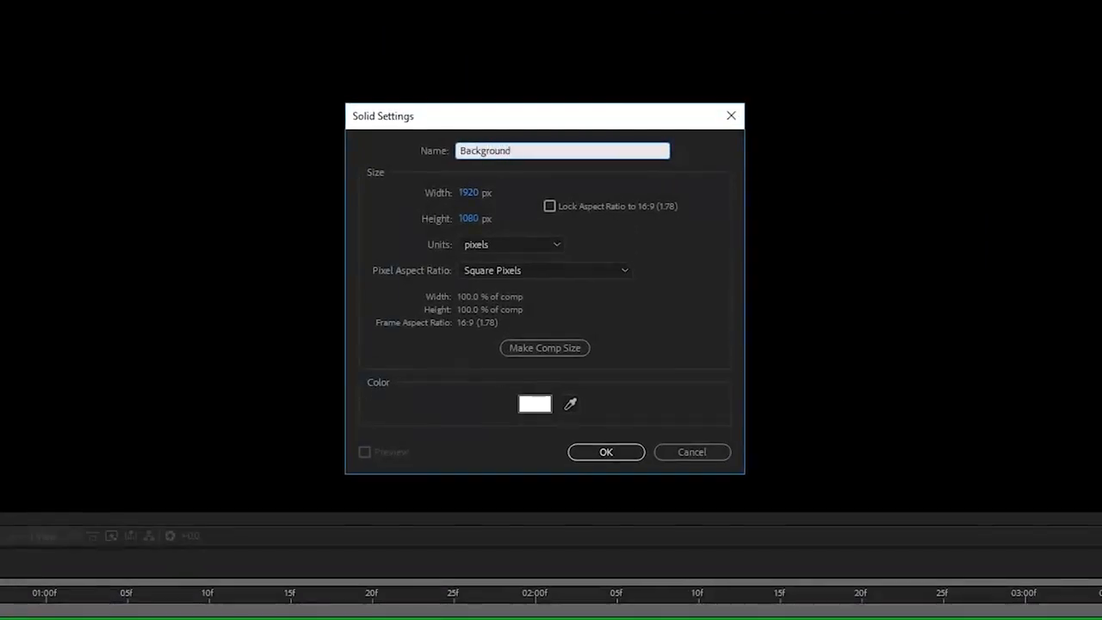
key("Return")
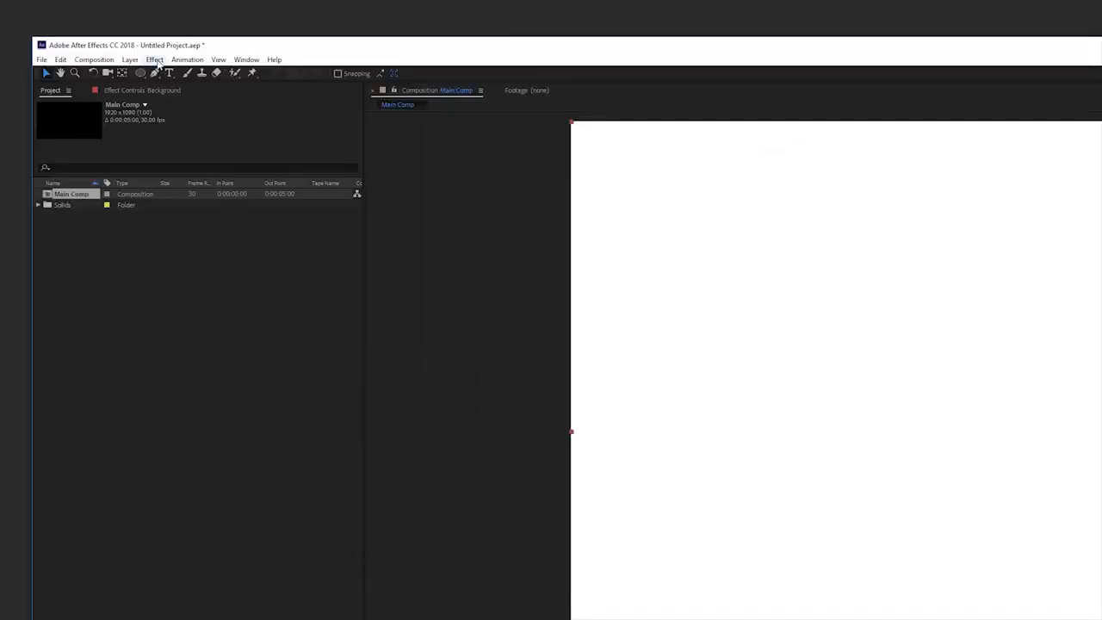
Apply the Gradient Ramp effect to the Background solid and set its ramp shape to Radial Ramp.
left_click(156, 60)
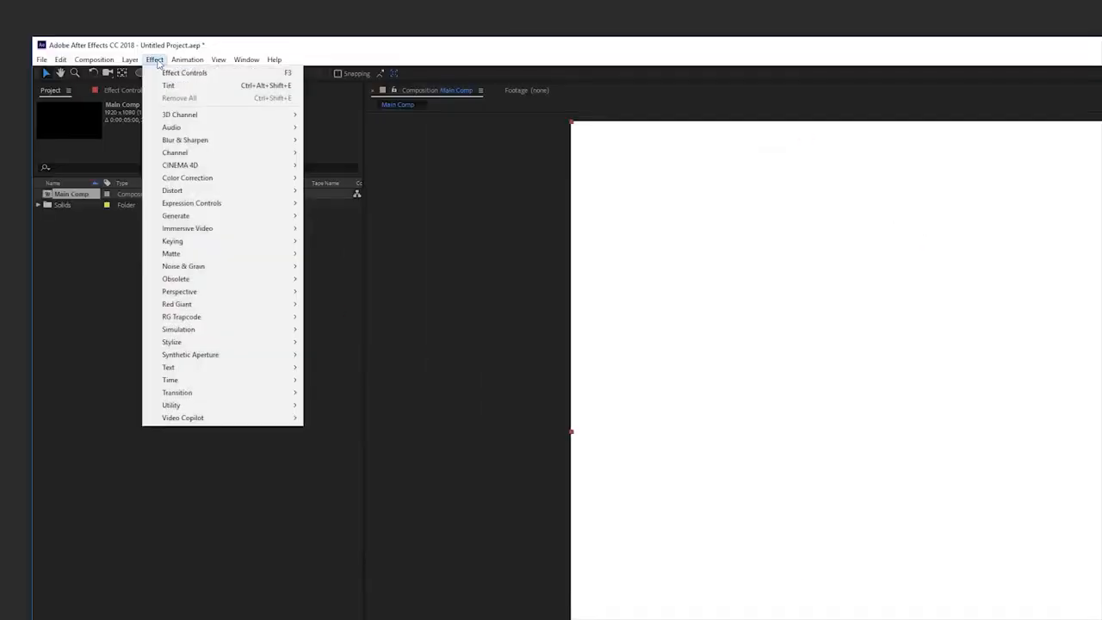
mouse_move(217, 222)
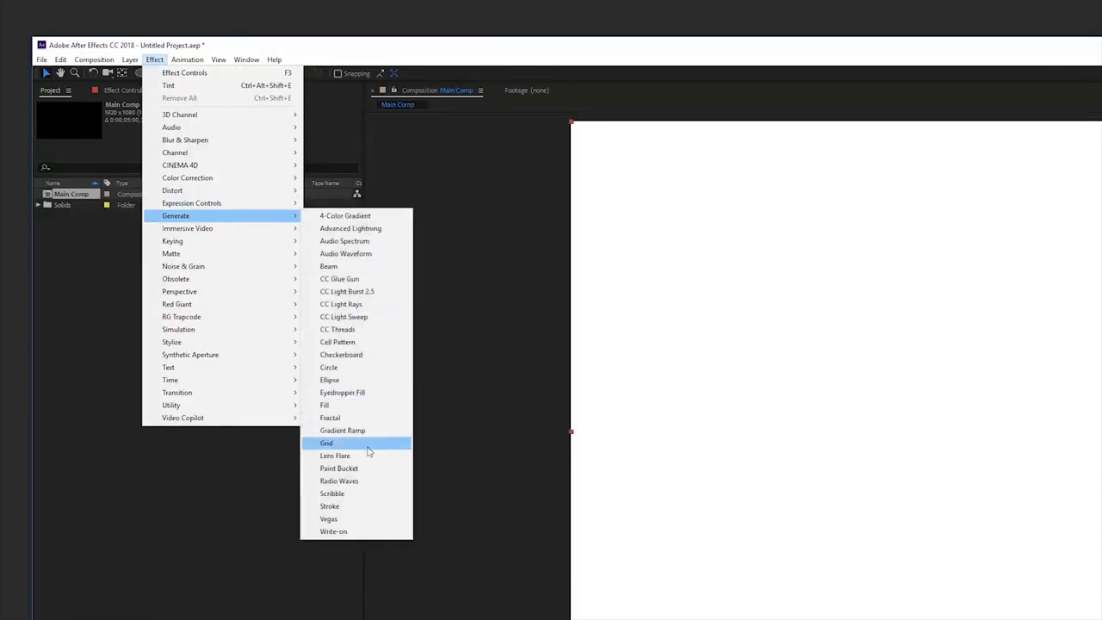
left_click(344, 431)
left_click(257, 165)
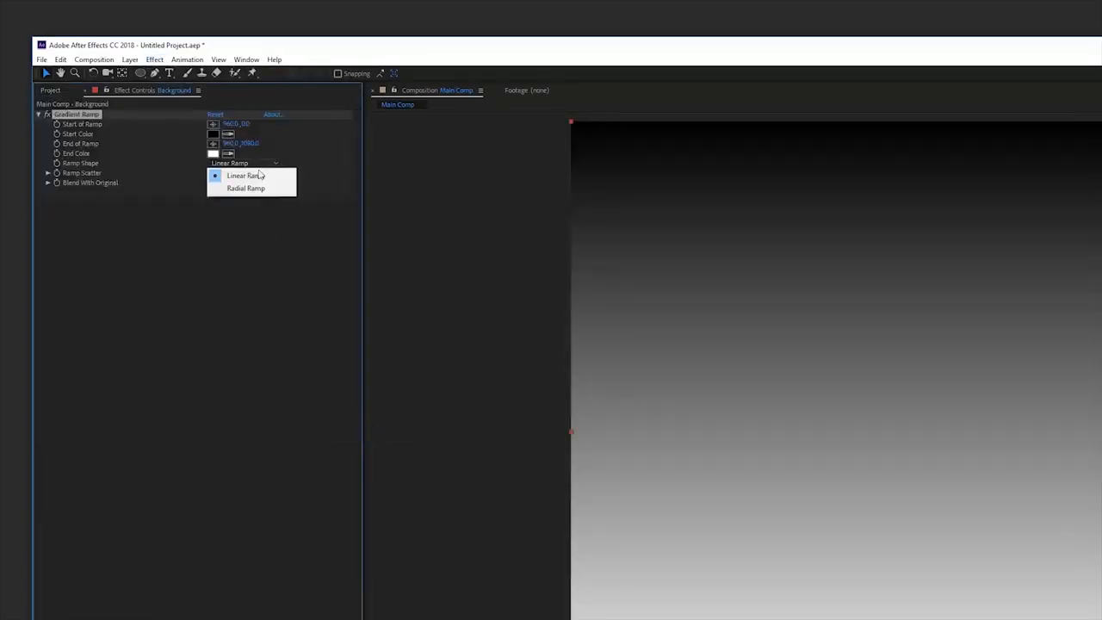
left_click(252, 189)
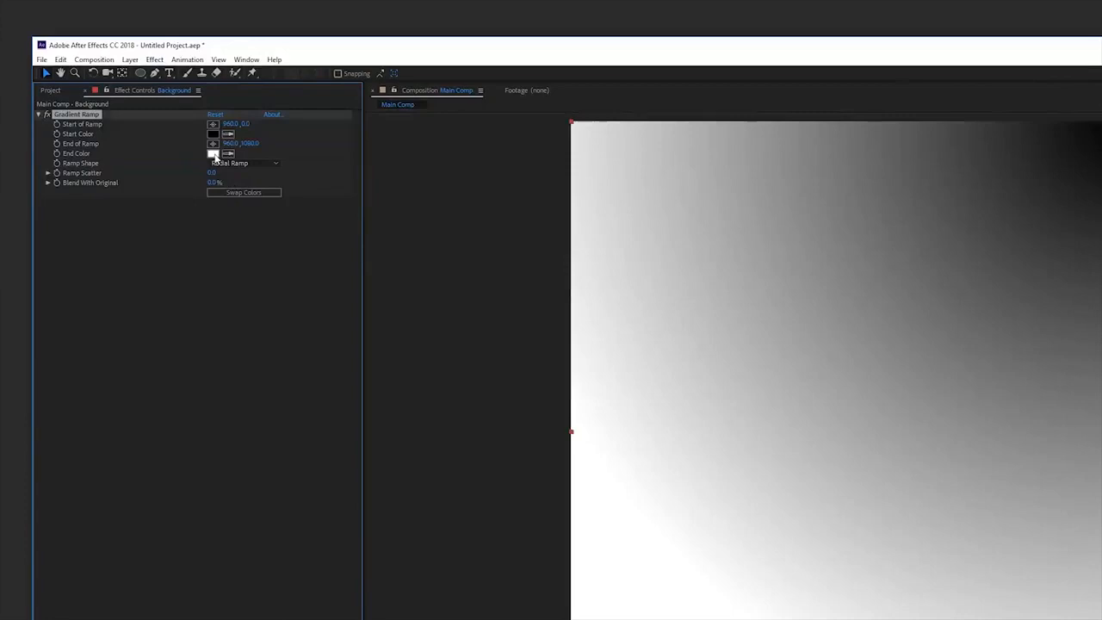
Set the gradient ramp's start colour to a blue tone.
left_click(212, 133)
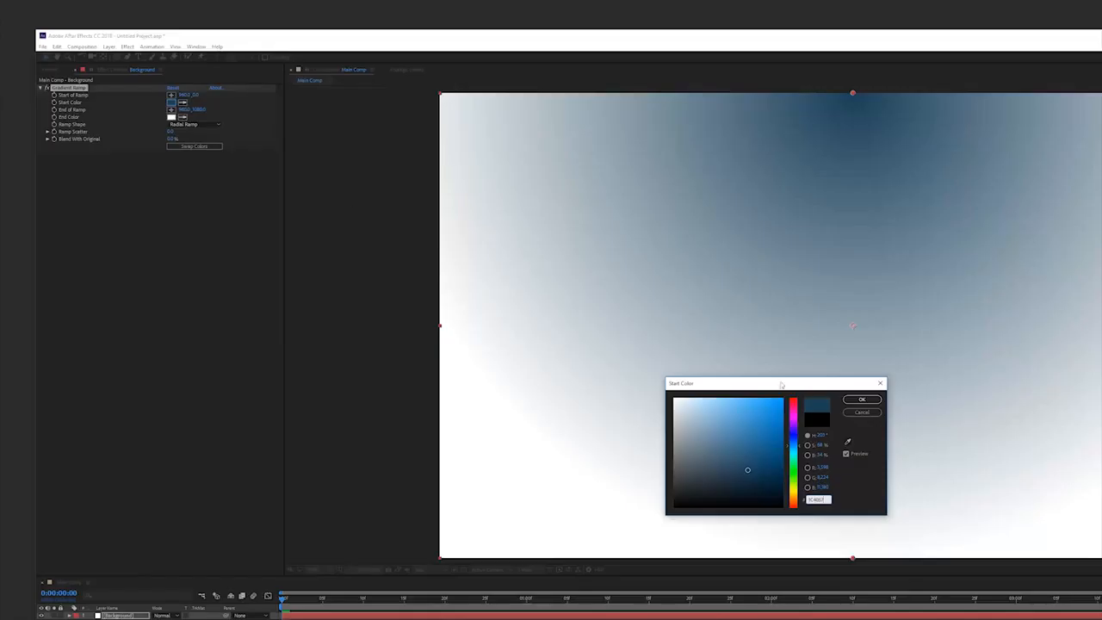
left_click(859, 399)
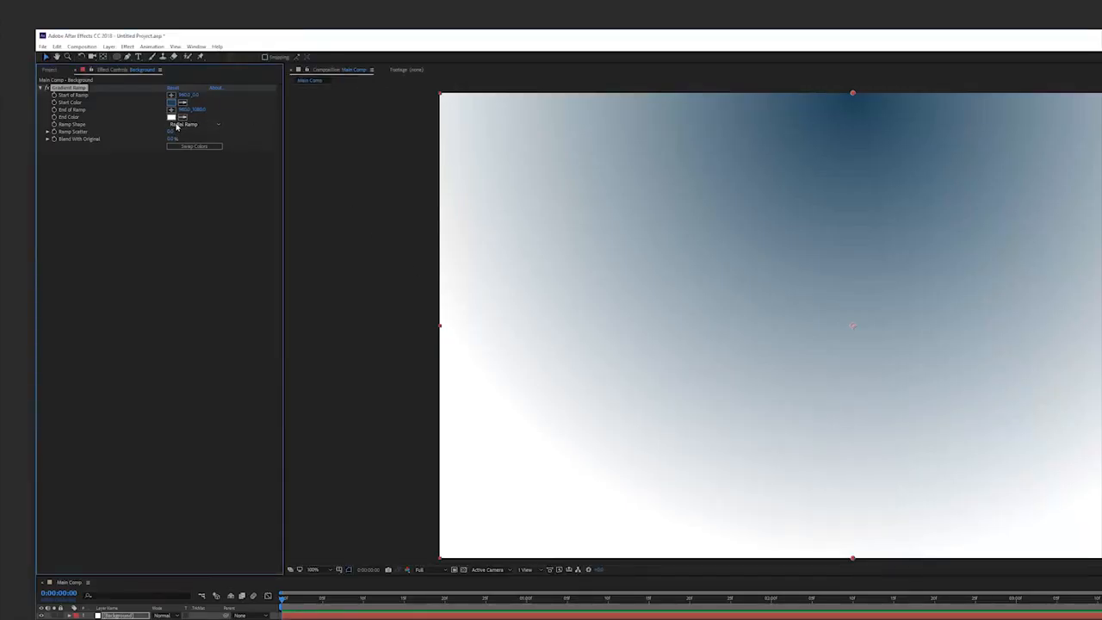
Set the gradient ramp's end colour to 060D22.
left_click(172, 117)
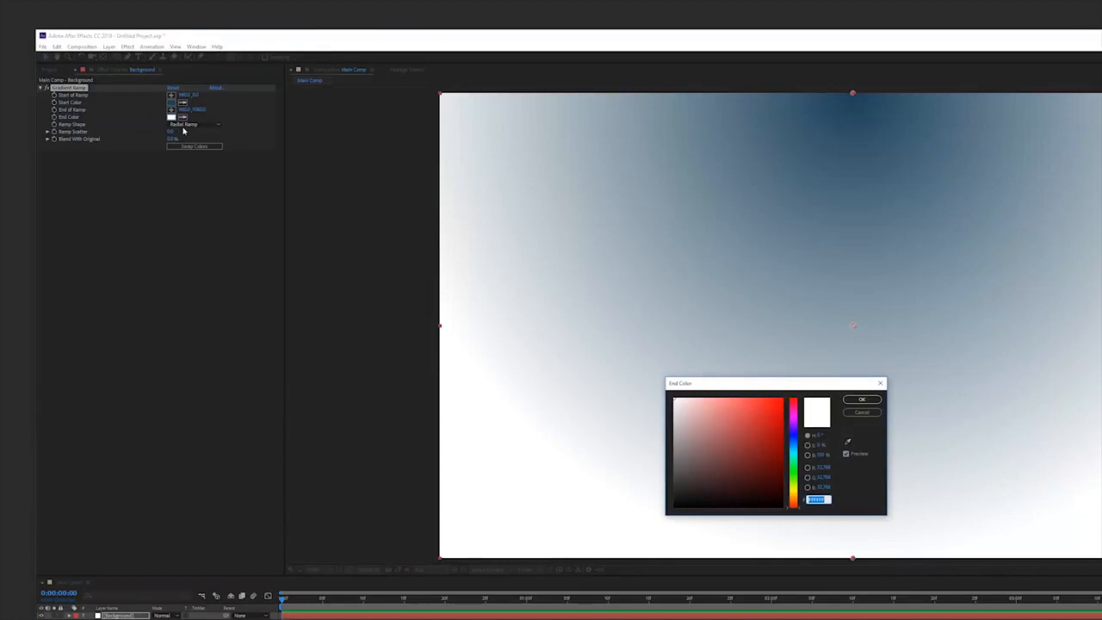
type("060D22")
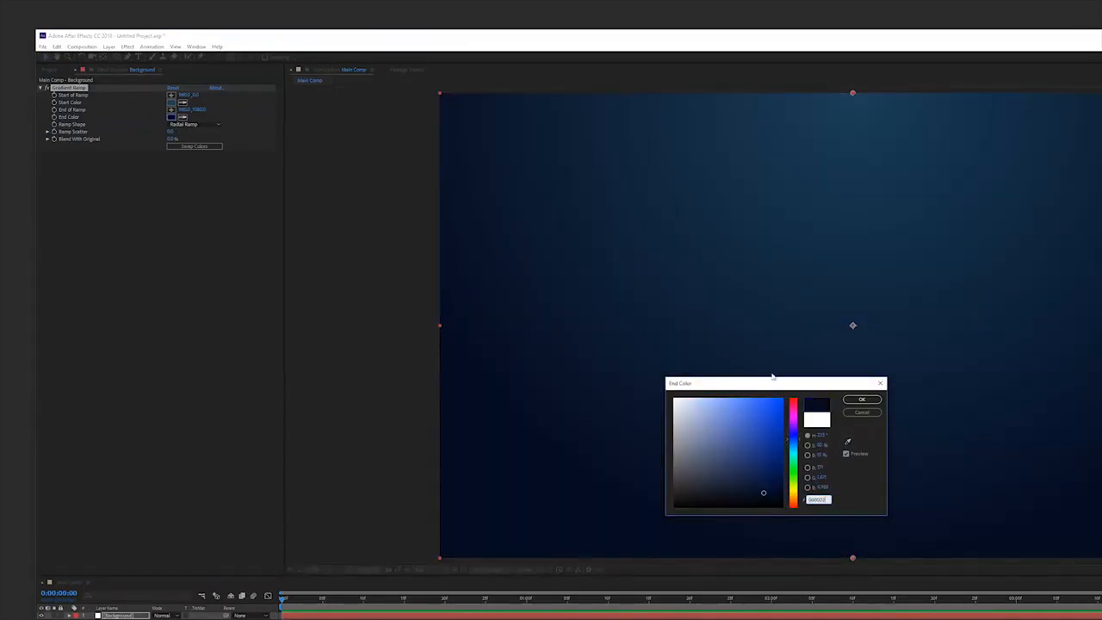
left_click(862, 400)
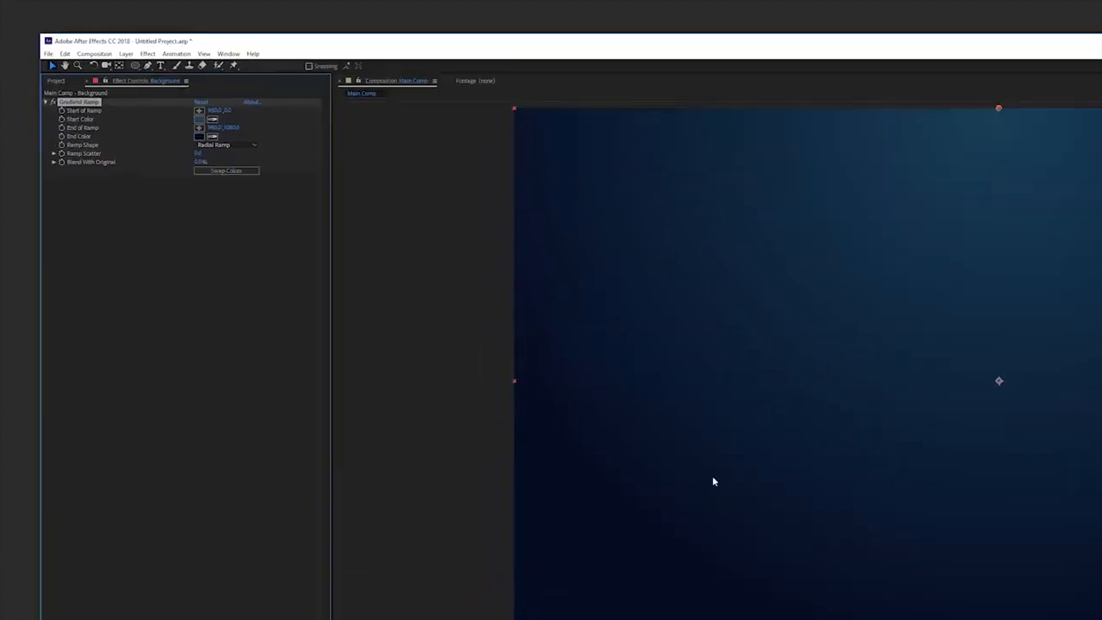
Create a text layer reading Christmas in the composition.
left_click(181, 73)
left_click(893, 365)
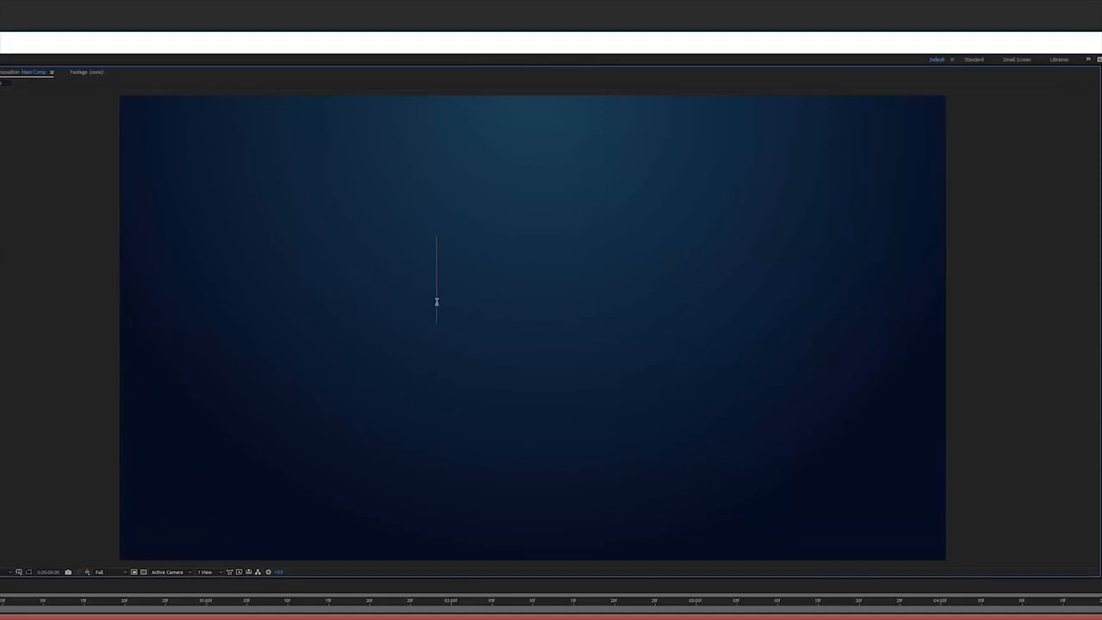
type("Christmas")
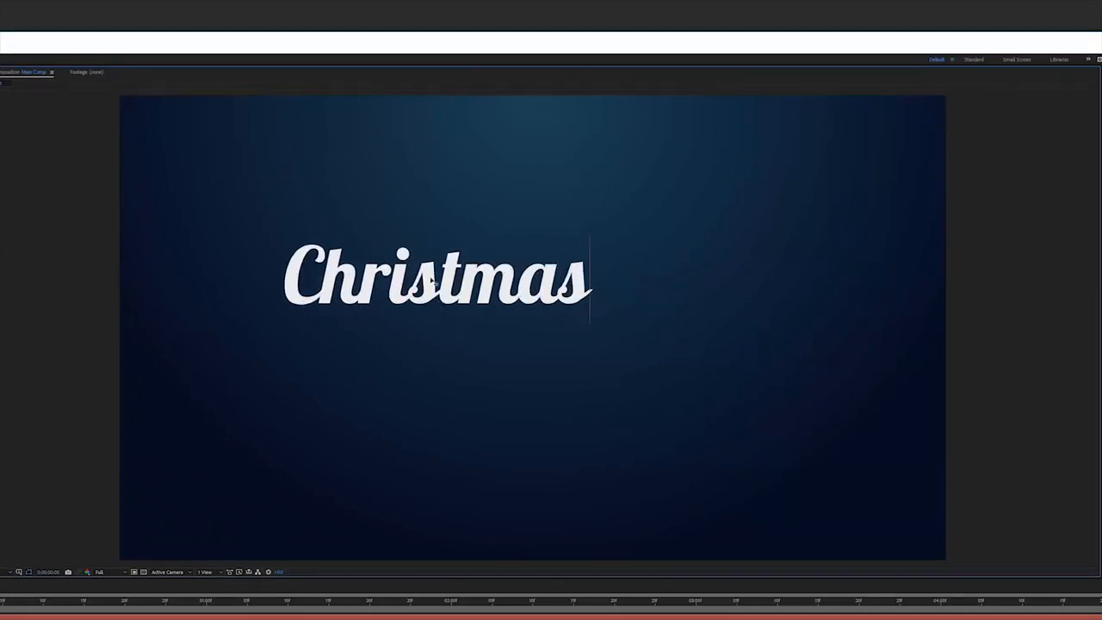
Select all the Christmas text and centre the text layer in the composition with Align.
key("ctrl+a")
left_click(1090, 174)
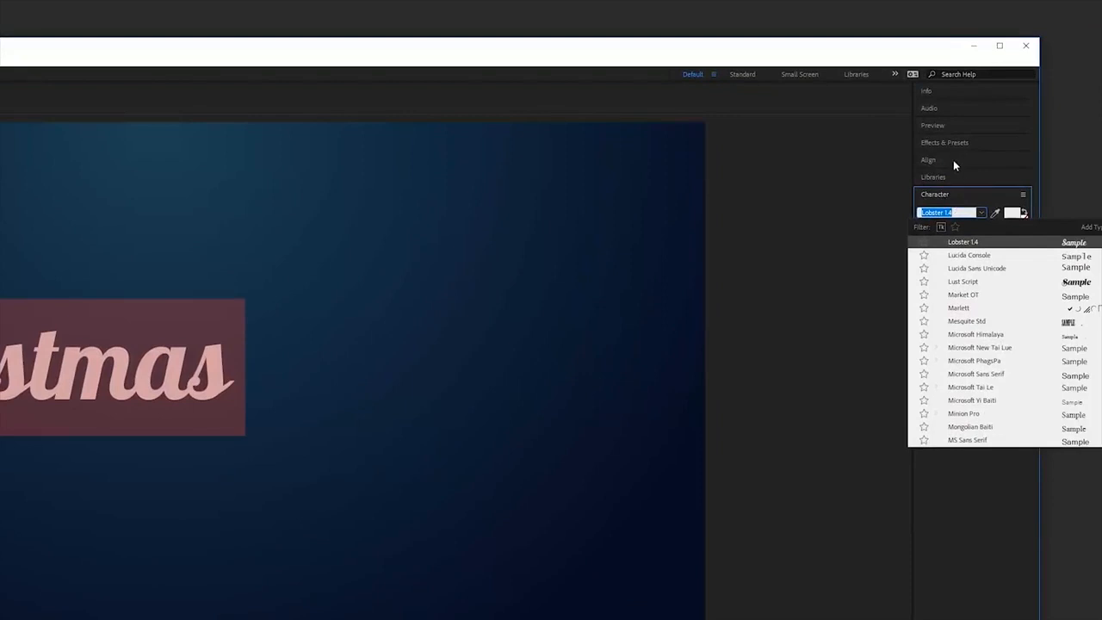
left_click(953, 164)
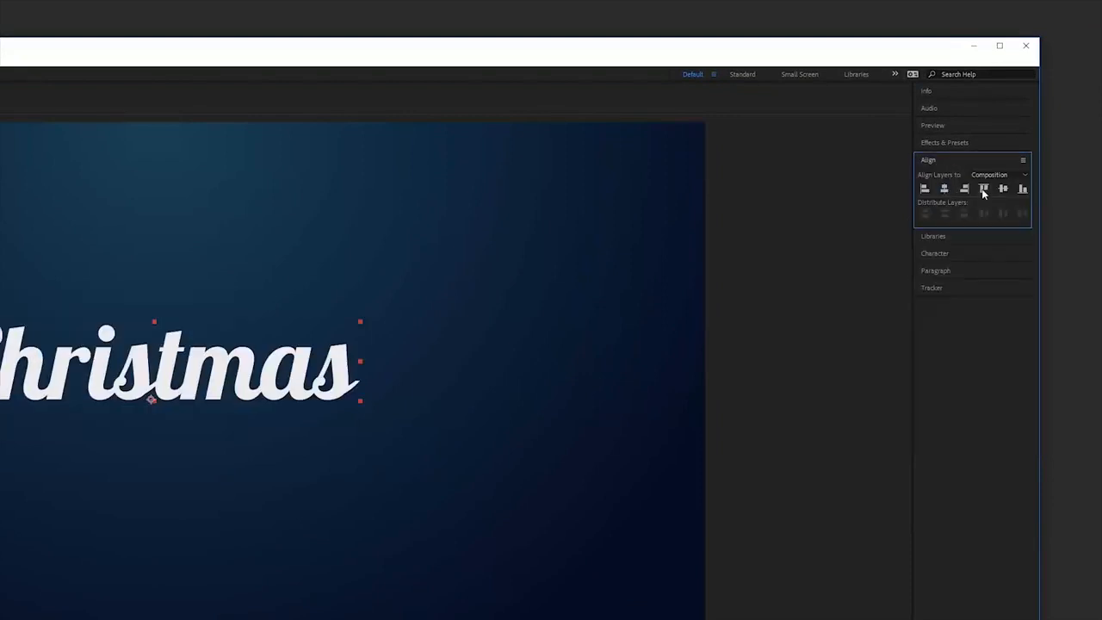
left_click(1000, 188)
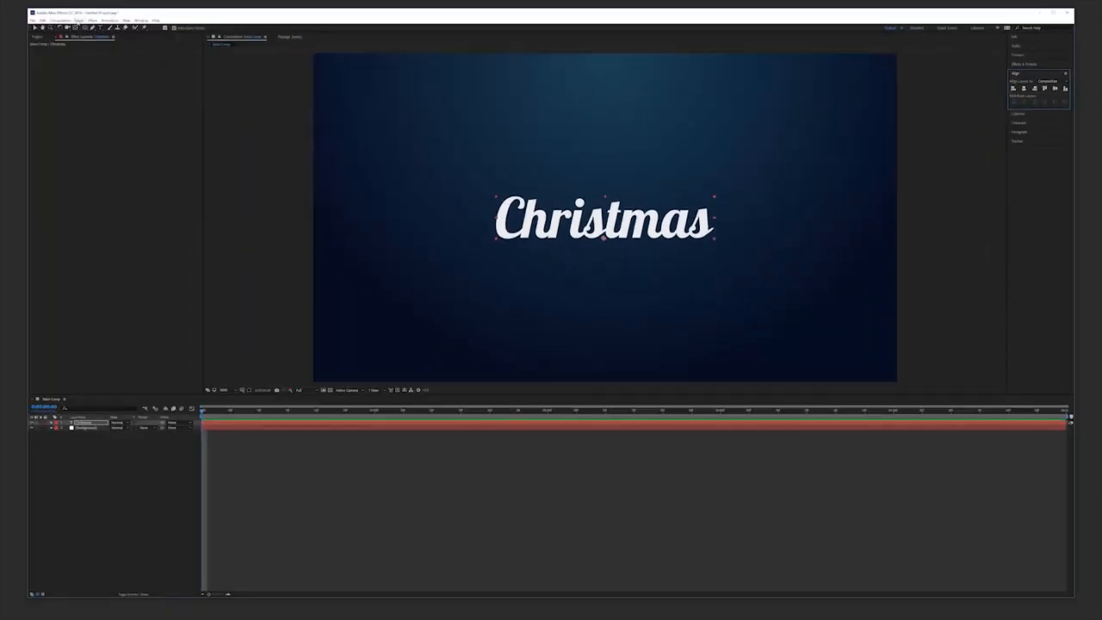
Add a Gradient Overlay layer style to the Christmas text layer.
left_click(79, 20)
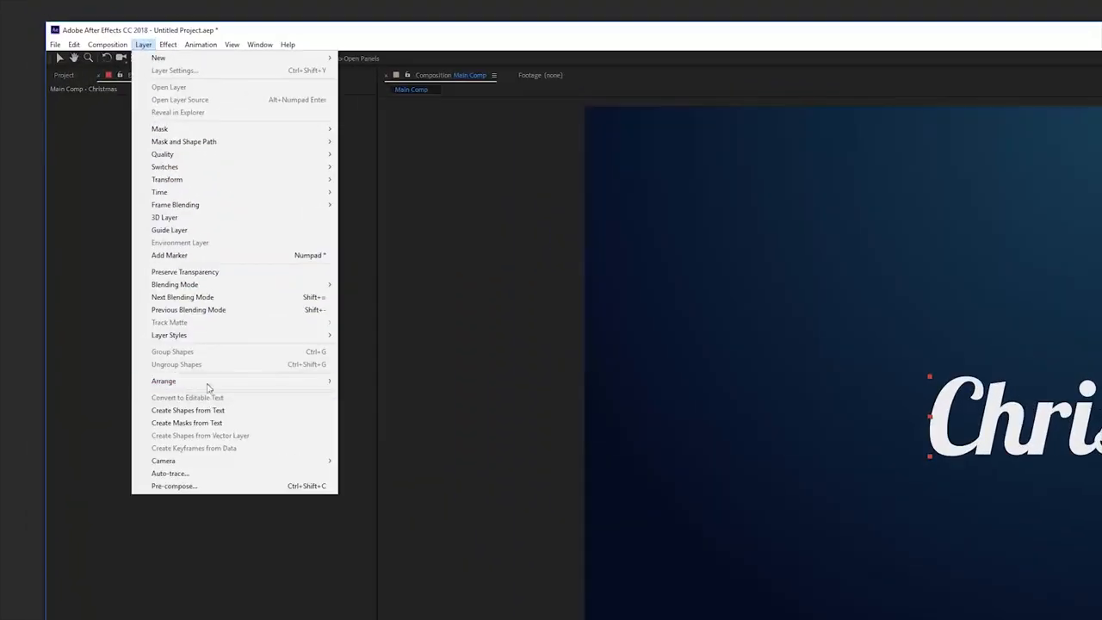
mouse_move(119, 177)
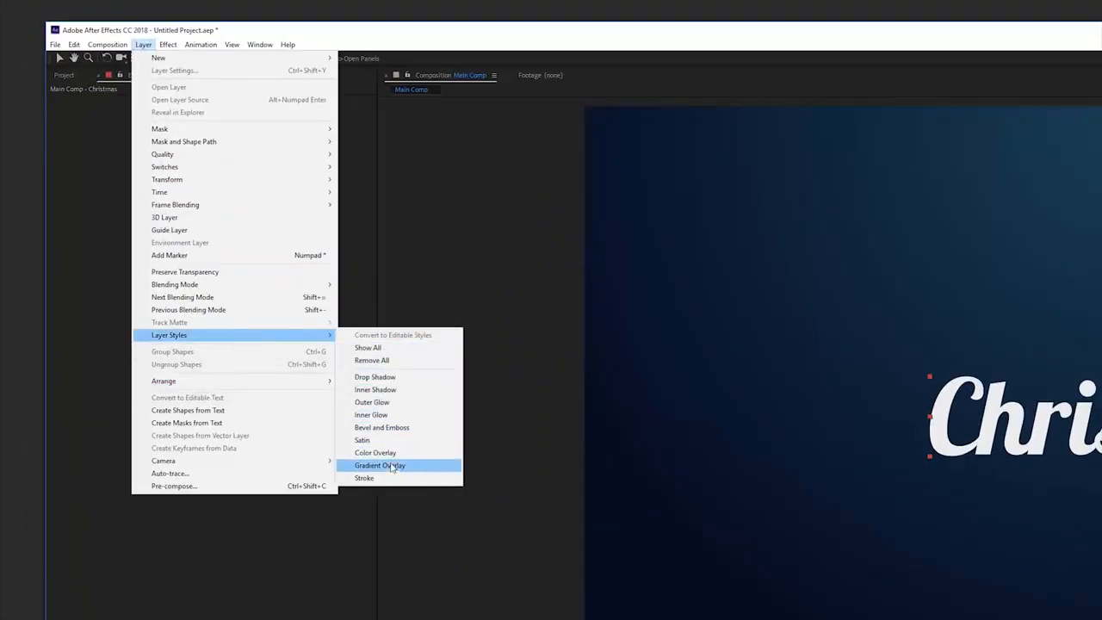
left_click(389, 467)
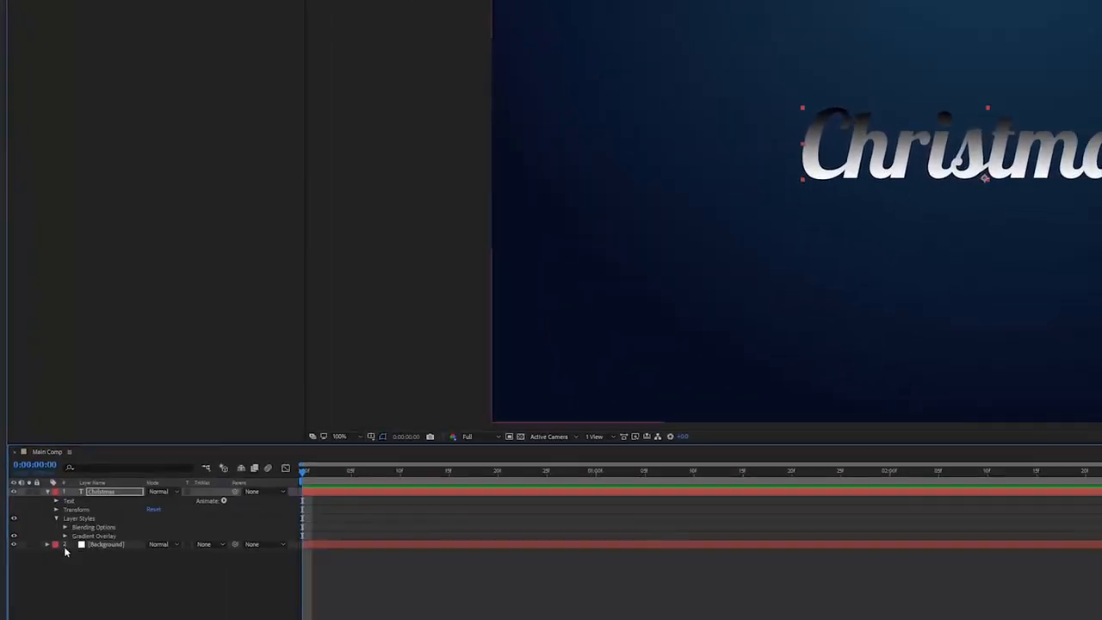
Edit the overlay gradient: set the first stop to EAC990 and add a stop coloured E9BC6D.
left_click(64, 536)
left_click(165, 561)
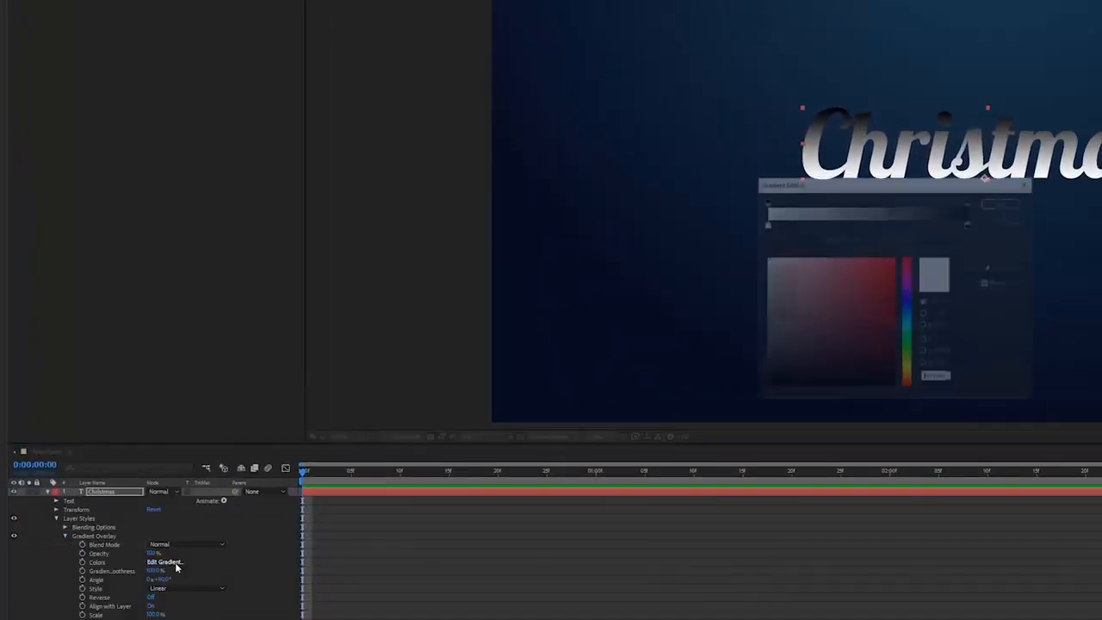
left_click(765, 224)
left_click_drag(950, 379, 723, 377)
type("EAC990")
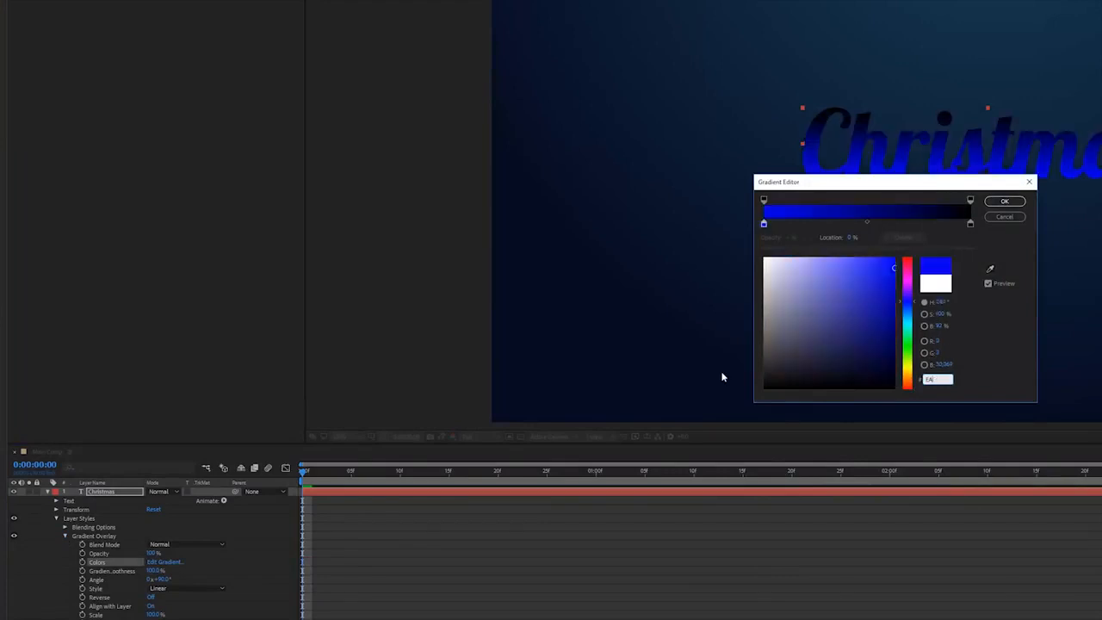
left_click(829, 222)
left_click_drag(950, 379, 842, 379)
type("E9BC6D")
Add a gradient stop coloured CA7336, set the end stop to E99E6D and confirm the gradient.
left_click(898, 223)
left_click_drag(950, 379, 918, 379)
type("CA7336")
left_click(970, 223)
type("E99E6D")
left_click(1000, 203)
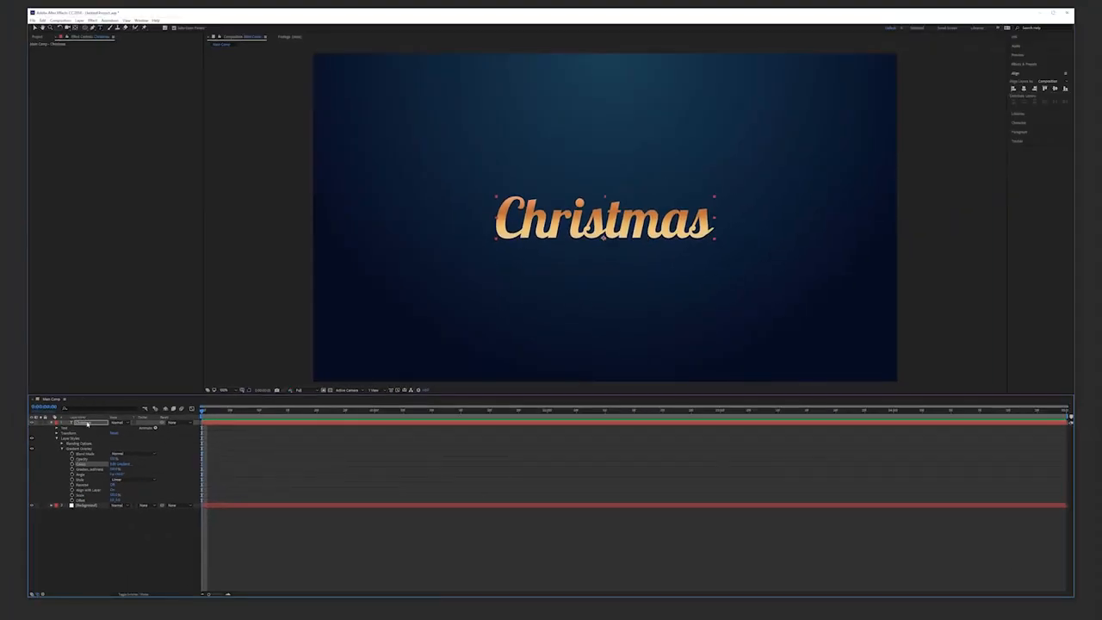
Pre-compose the Christmas text layer into a new composition named Title Gradient.
left_click(87, 423)
left_click(79, 20)
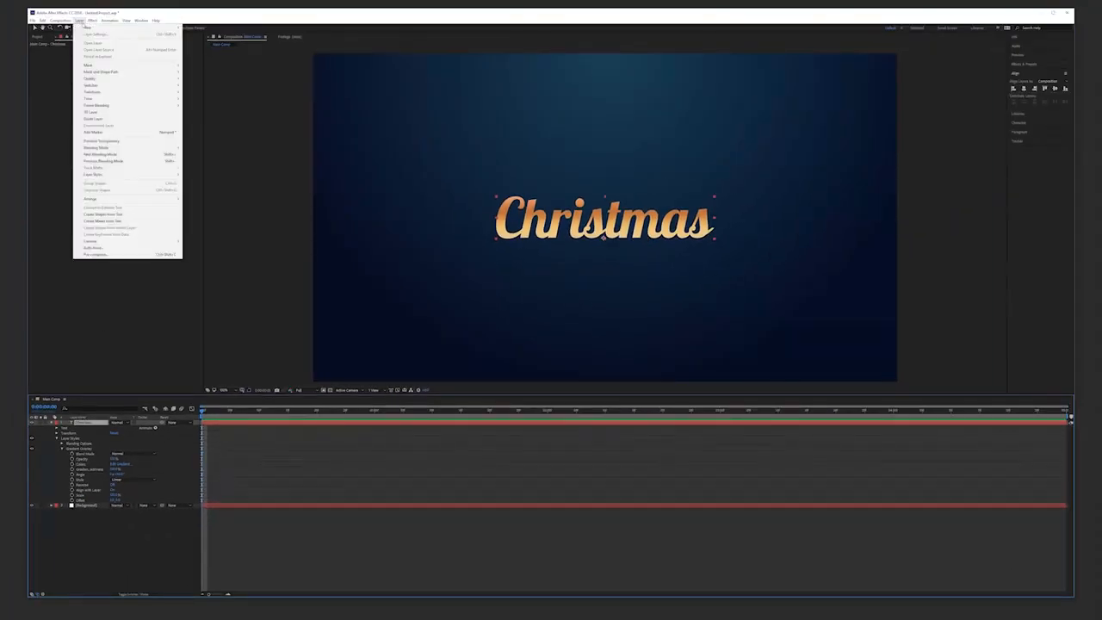
left_click(93, 253)
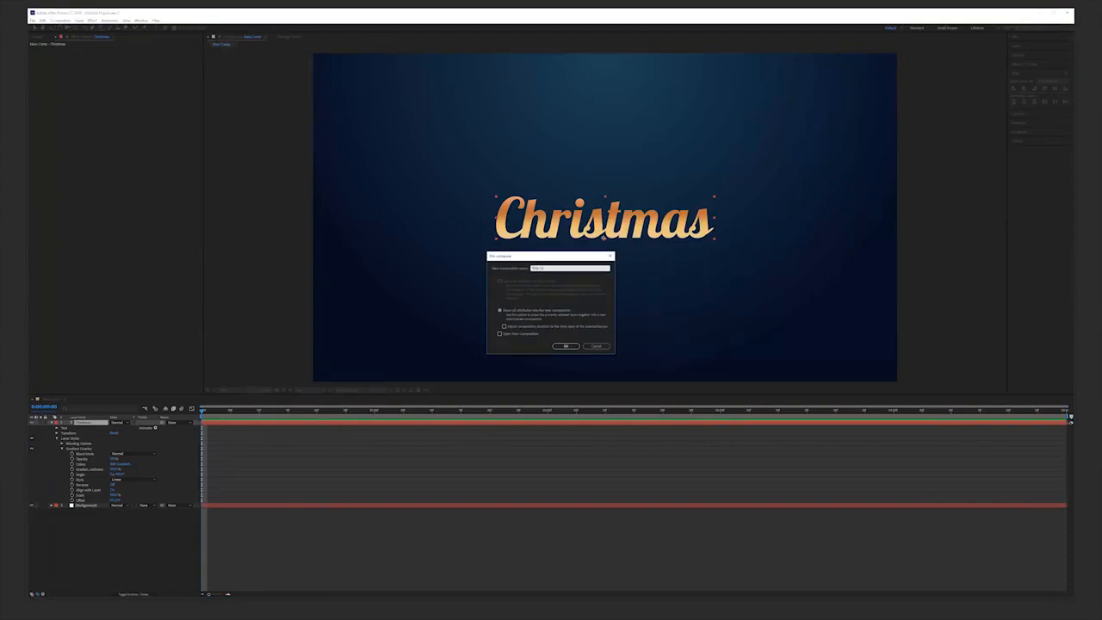
key("Return")
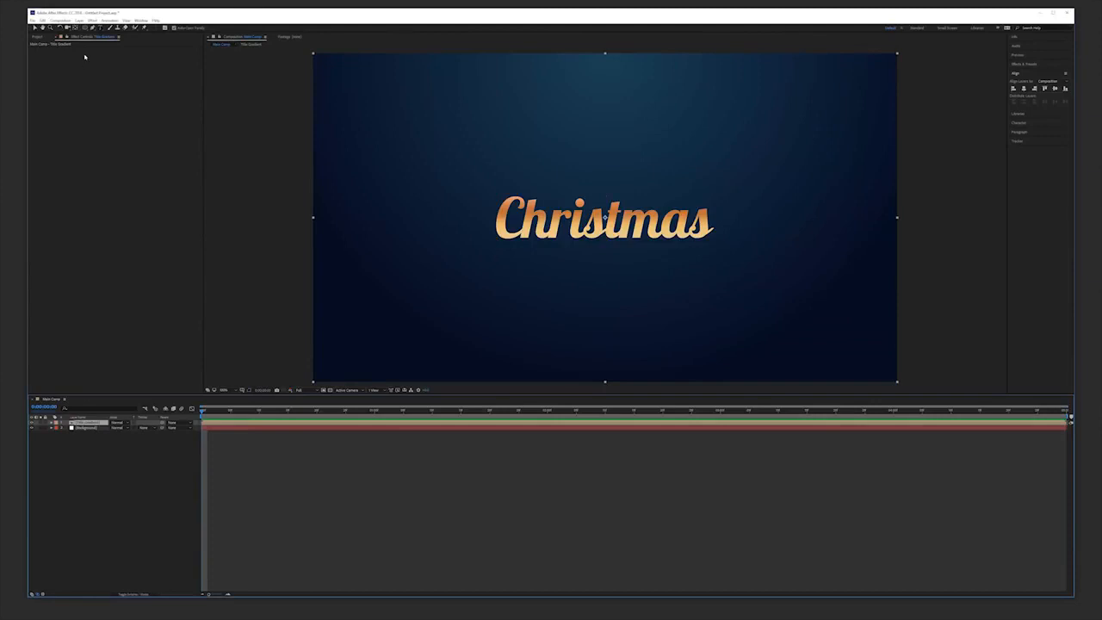
Duplicate the Title Gradient layer and apply a black Fill effect to the copy.
left_click(42, 21)
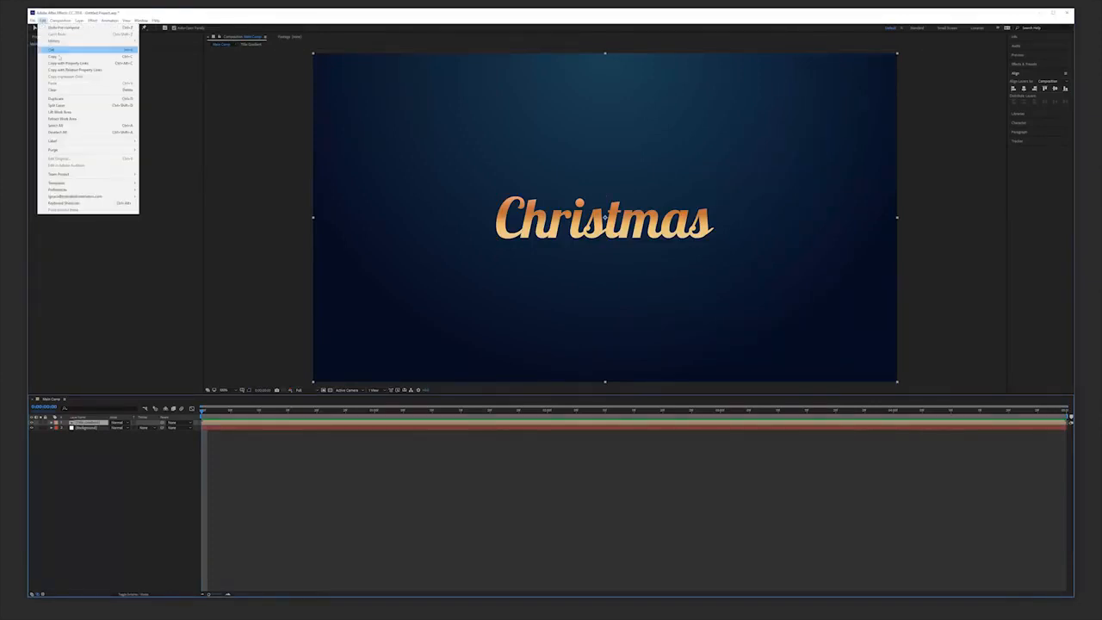
left_click(60, 99)
left_click(92, 20)
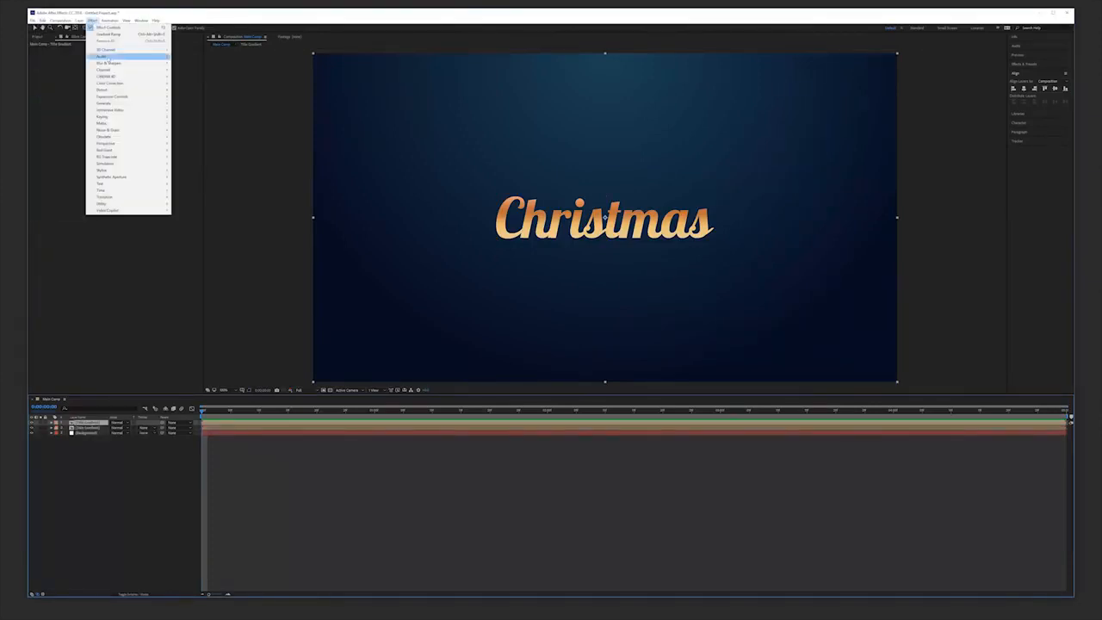
mouse_move(104, 104)
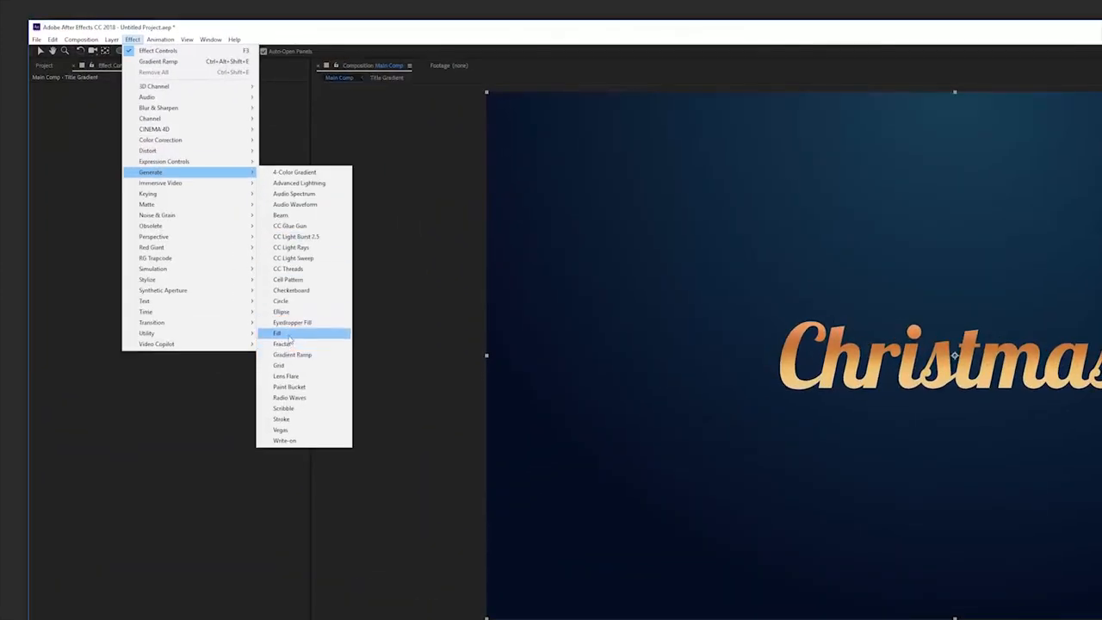
left_click(280, 333)
left_click(182, 113)
left_click_drag(787, 534, 742, 570)
key("Return")
Apply Bevel Alpha to the filled copy with light intensity 1 and light angle 0.
left_click(132, 39)
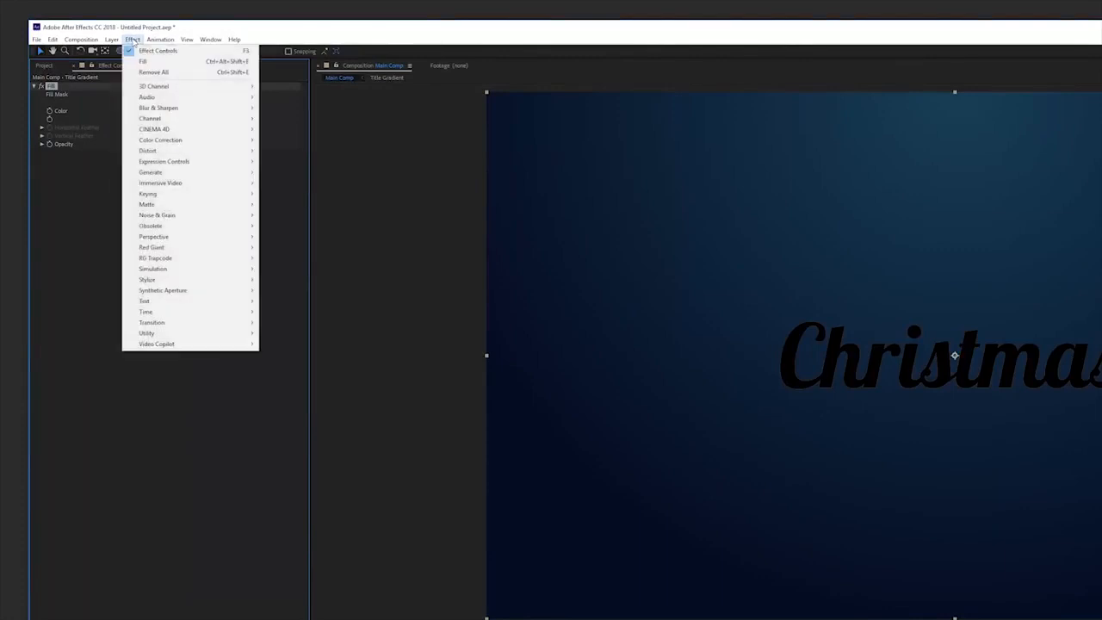
mouse_move(206, 238)
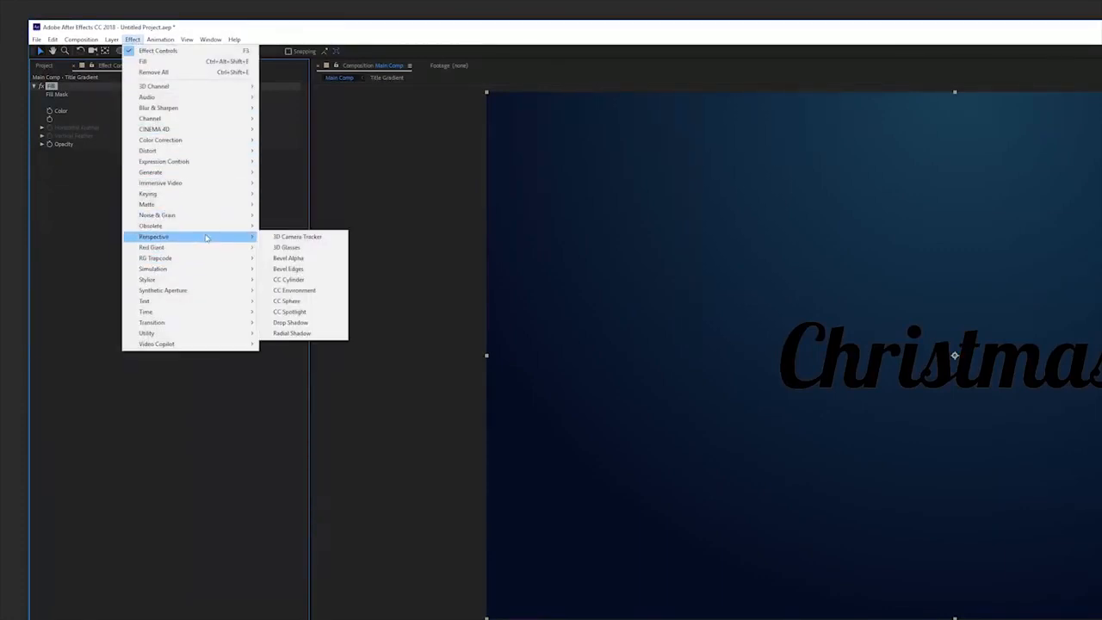
left_click(285, 259)
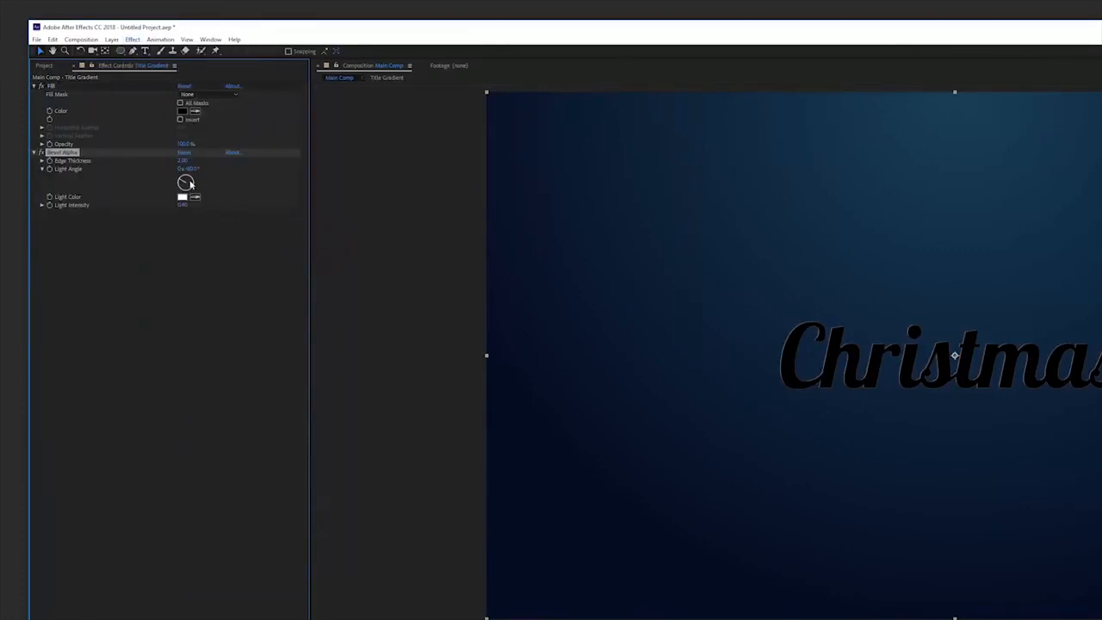
left_click(181, 206)
type("1")
key("Return")
left_click(191, 169)
type("0")
key("Return")
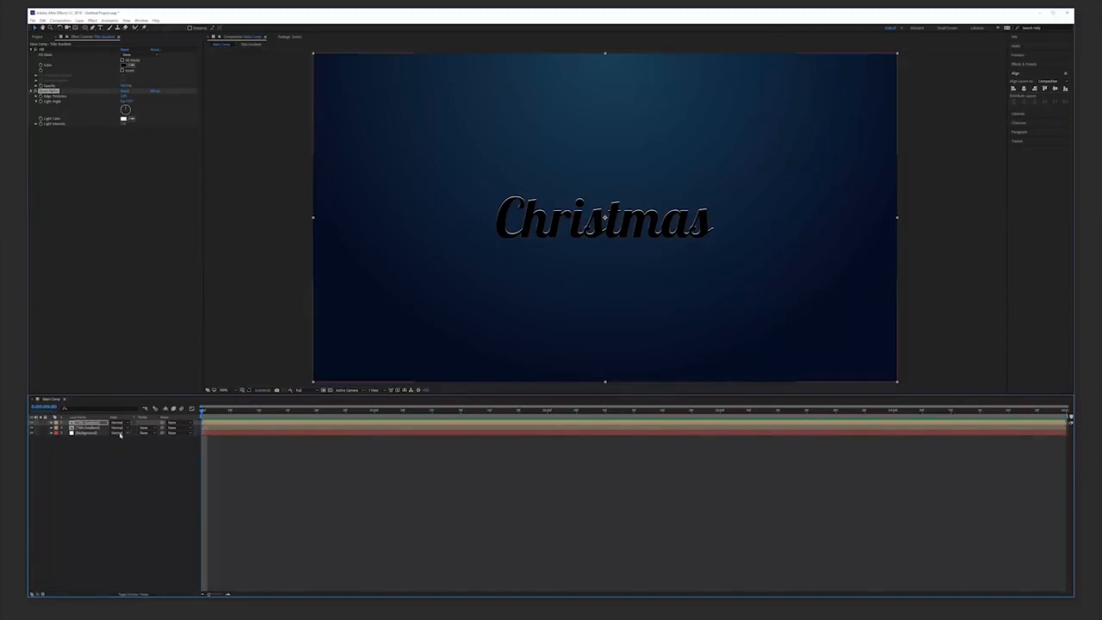
Change the blending mode of the bevelled top layer.
left_click(122, 424)
left_click(139, 232)
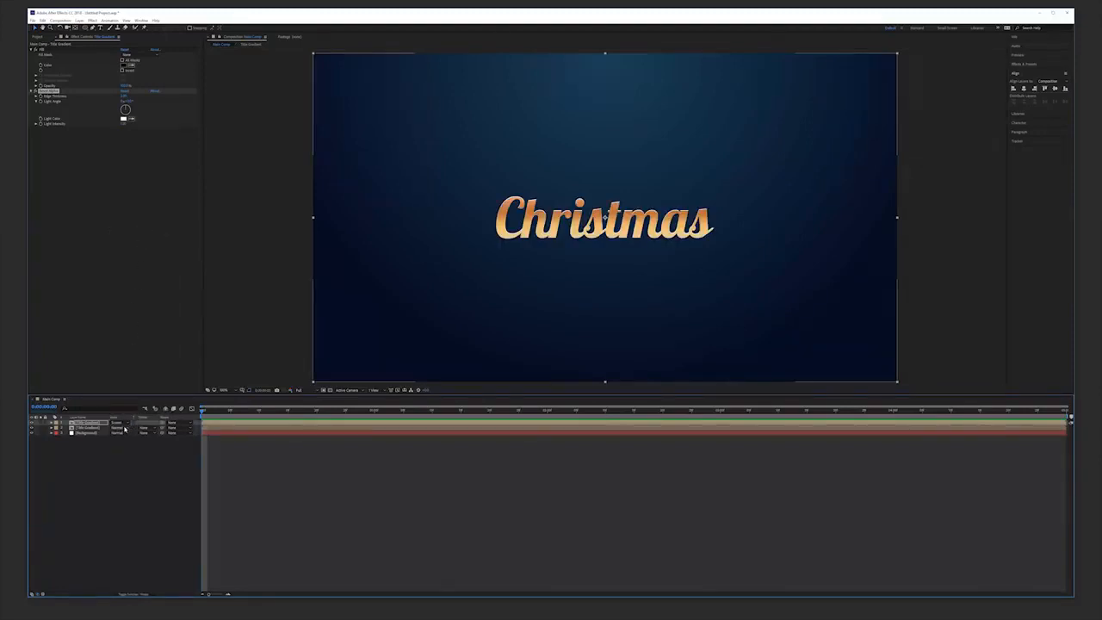
Duplicate the bevelled layer and set the copy's Bevel Alpha light angle to 180°.
key("ctrl+d")
left_click(128, 100)
type("180")
key("Return")
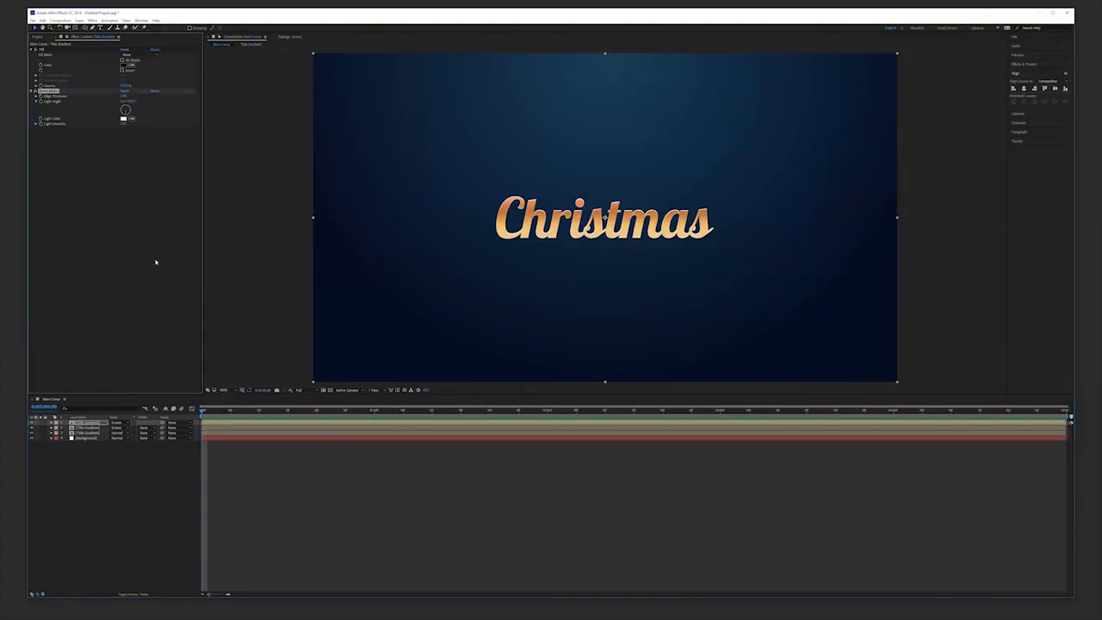
Select both bevelled layers and pre-compose them into a new composition named Title Design.
left_click(86, 422)
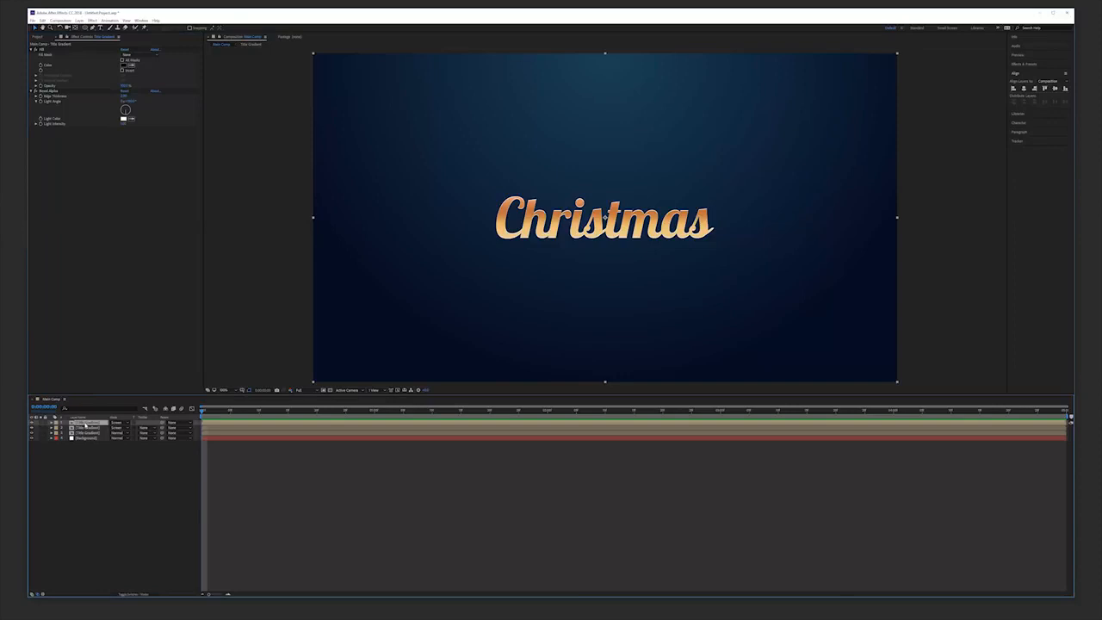
left_click(85, 433, "shift")
left_click(80, 20)
left_click(97, 256)
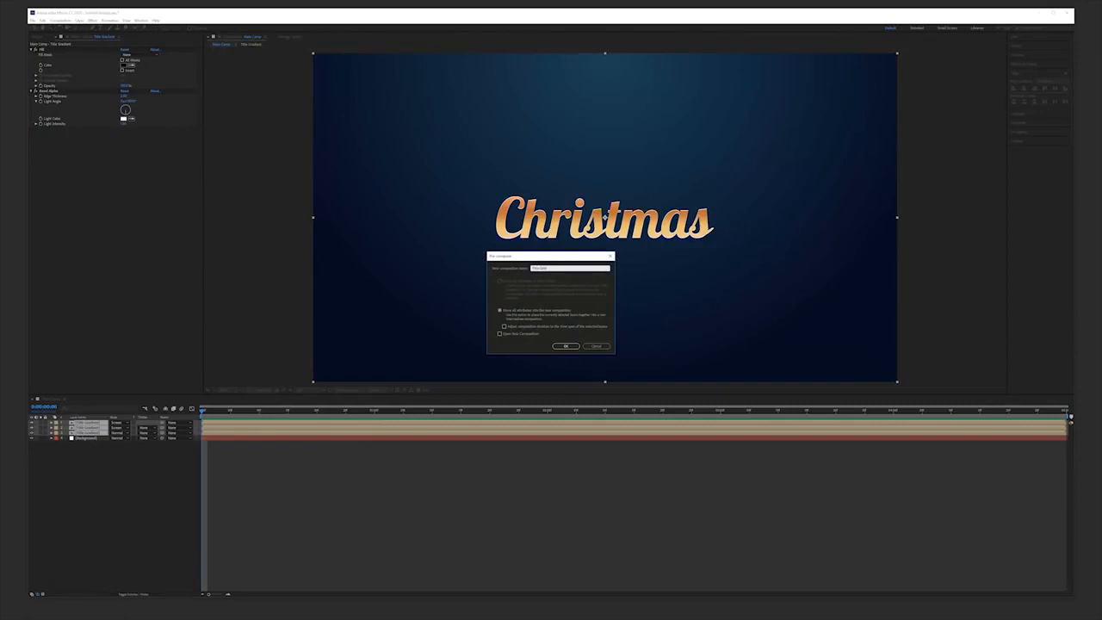
key("Return")
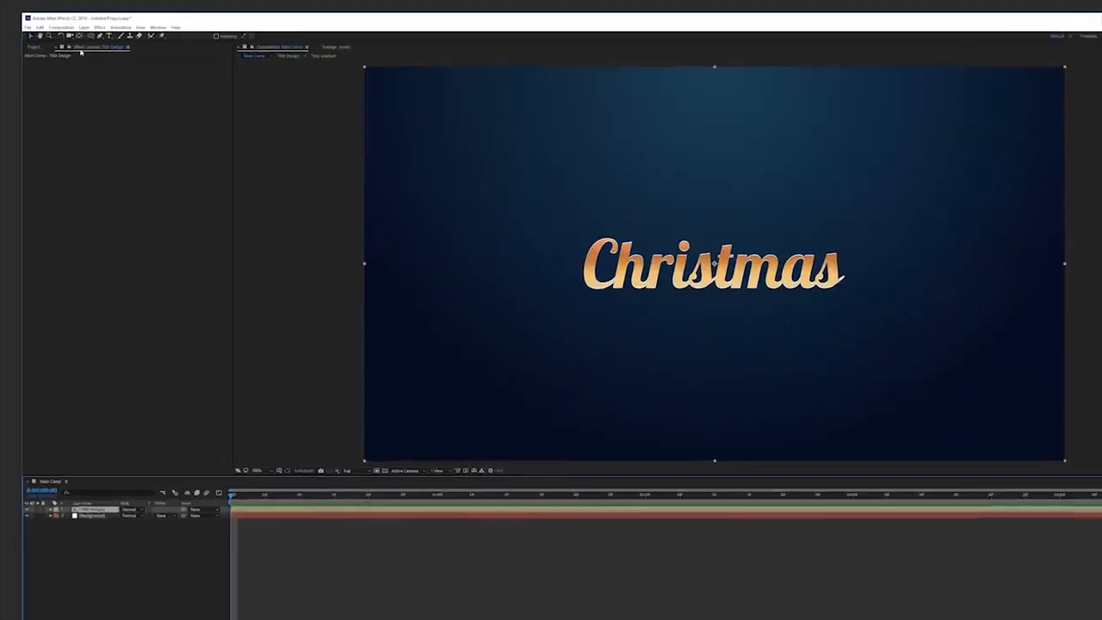
Create a new white solid layer named Transition.
left_click(80, 20)
mouse_move(88, 26)
left_click(333, 55)
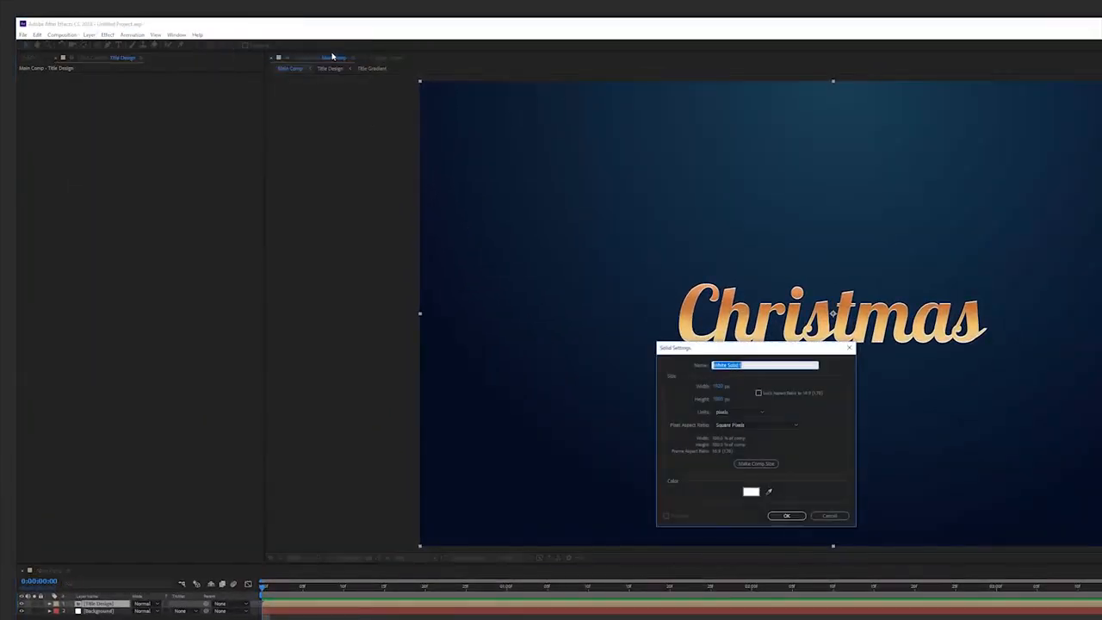
type("Transition")
key("Return")
Duplicate the Transition solid and change the copy's solid colour to black.
left_click(38, 34)
left_click(65, 143)
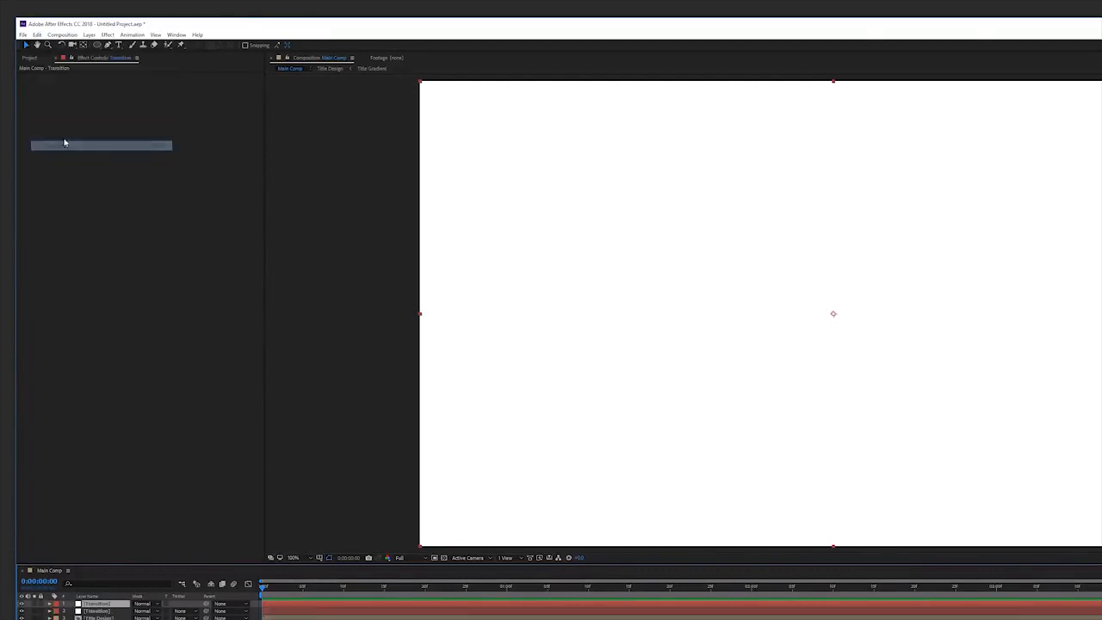
left_click(89, 34)
left_click(96, 55)
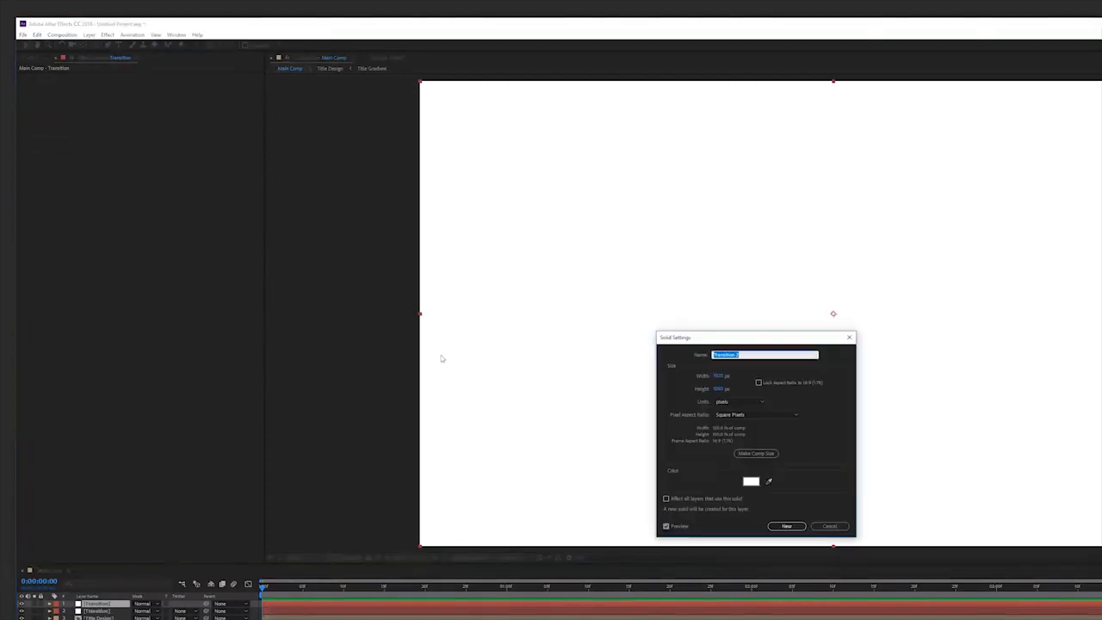
left_click(751, 482)
left_click_drag(733, 473, 673, 504)
left_click(850, 387)
left_click(786, 525)
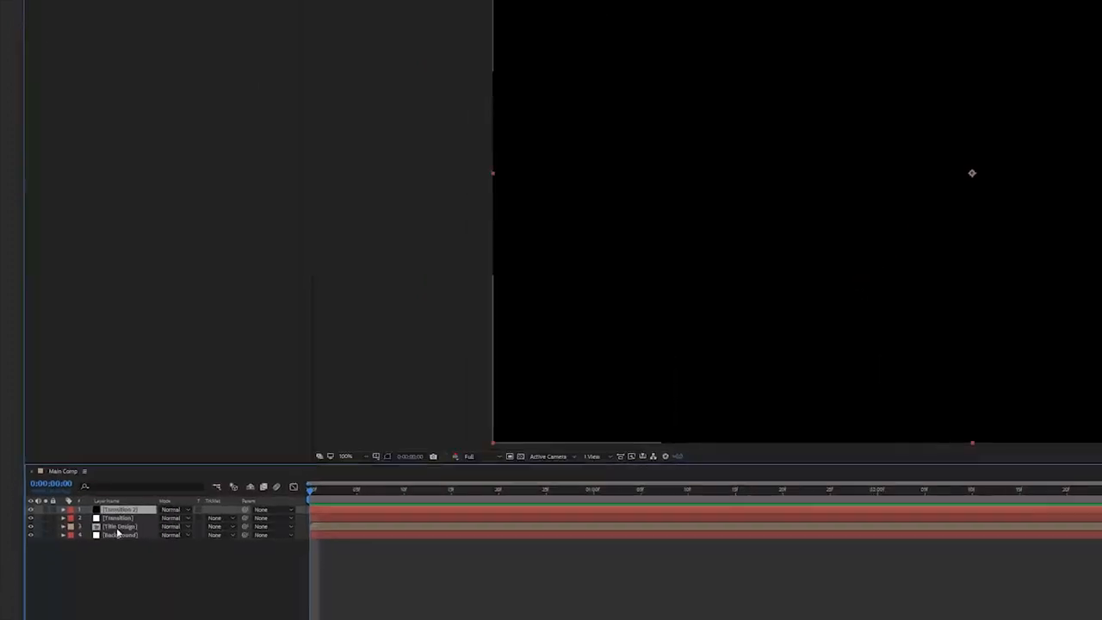
Place the white Transition solid above the black one and draw a circular mask on it from the centre.
left_click_drag(156, 412, 148, 425)
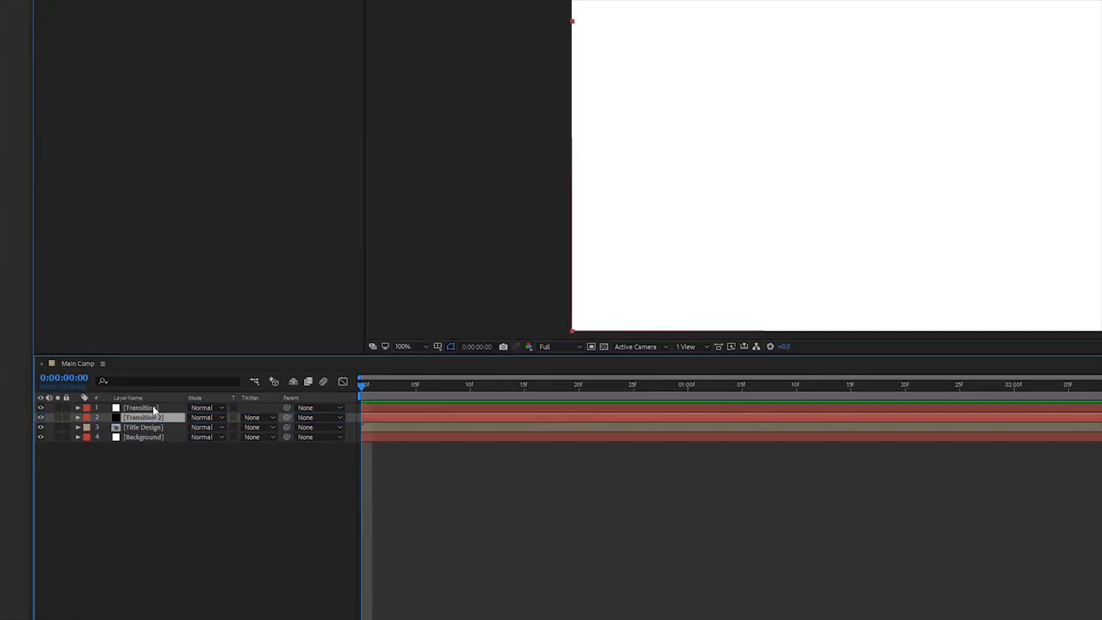
left_click(154, 409)
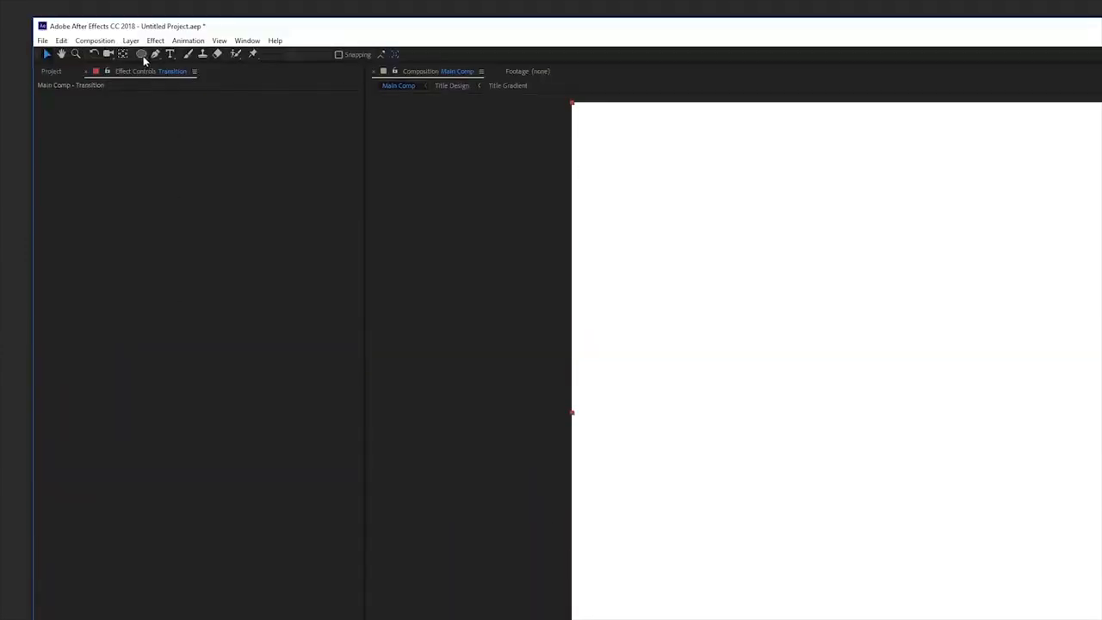
left_click(141, 55)
left_click(187, 78)
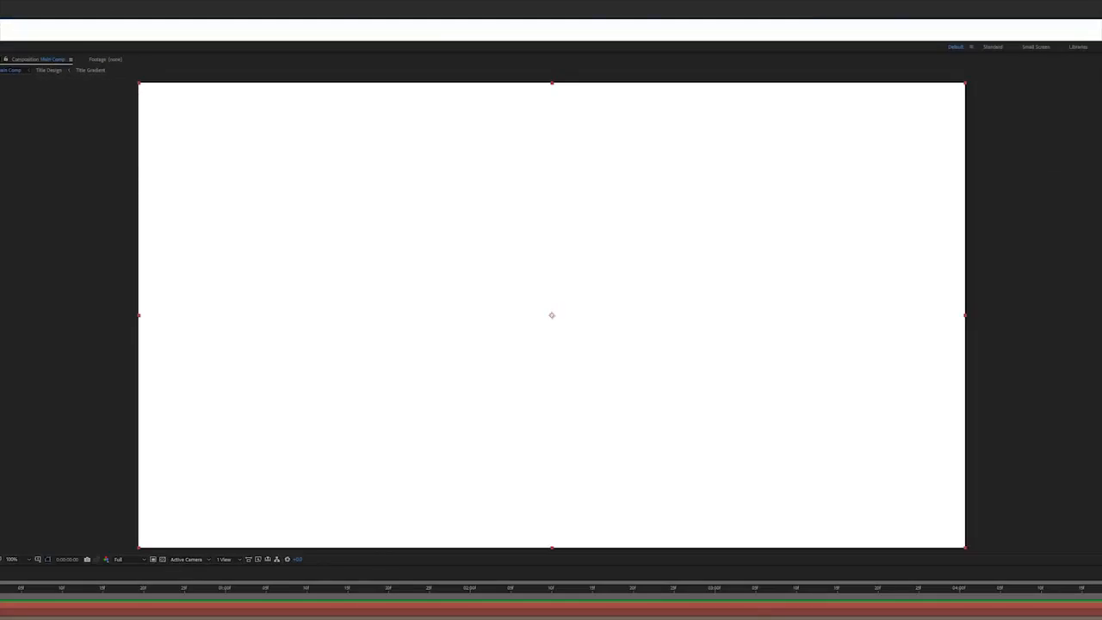
left_click_drag(552, 315, 694, 445)
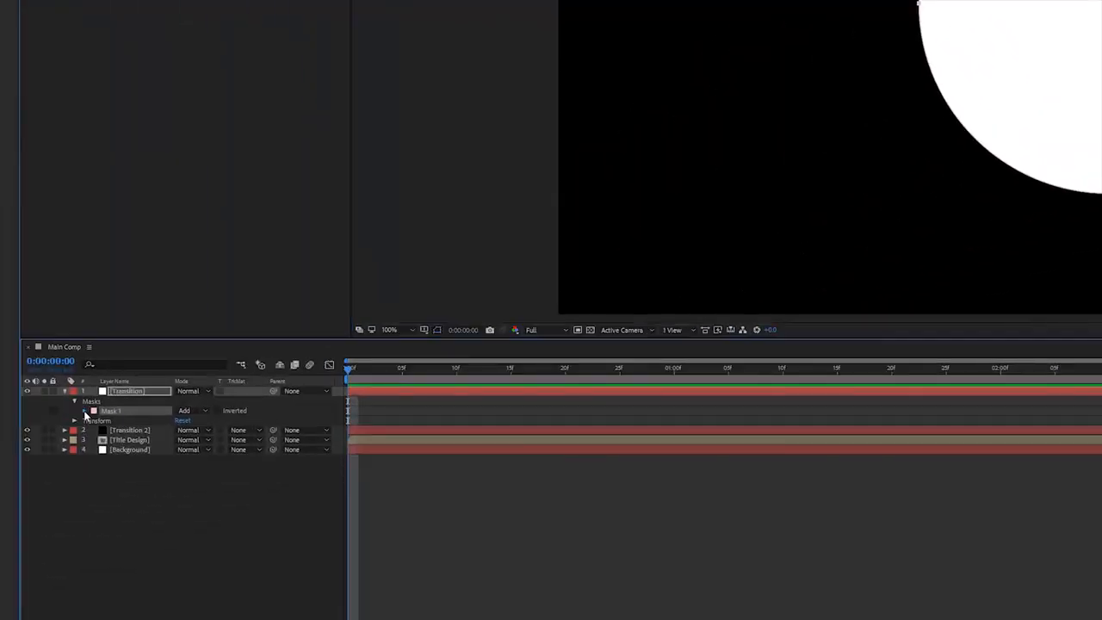
Set the mask feather to 200 pixels.
left_click(83, 411)
left_click(198, 429)
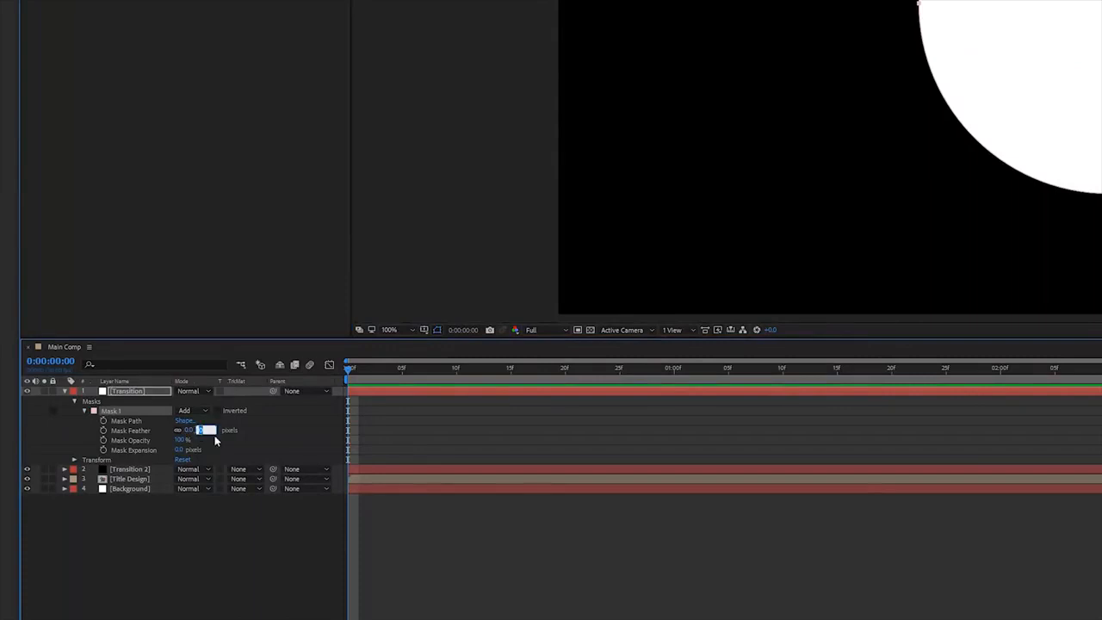
type("200")
key("Return")
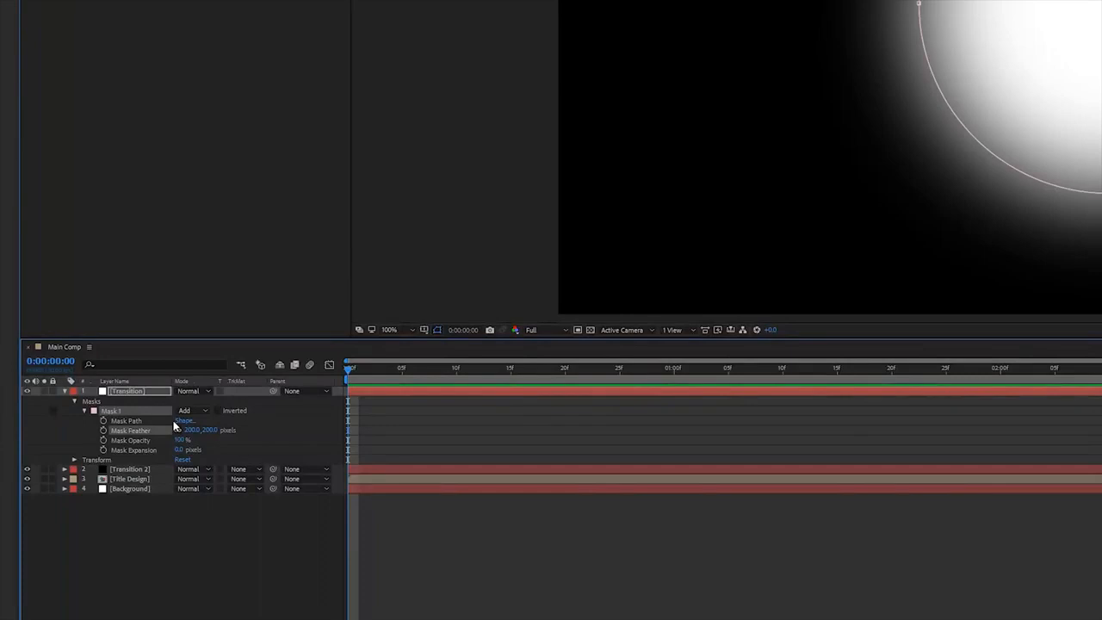
Keyframe the mask expansion from fully shrunk at 0 seconds to covering the frame at 1 second.
left_click_drag(178, 450, 28, 479)
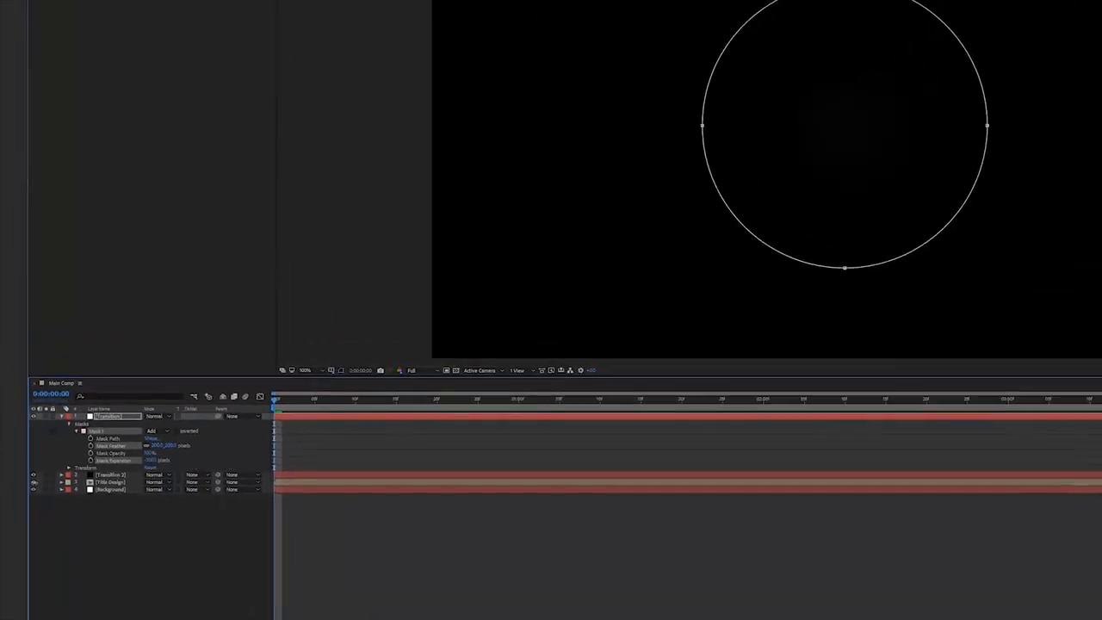
left_click(91, 461)
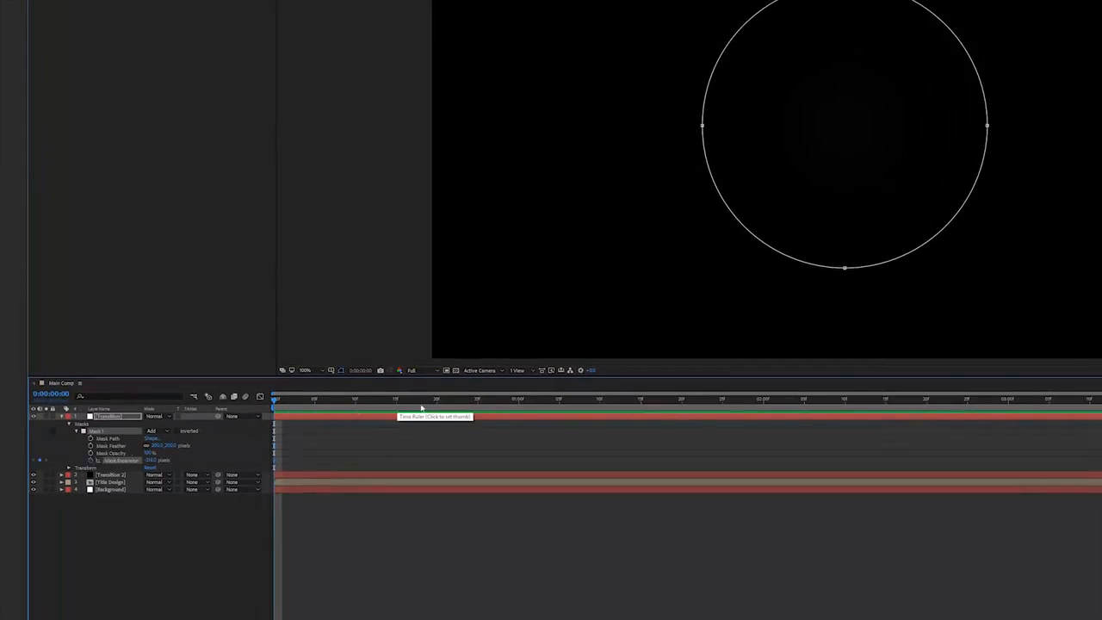
left_click(517, 402)
left_click_drag(152, 461, 430, 432)
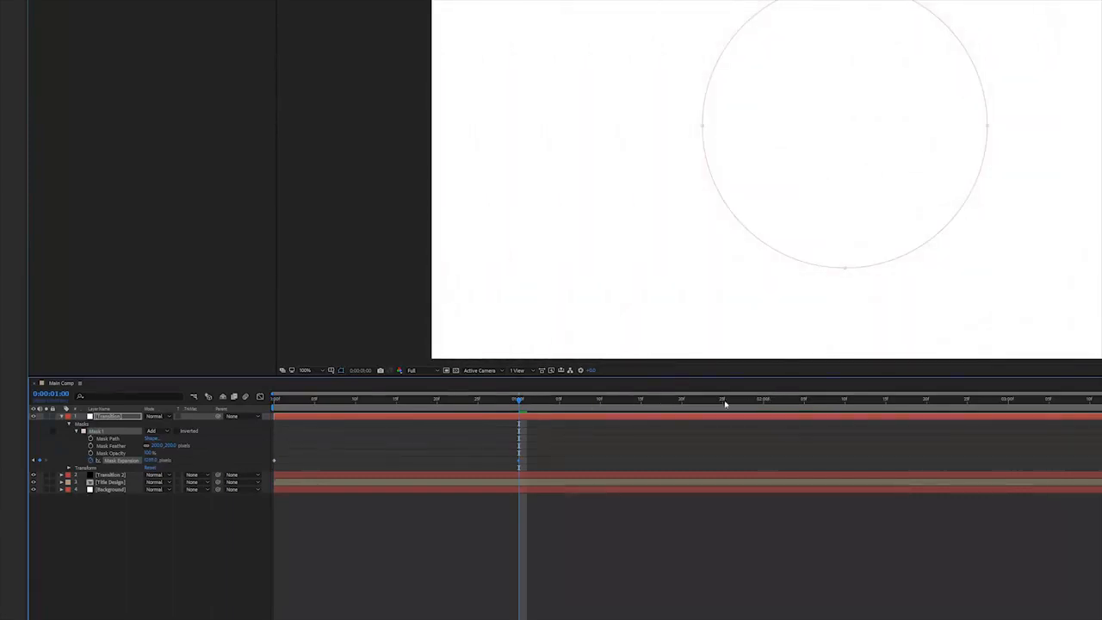
mouse_move(520, 401)
left_mouse_down()
mouse_move(274, 406)
mouse_move(519, 419)
left_mouse_up()
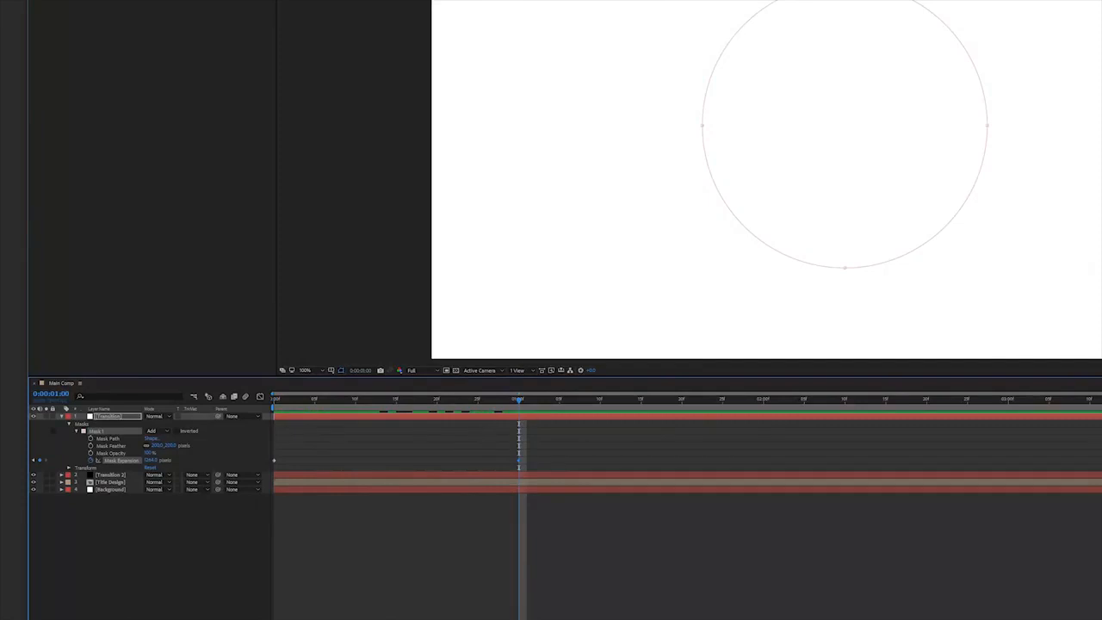
Search for Roughen Edges and apply it to the white Transition solid.
left_click(1025, 114)
left_click(1019, 123)
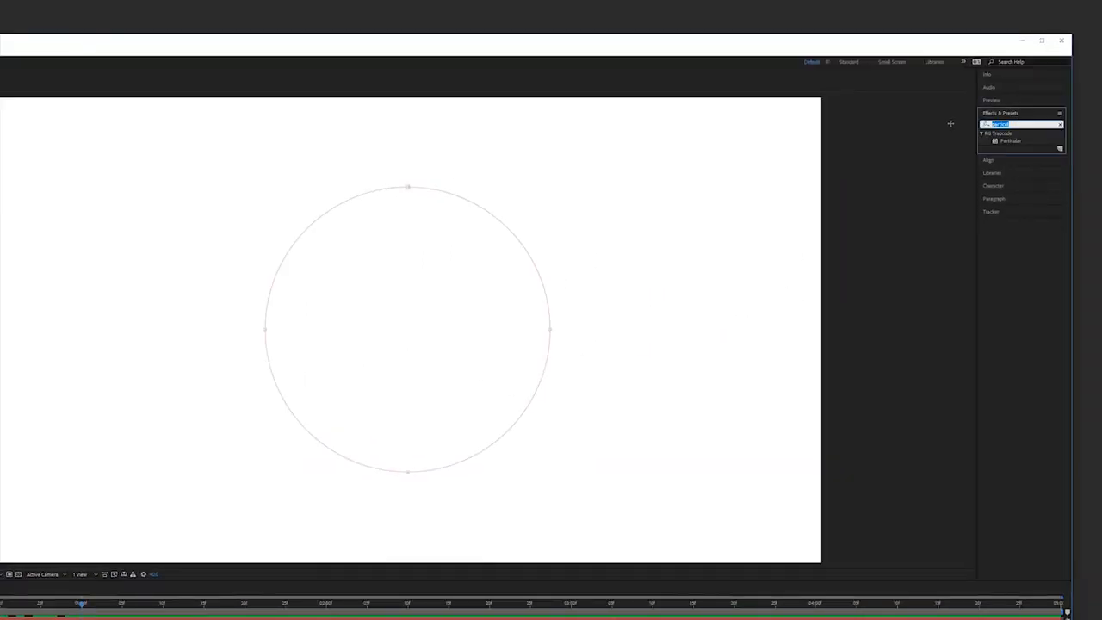
type("roughen")
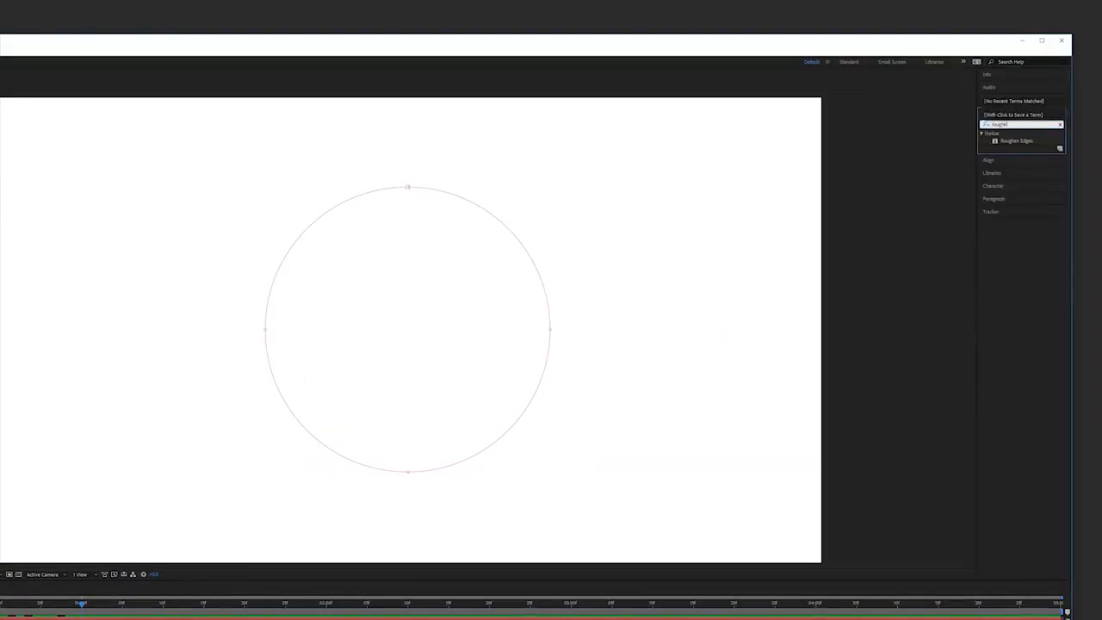
left_click_drag(1020, 145, 190, 293)
left_click(185, 80)
key("Return")
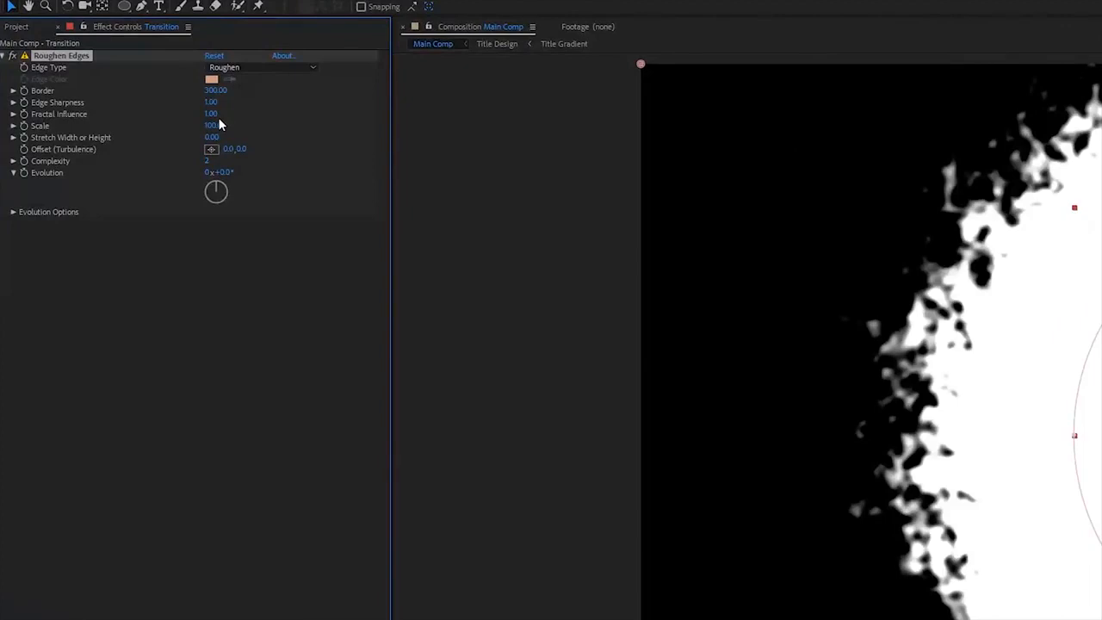
Adjust the Roughen Edges complexity and scrub the timeline to check the roughened reveal.
left_click(206, 161)
key("Return")
left_click_drag(266, 411, 363, 435)
Pre-compose both transition solids into a composition named Transition Matte.
left_click(86, 470)
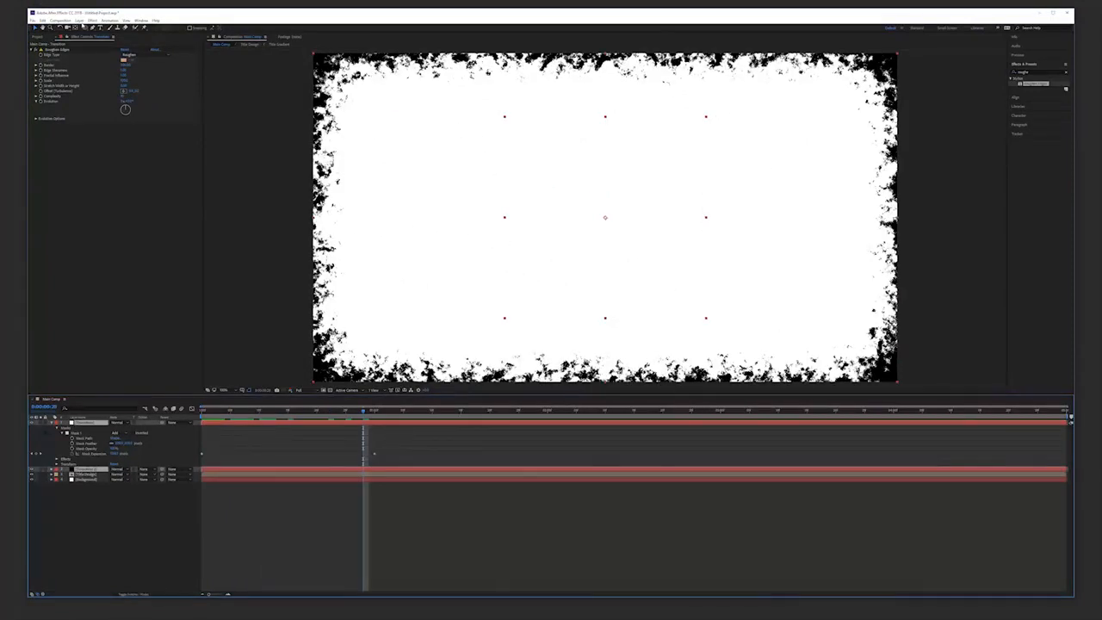
left_click(79, 19)
left_click(109, 257)
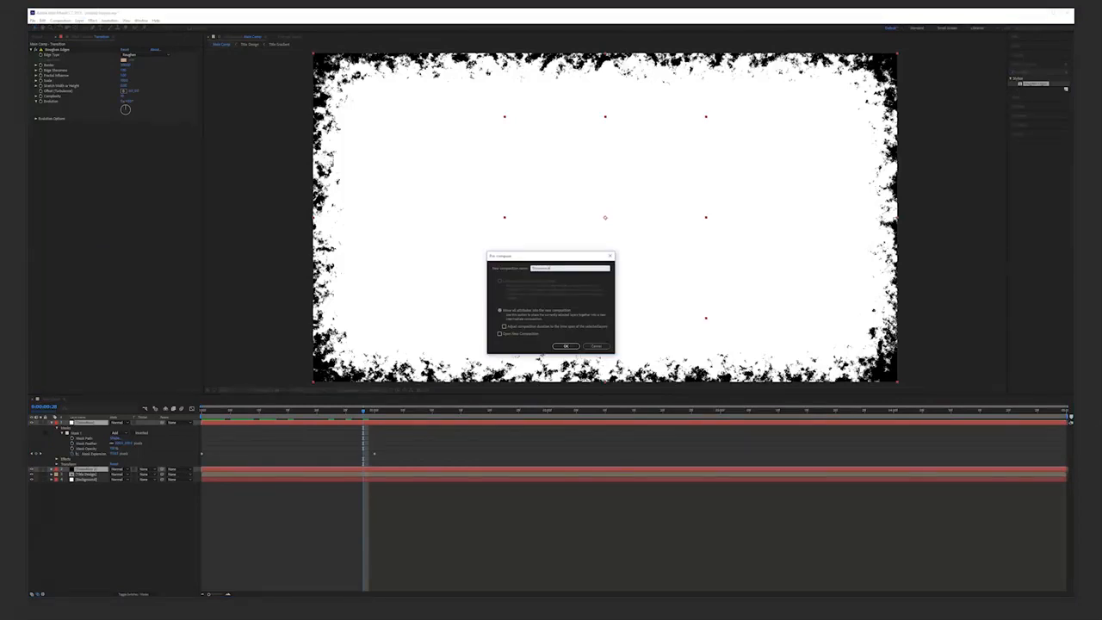
key("Return")
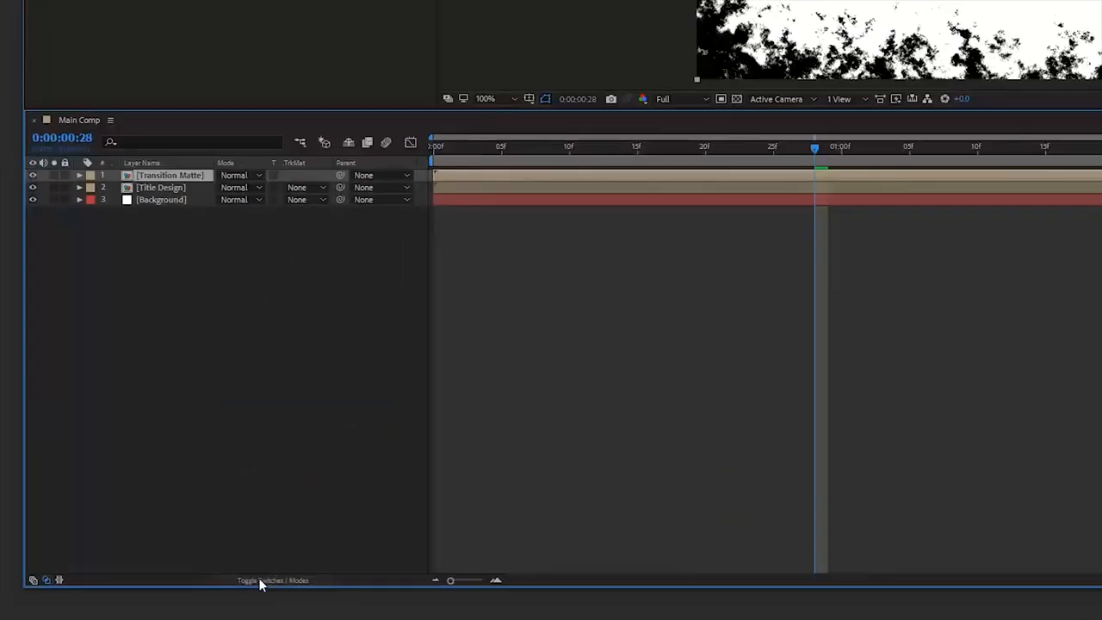
Set the Title Design layer's track matte to Luma Matte using Transition Matte.
left_click(131, 592)
left_click(131, 592)
left_click(303, 189)
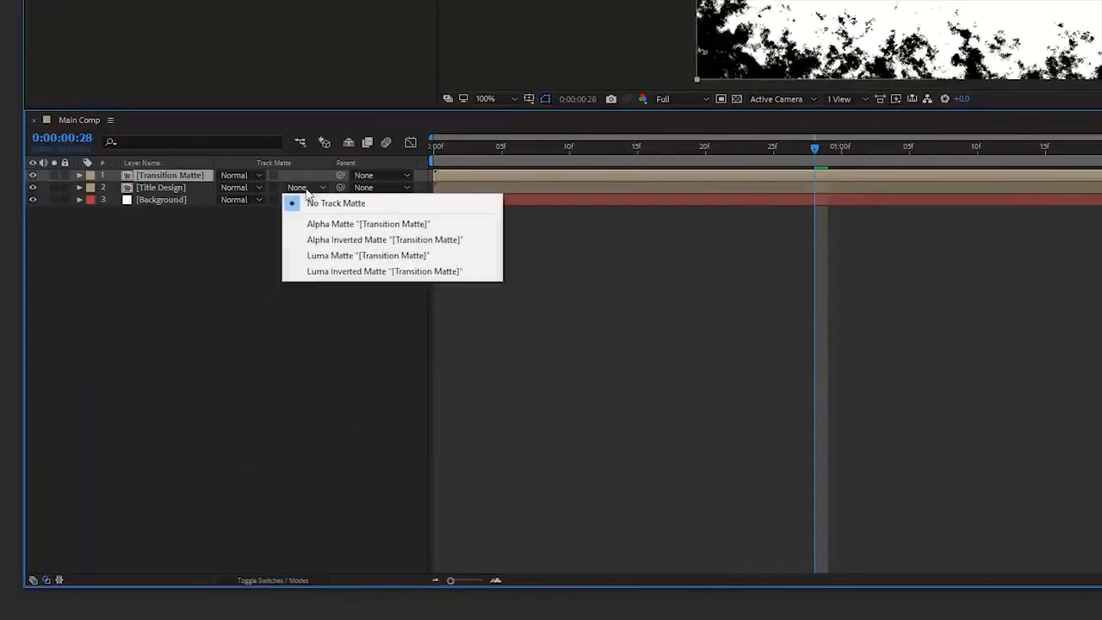
left_click(323, 258)
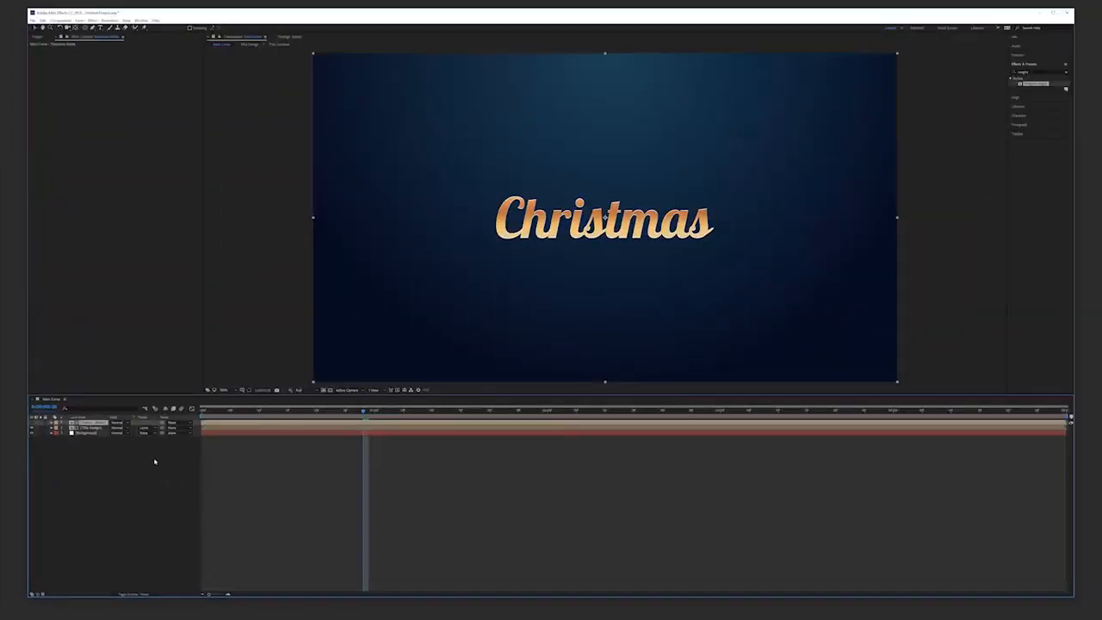
Pre-compose the Transition Matte and Title Design layers into a composition named Title Transition.
left_click_drag(201, 415, 266, 418)
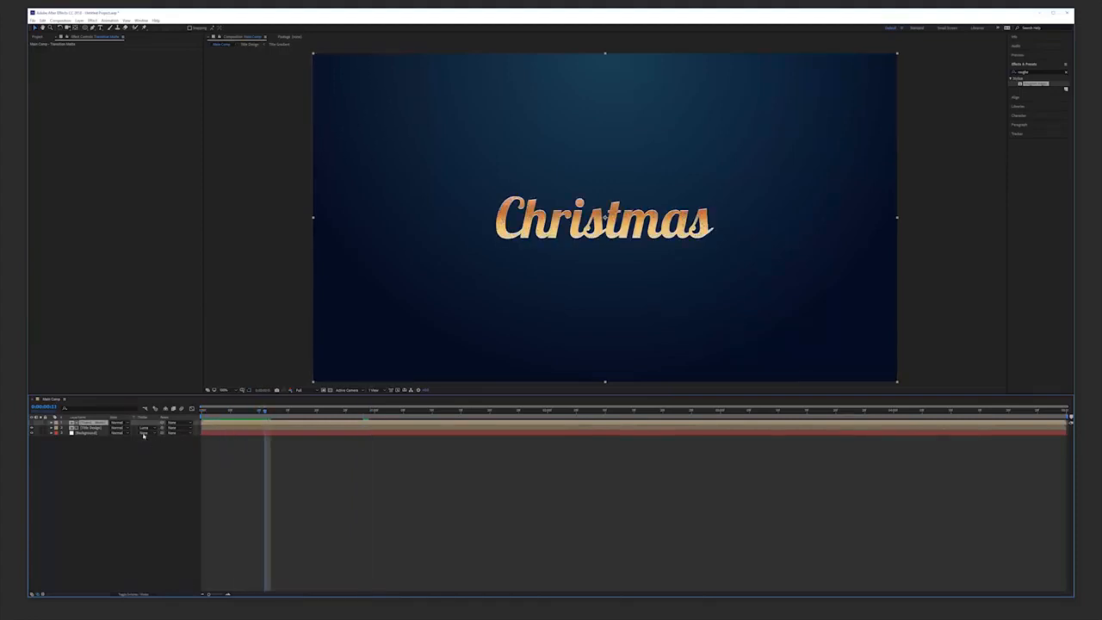
left_click(92, 429, "shift")
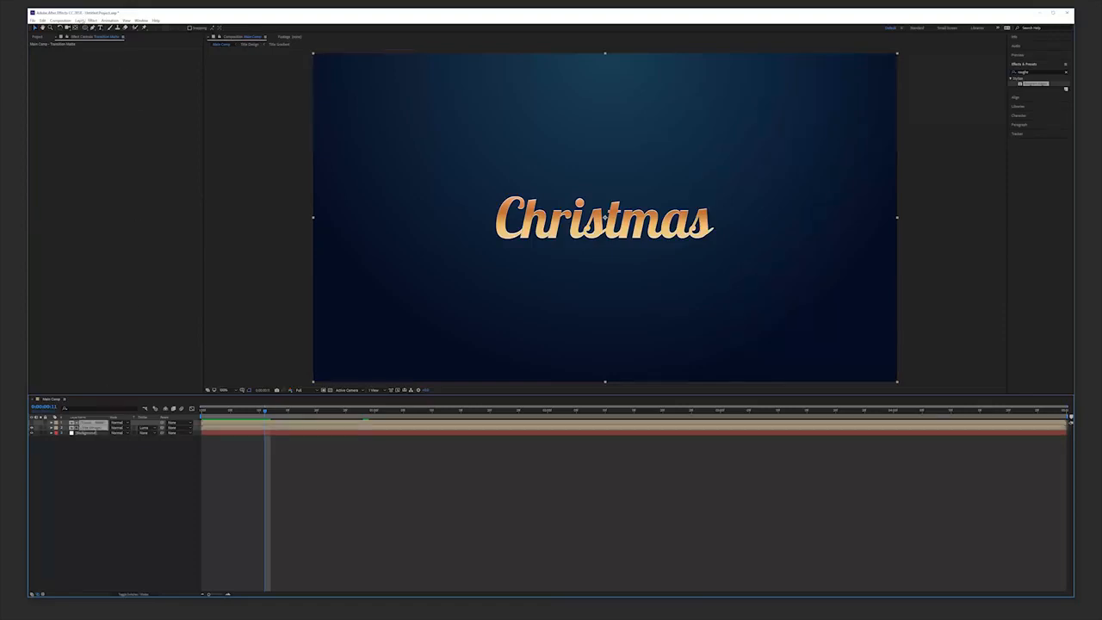
left_click(80, 21)
left_click(94, 256)
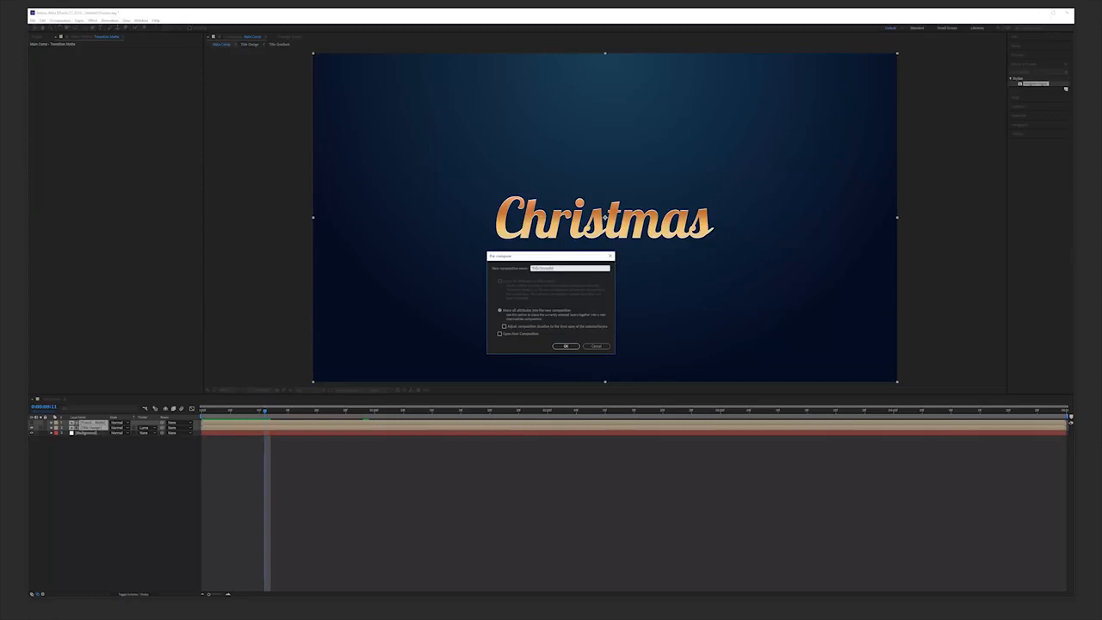
key("Return")
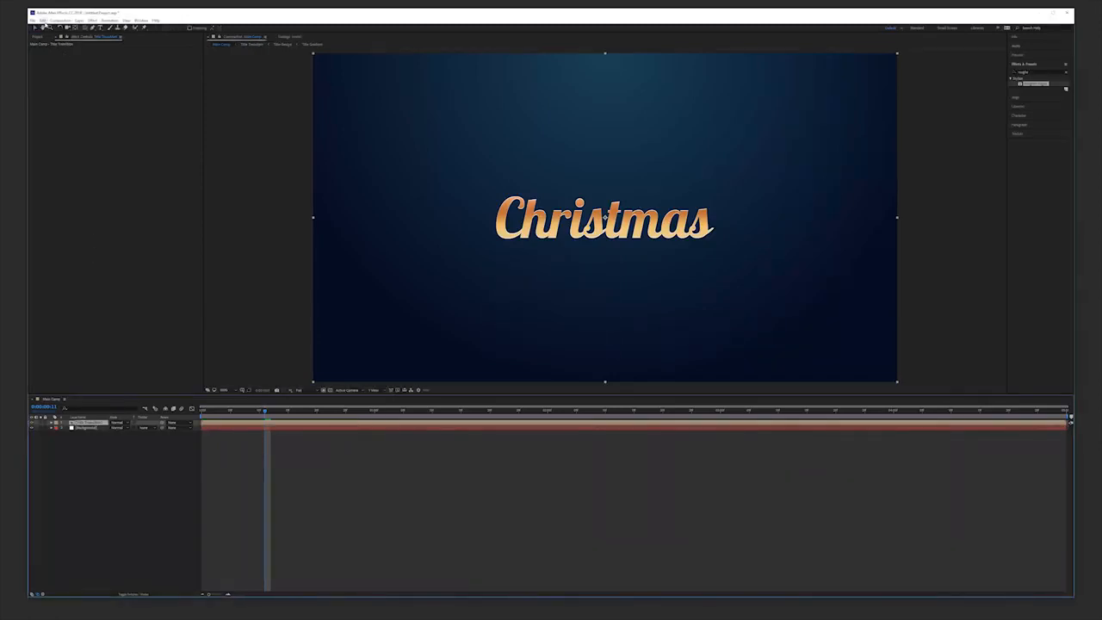
Apply CC Radial Fast Blur to the Title Transition layer with Zoom set to Brightest and Amount 95.
left_click(42, 21)
left_click(54, 99)
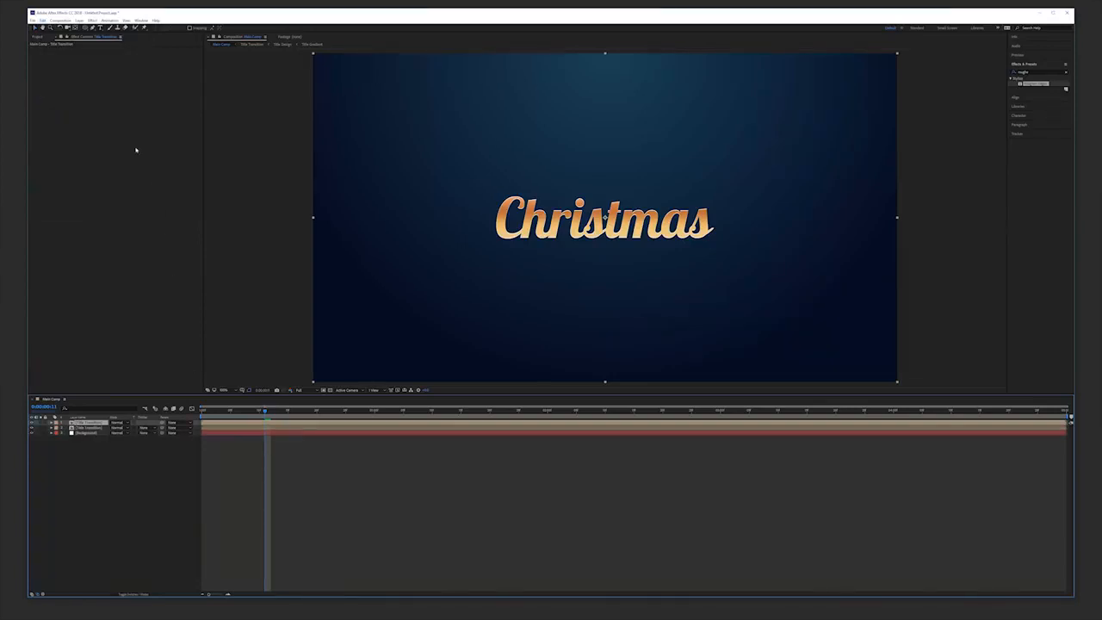
left_click(92, 21)
mouse_move(107, 62)
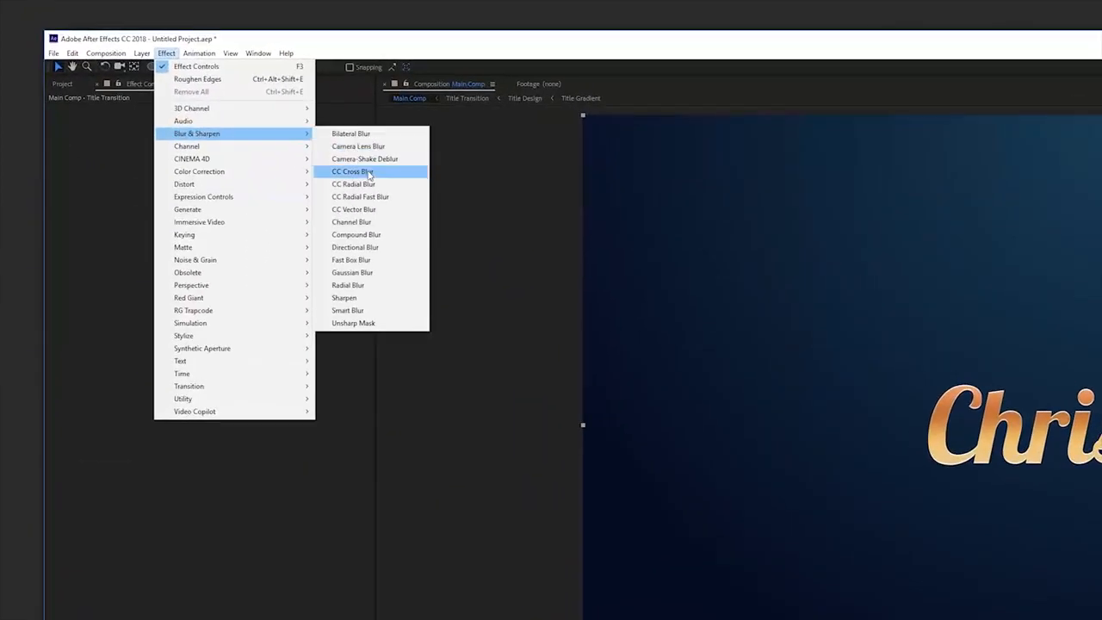
left_click(385, 198)
left_click(256, 137)
left_click(260, 162)
left_click(225, 128)
type("95")
key("Return")
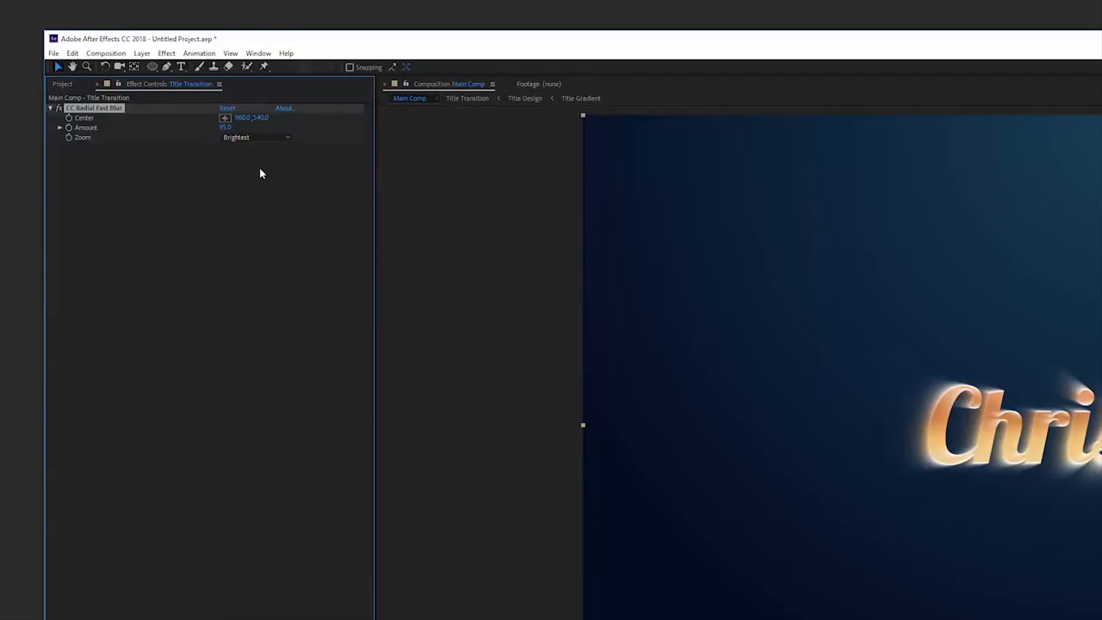
Apply a Tint effect to the Title Transition layer and set its Map White To colour to orange.
left_click(166, 54)
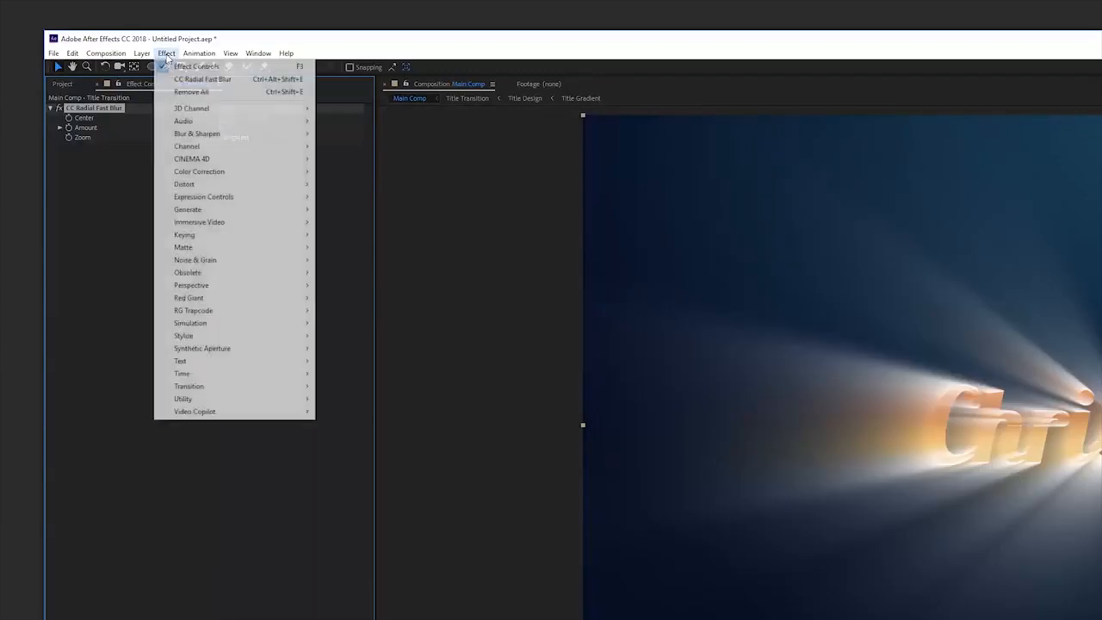
mouse_move(251, 174)
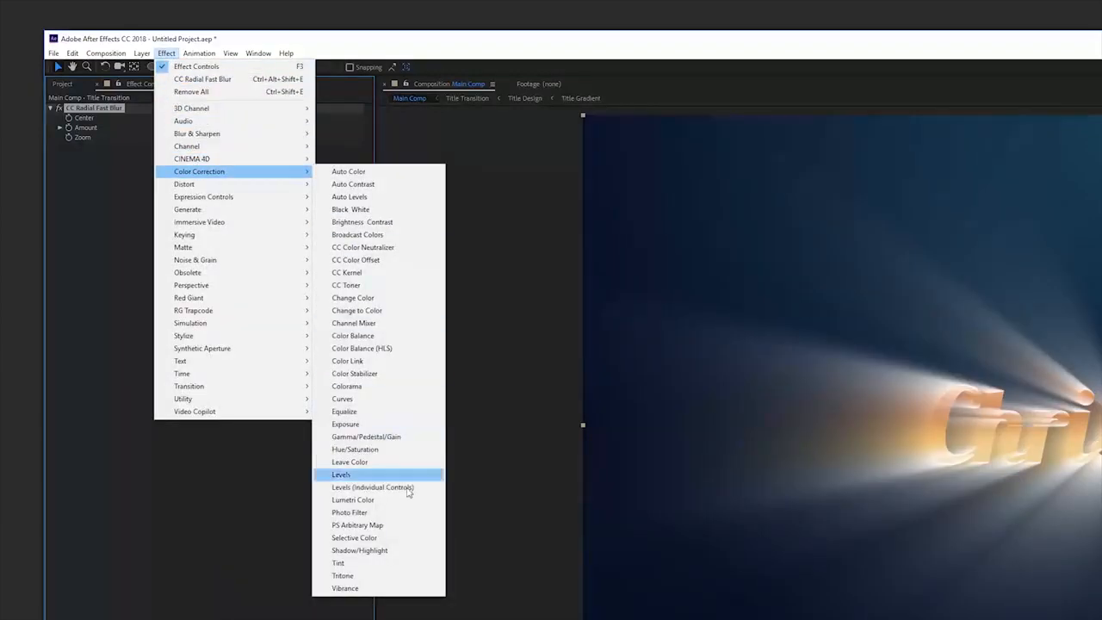
left_click(385, 568)
left_click(225, 166)
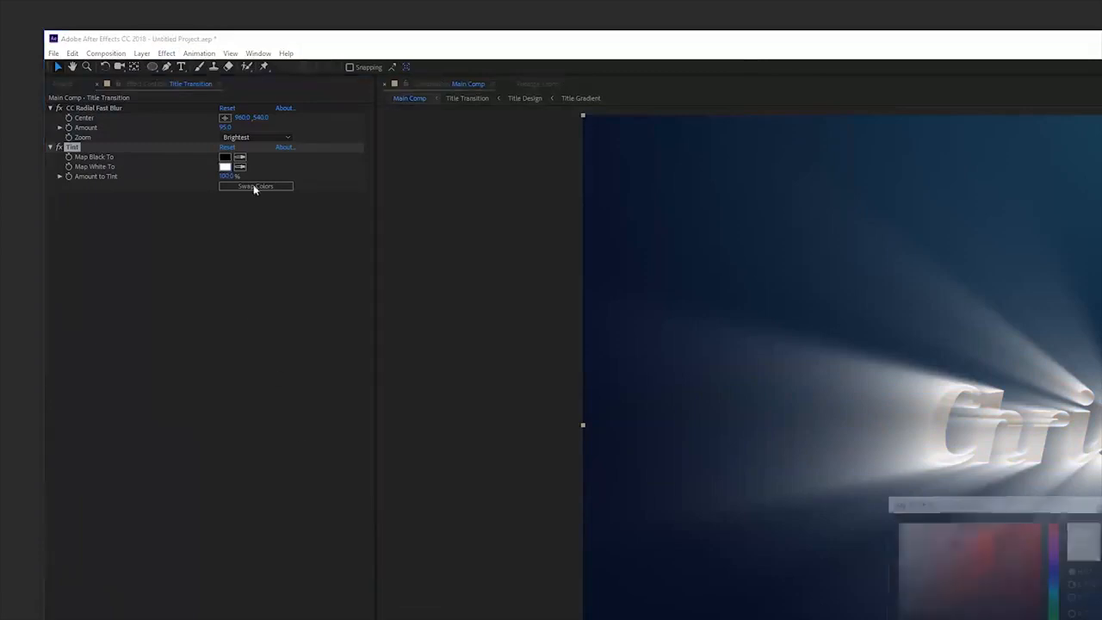
left_click(1054, 618)
left_click_drag(1023, 525, 956, 512)
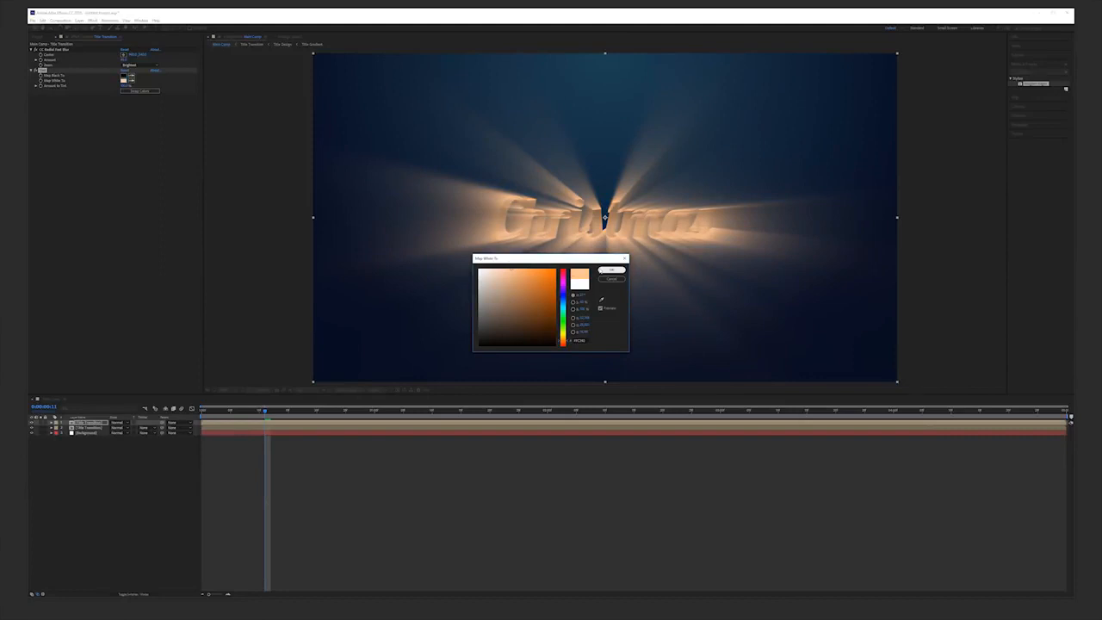
left_click(612, 269)
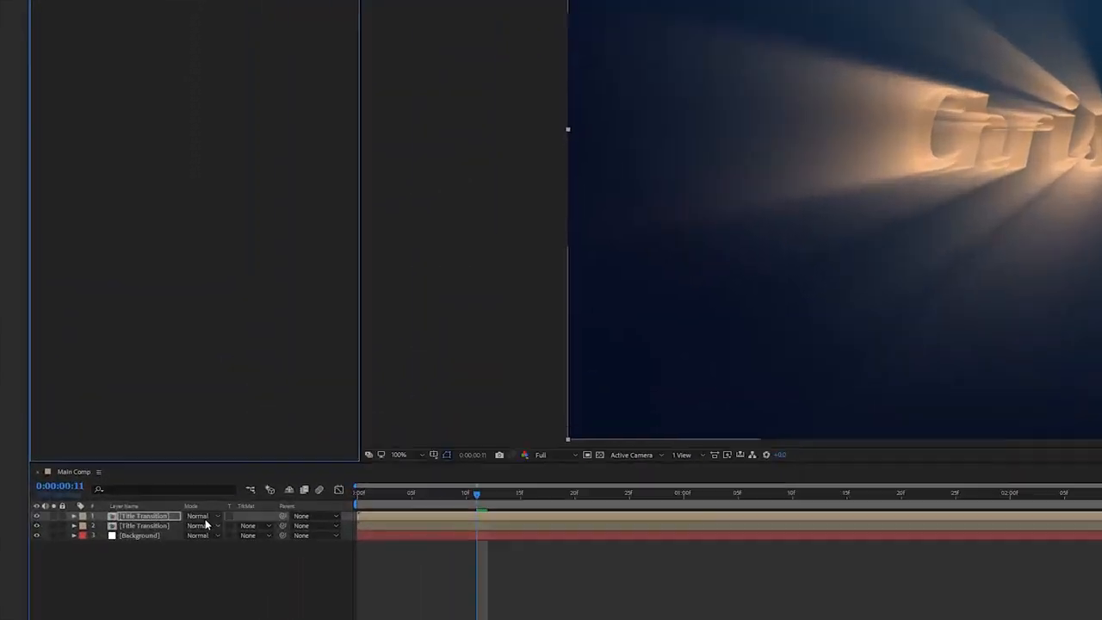
Set the top Title Transition layer's blending mode to Screen.
left_click(203, 516)
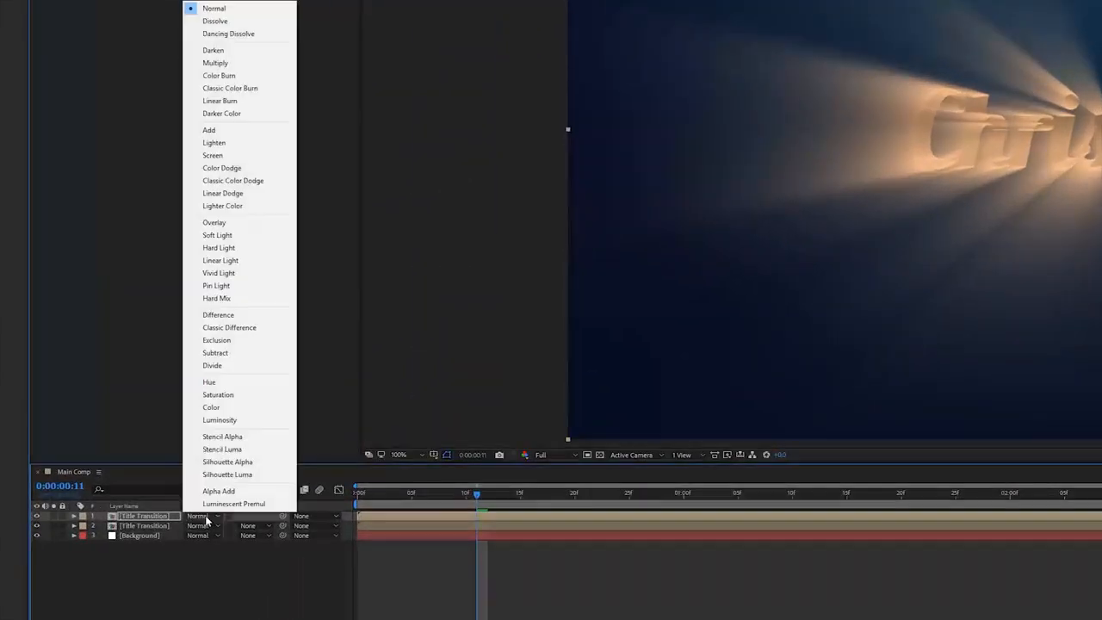
left_click(238, 156)
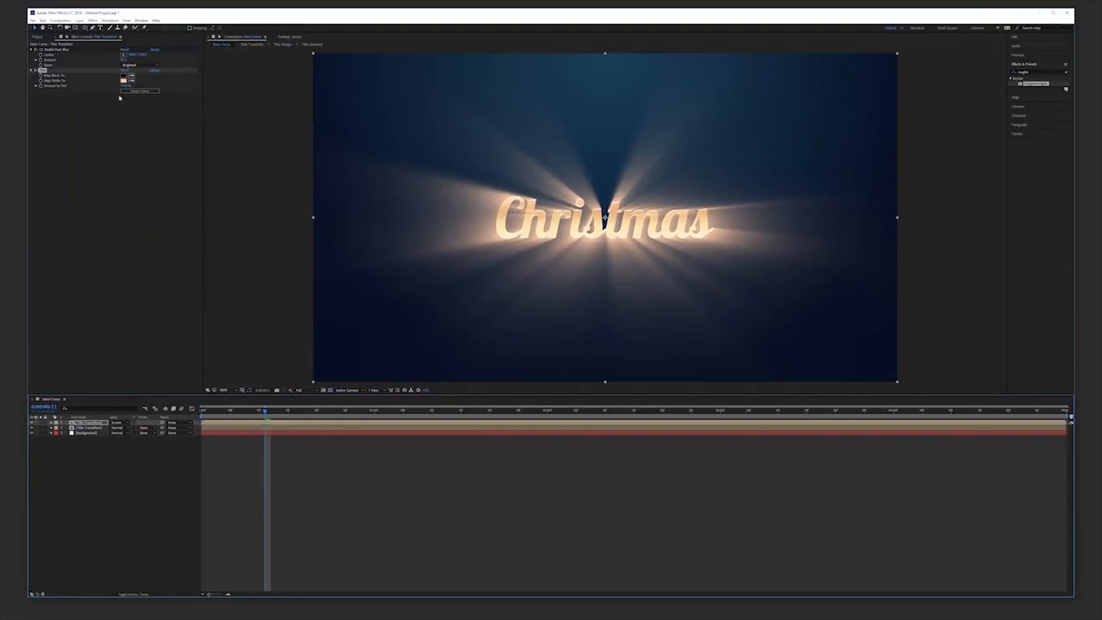
Change the top layer's Tint Map White To colour to a lighter orange.
left_click(124, 80)
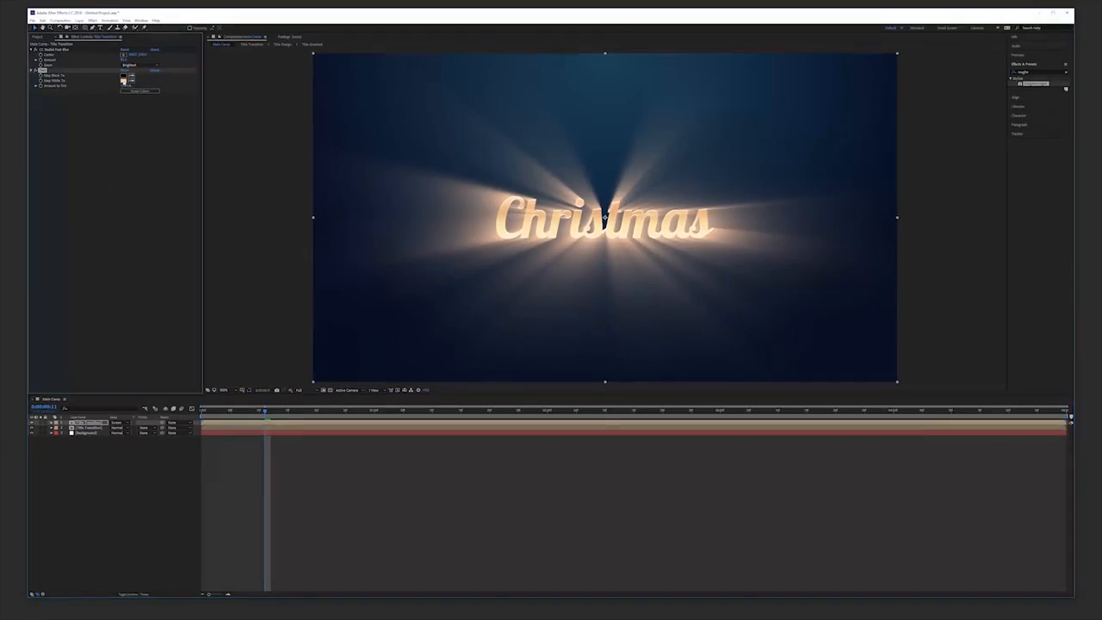
left_click(528, 276)
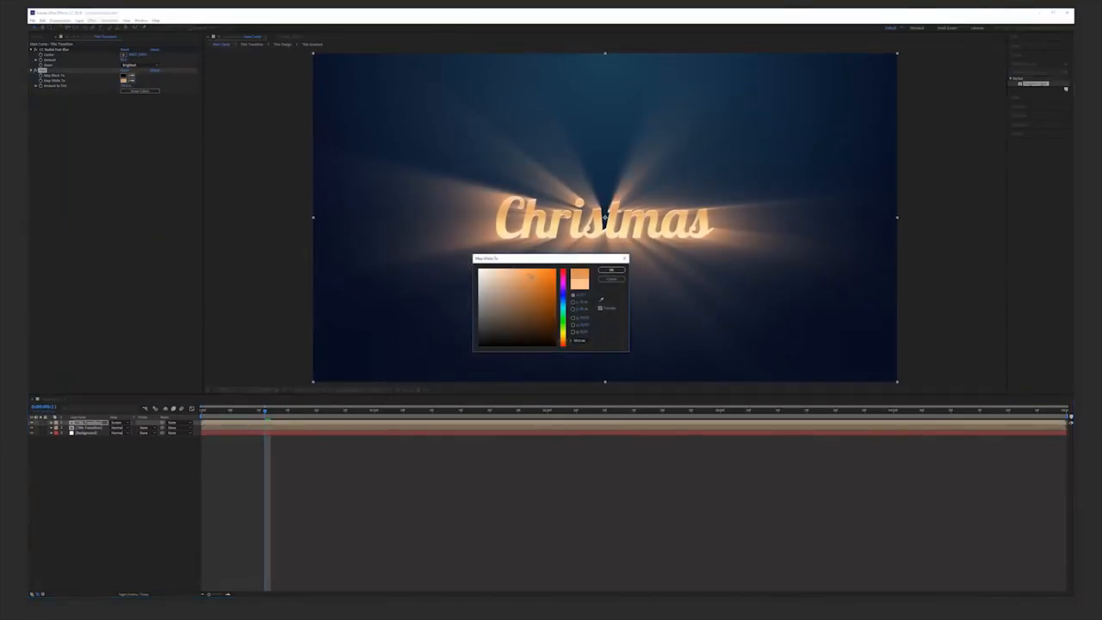
left_click(611, 271)
Keyframe the top Title Transition layer's opacity at about 11 frames, fading to 0% at 1 second, and preview.
mouse_move(261, 413)
left_mouse_down()
mouse_move(203, 413)
mouse_move(248, 422)
left_mouse_up()
key("t")
left_click(260, 412)
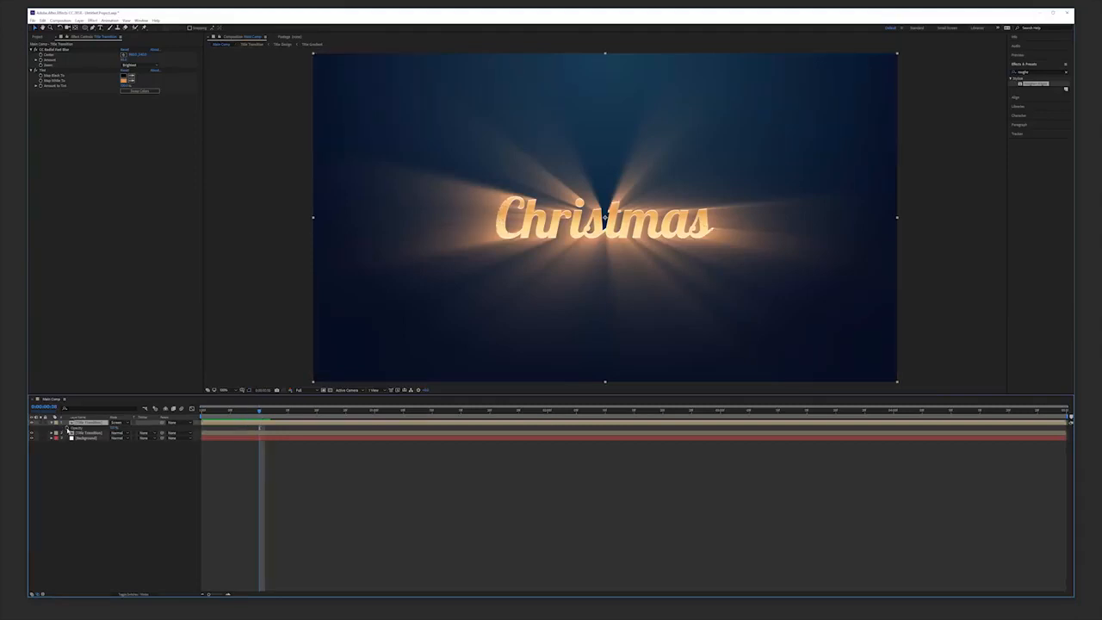
left_click(66, 428)
left_click_drag(266, 415, 360, 416)
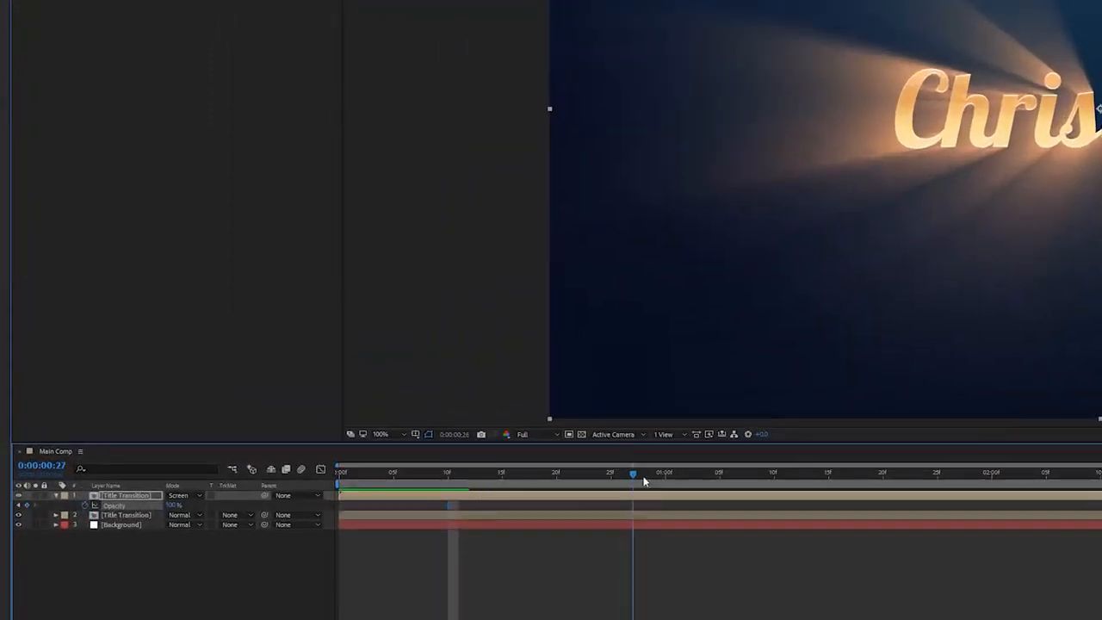
left_click_drag(644, 482, 662, 475)
left_click(175, 505)
type("0")
key("Return")
key("space")
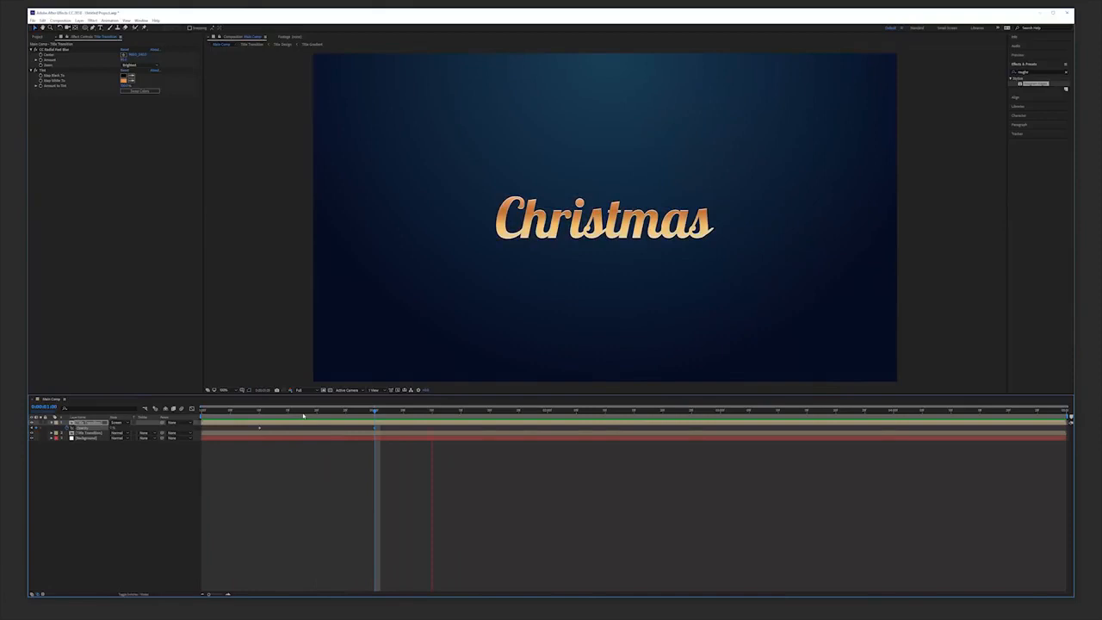
Create a new solid layer named Particles in Main Comp.
left_click(491, 476)
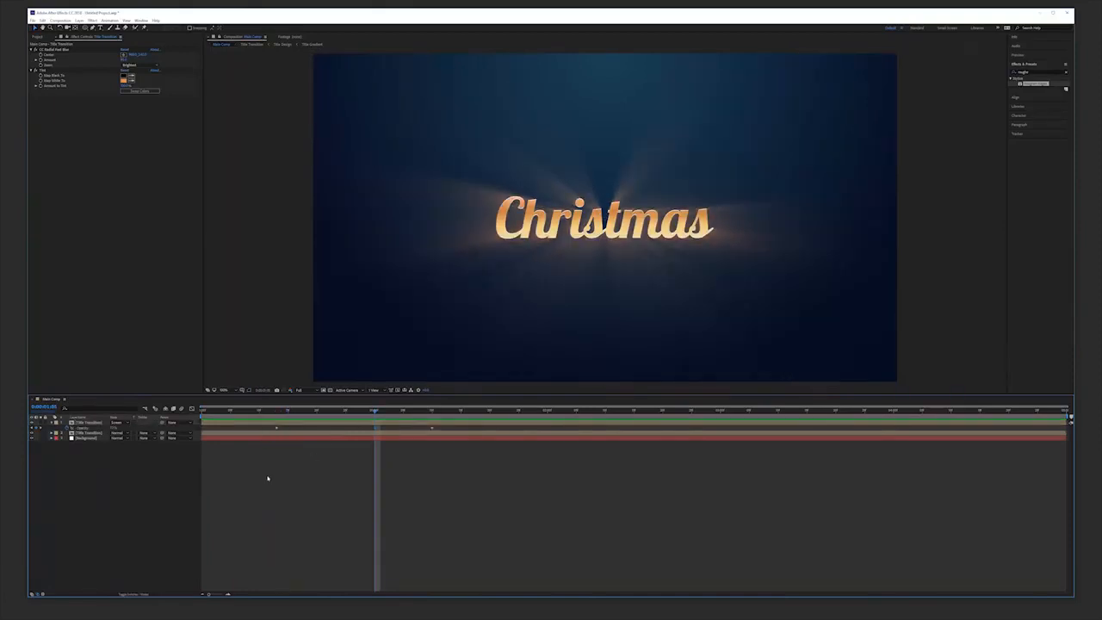
right_click(97, 509)
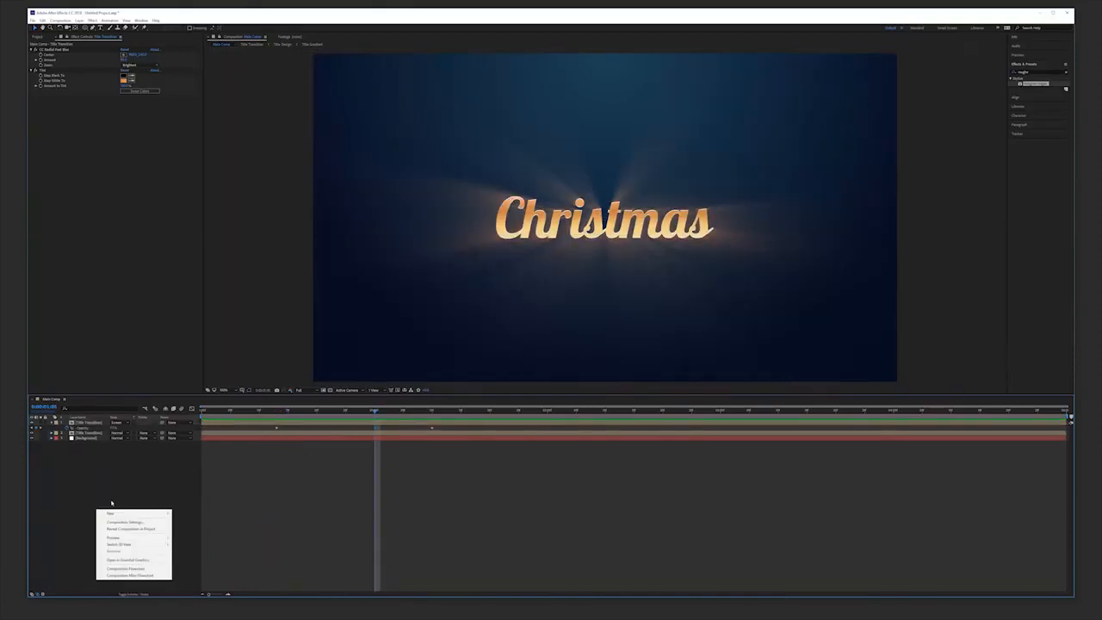
mouse_move(147, 513)
left_click(206, 529)
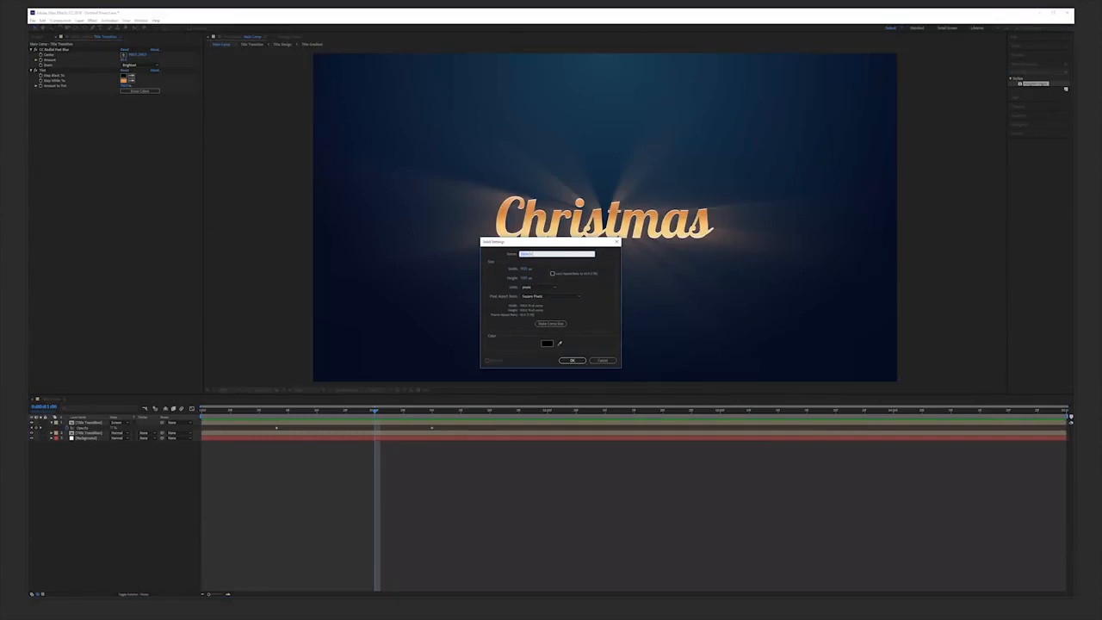
key("Return")
Apply the RG Trapcode Particular effect to the Particles layer.
left_click(92, 19)
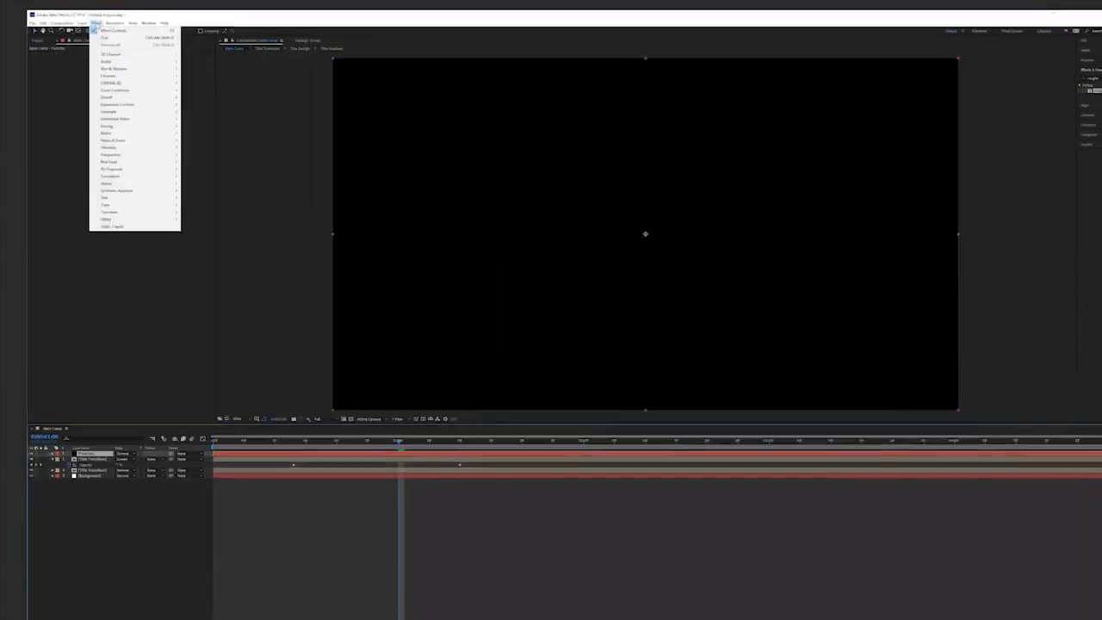
mouse_move(117, 184)
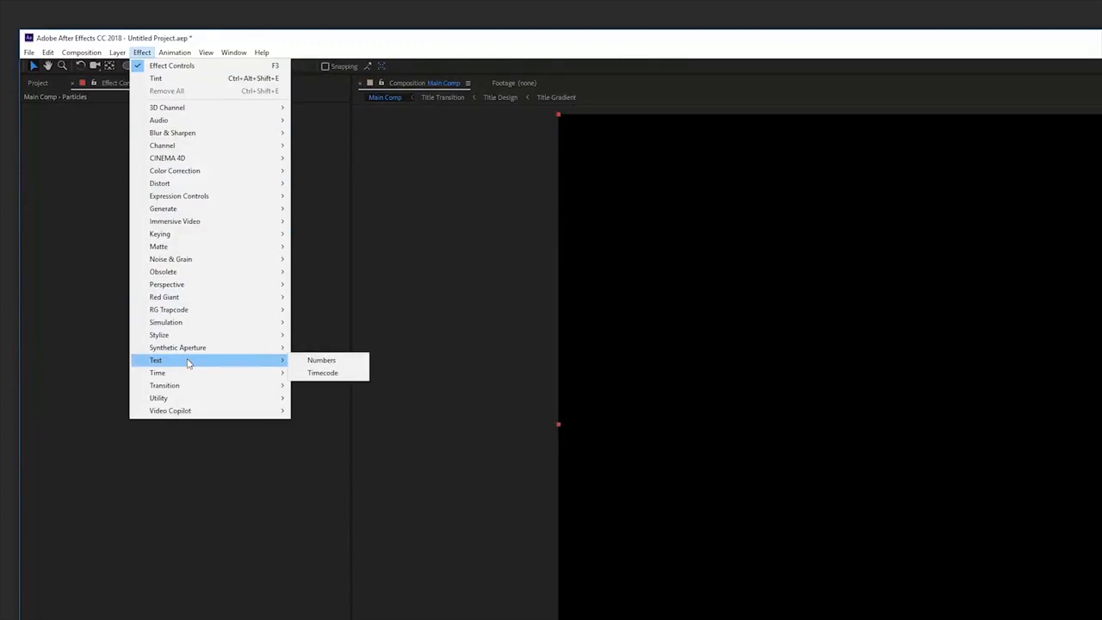
mouse_move(201, 310)
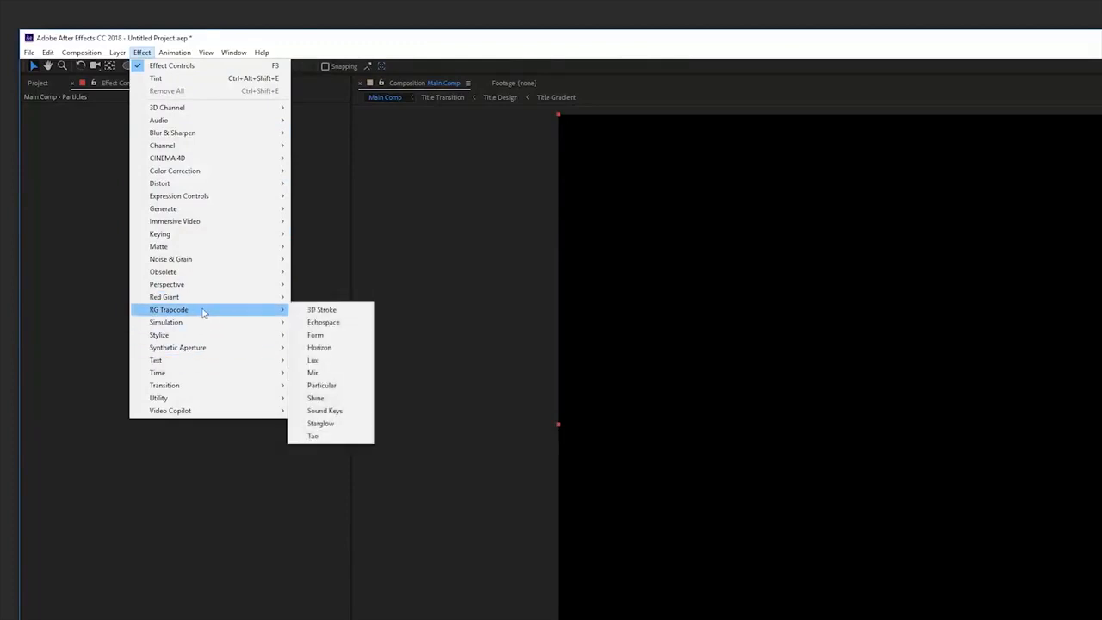
left_click(334, 386)
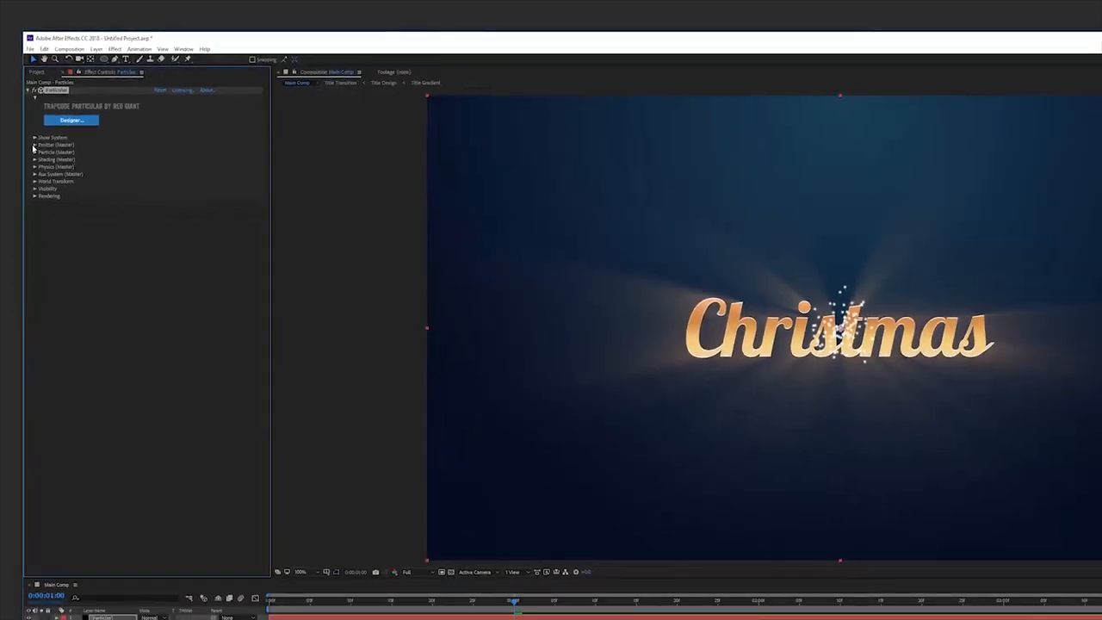
Open the Emitter (Master) settings and set the Emitter Type to Box.
left_click(34, 145)
left_click(181, 166)
left_click(181, 187)
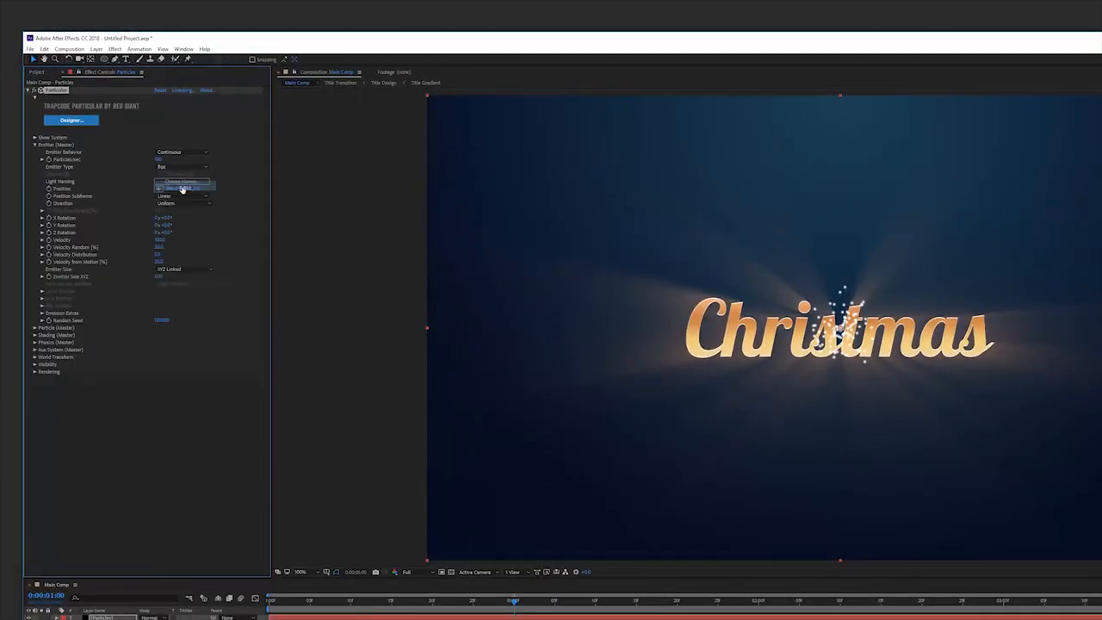
Set Emitter Size to XYZ Individual with Emitter Size X about 881 and Y about 87.
left_click(172, 269)
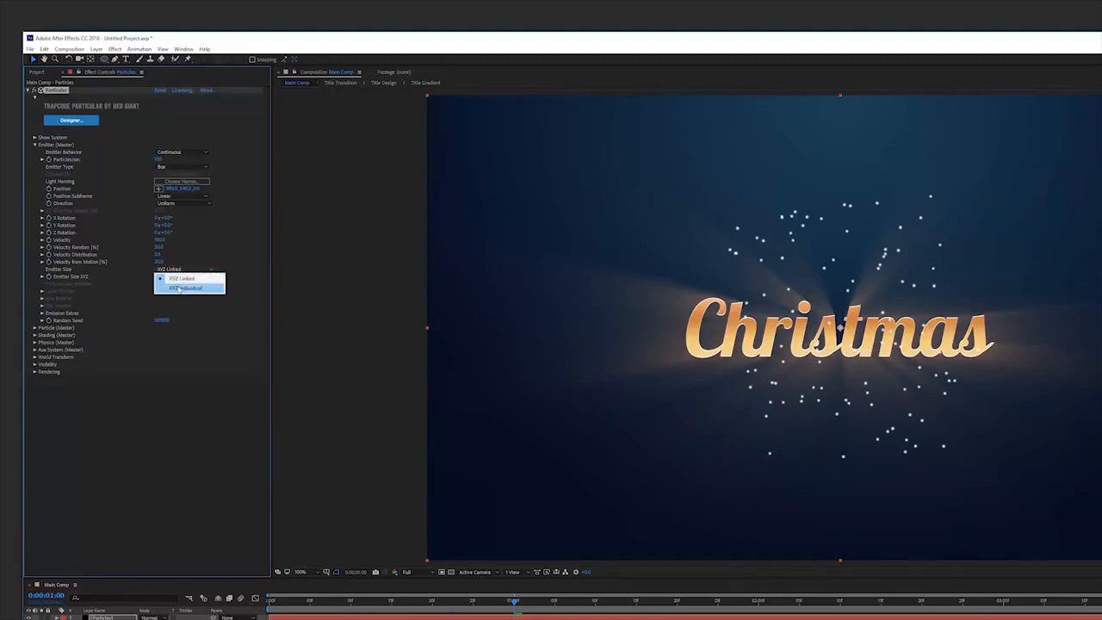
left_click(178, 288)
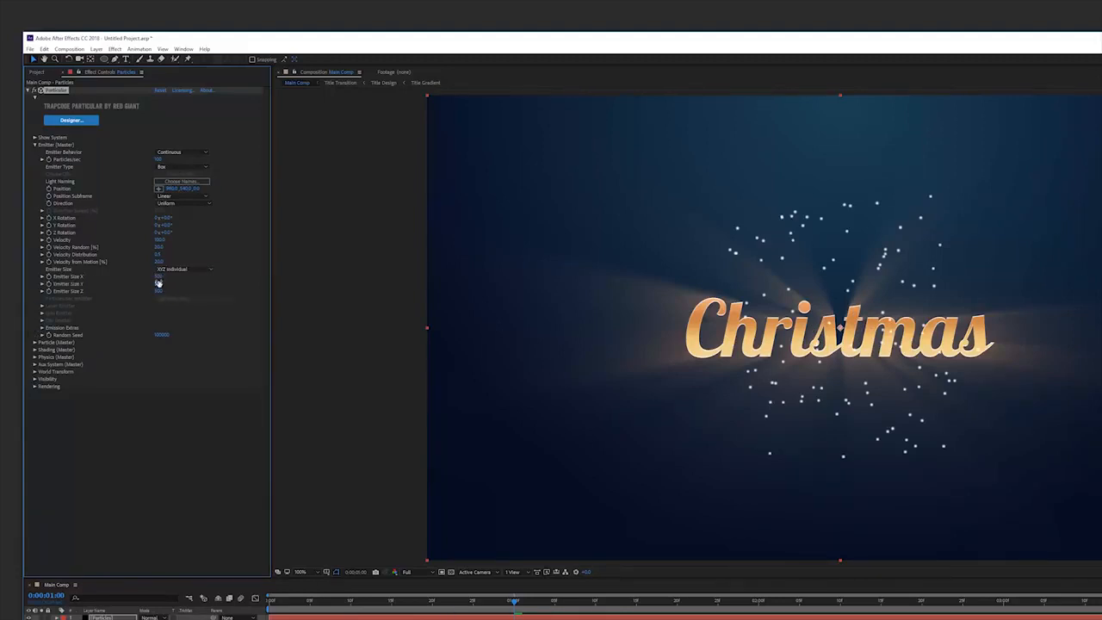
left_click_drag(163, 276, 358, 285)
left_click_drag(156, 284, 36, 290)
Set the emitter Velocity to 200 and Velocity Random to 100%.
left_click(159, 240)
left_click(158, 248)
type("100")
key("Return")
Set Particles/sec to 400 and preview the emission.
left_click_drag(316, 600, 377, 617)
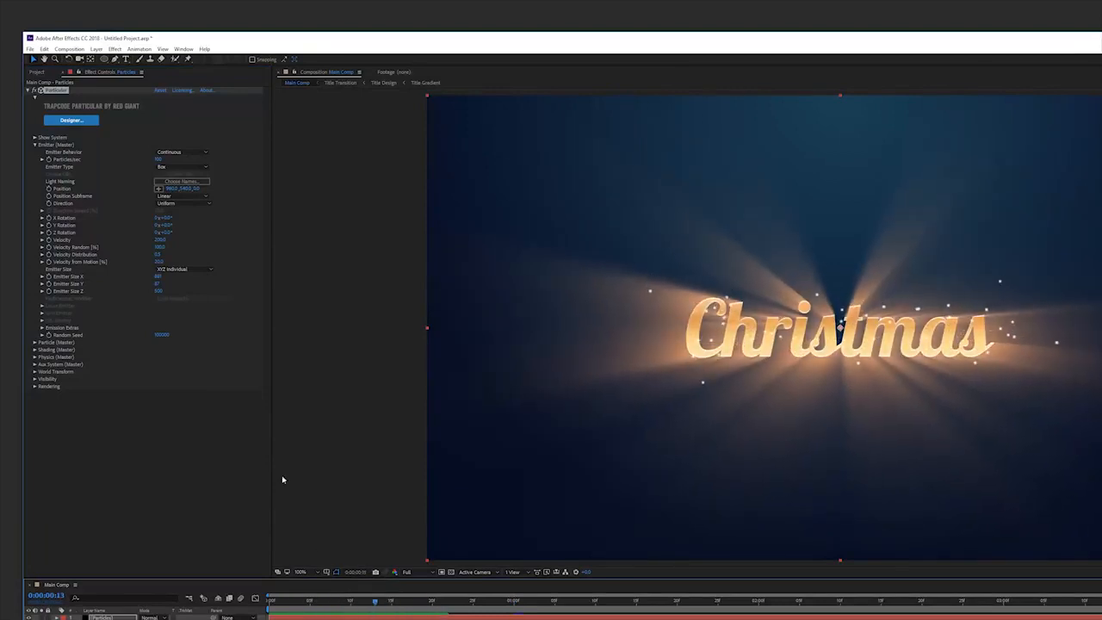
left_click(159, 160)
type("400")
key("Return")
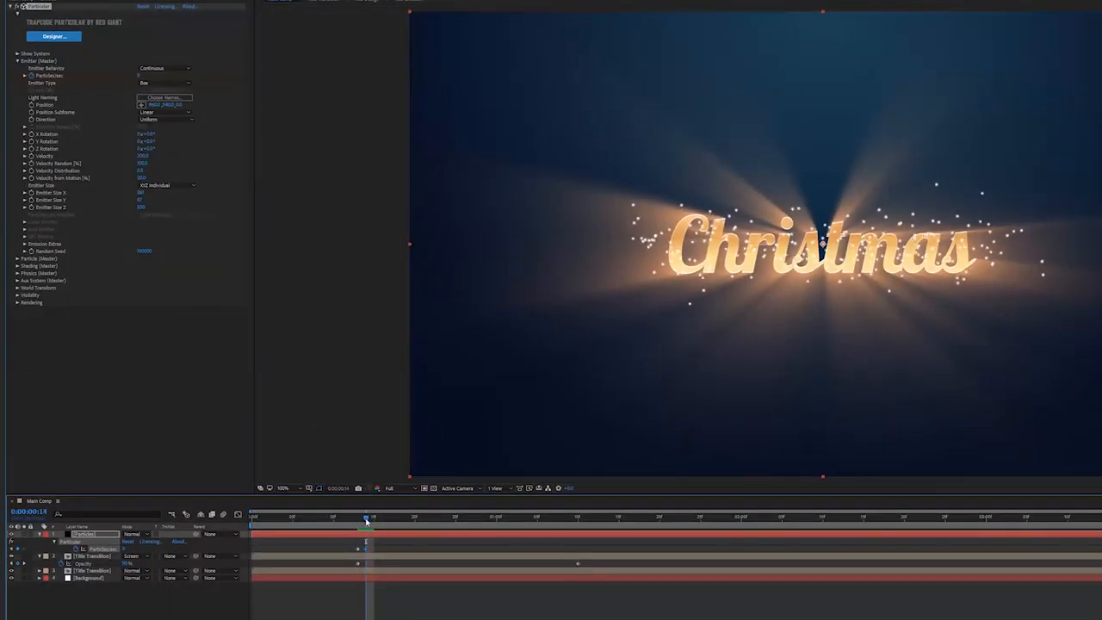
key("space")
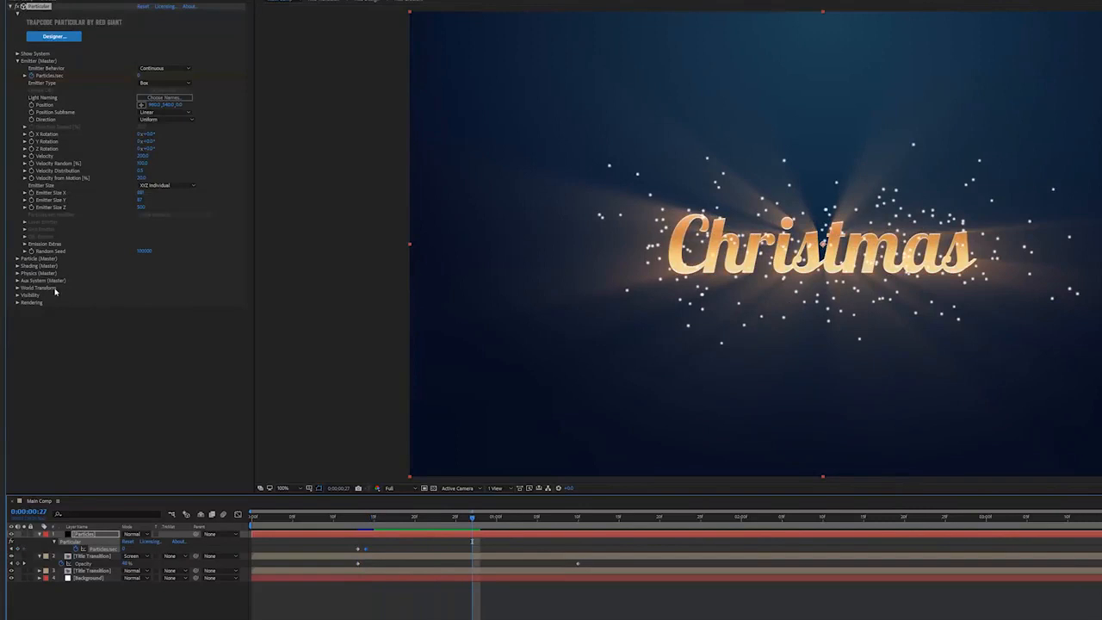
Open the Particle (Master) settings, adjust the particle Size, and preview.
left_click(17, 258)
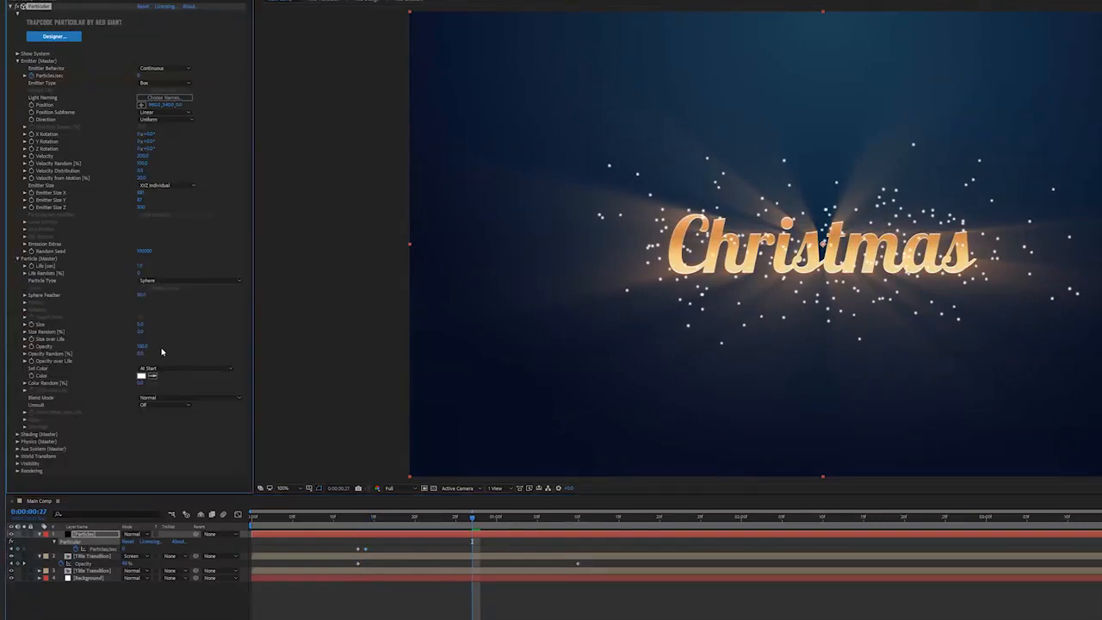
left_click_drag(139, 323, 142, 334)
key("space")
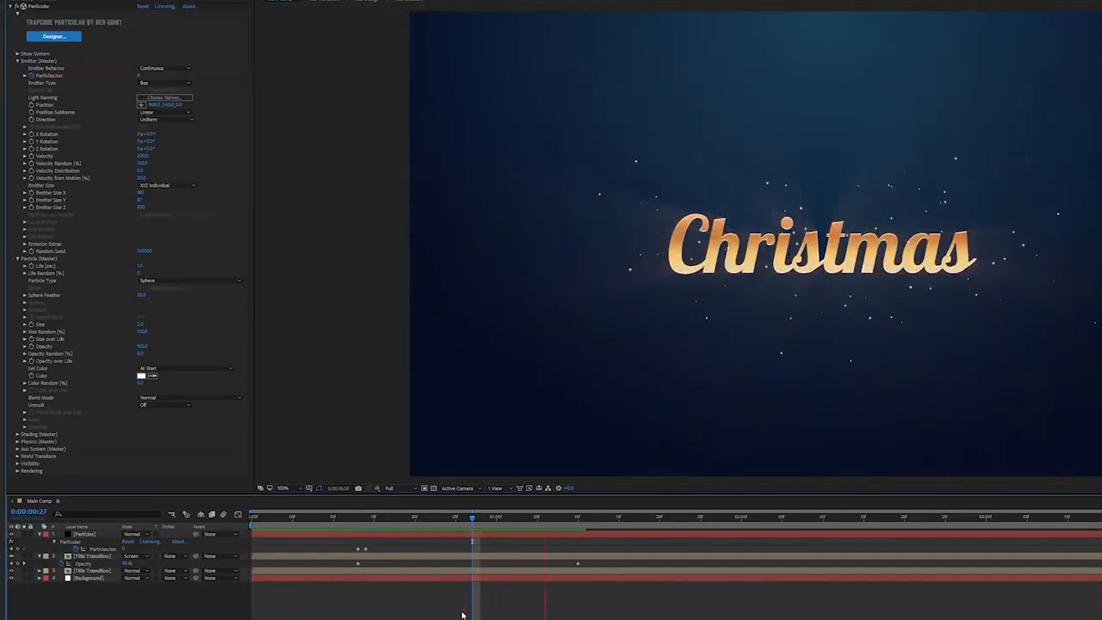
Apply a fade-out preset to the particles' Opacity over Life curve.
left_click_drag(472, 522, 464, 522)
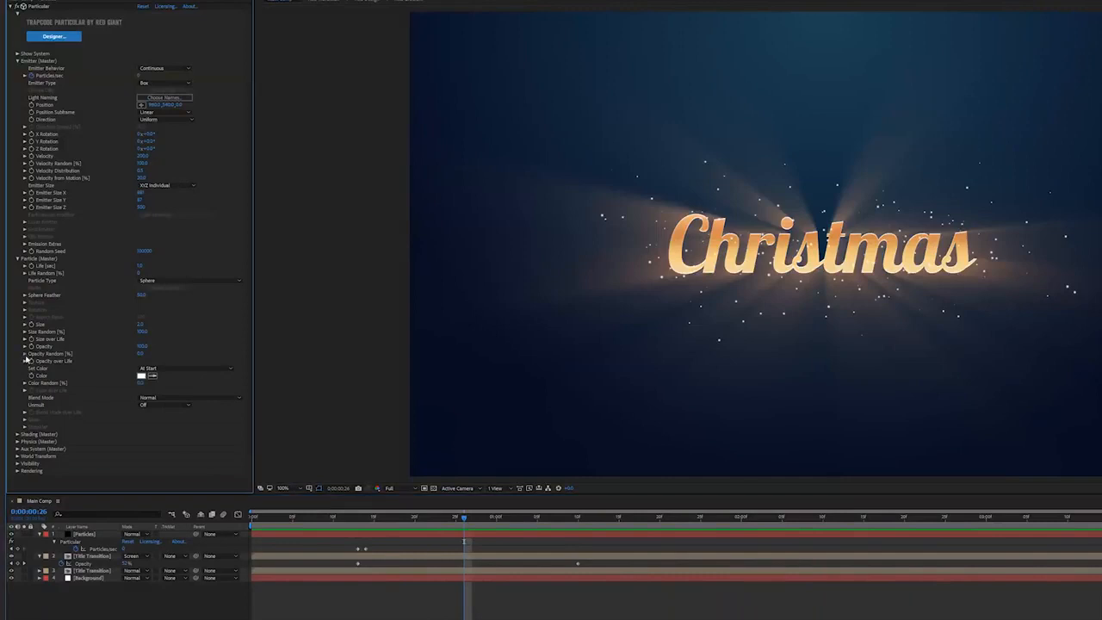
left_click(26, 362)
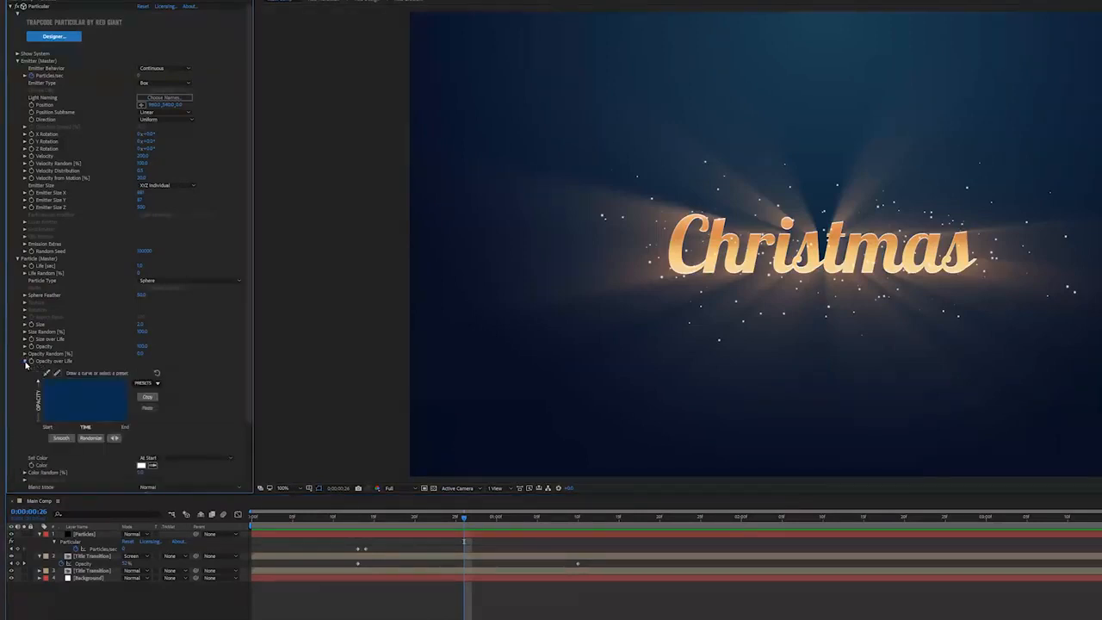
left_click(155, 382)
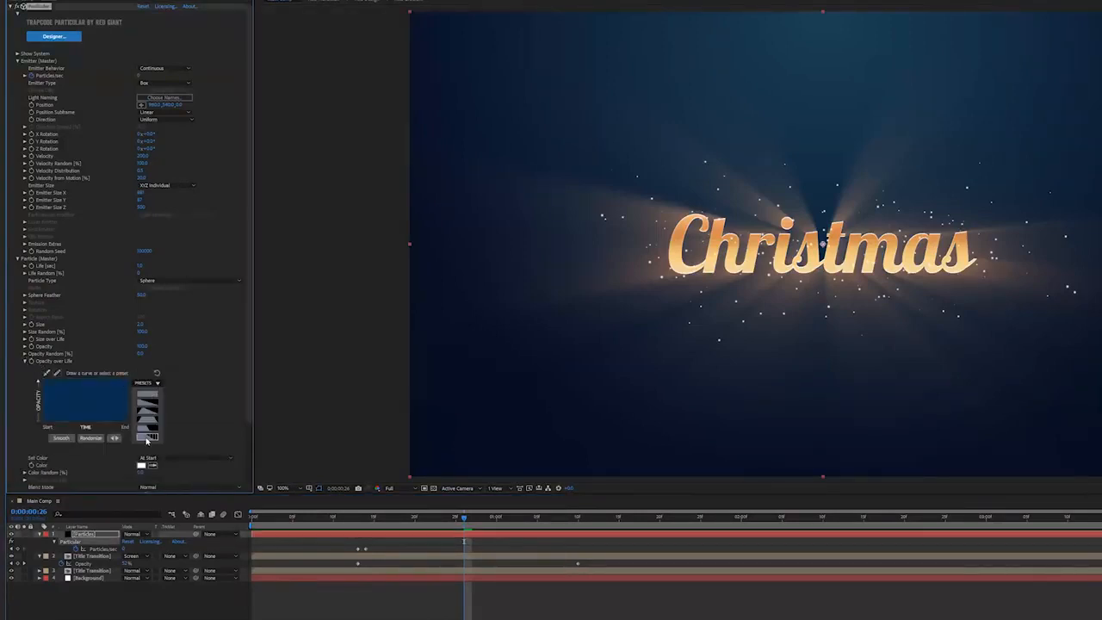
left_click(146, 437)
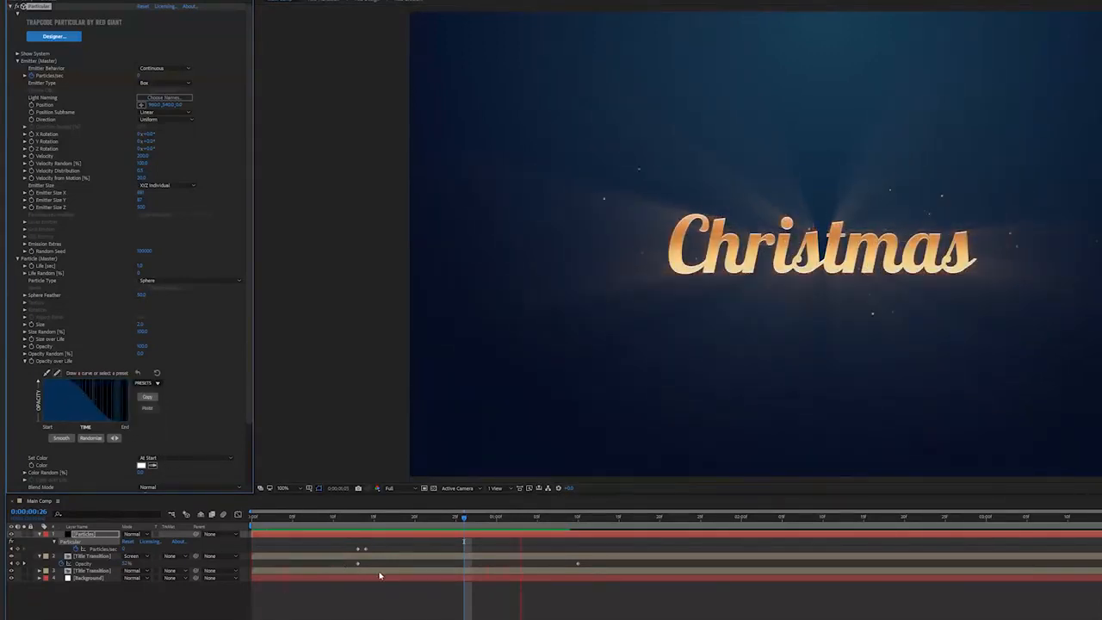
Move the Particles/sec keyframes earlier to about frame 12 and preview.
left_click_drag(430, 517, 322, 553)
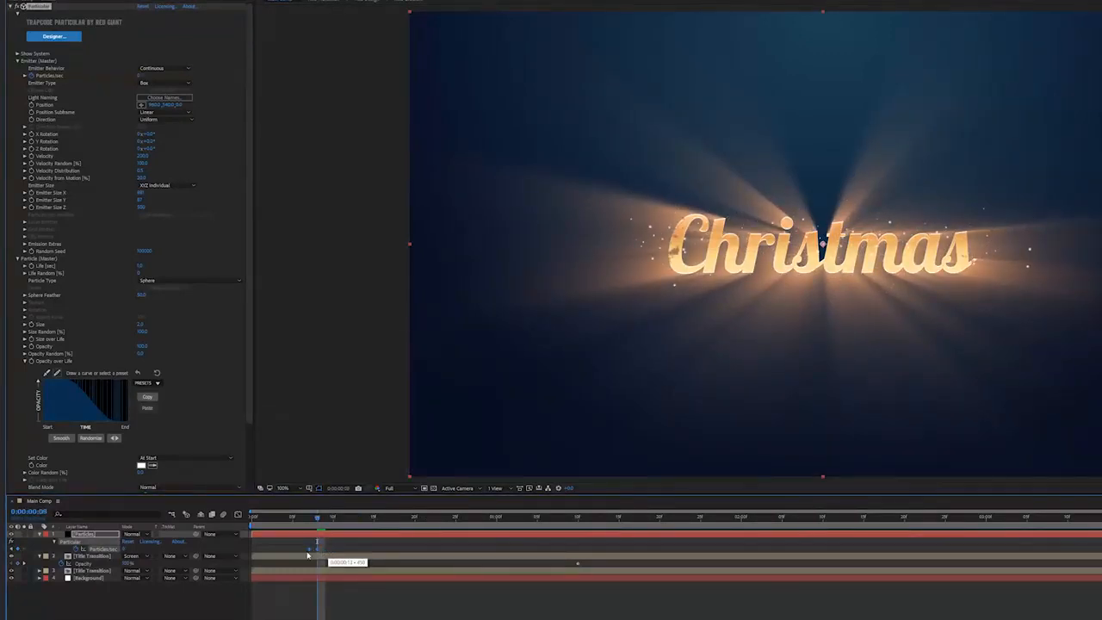
key("space")
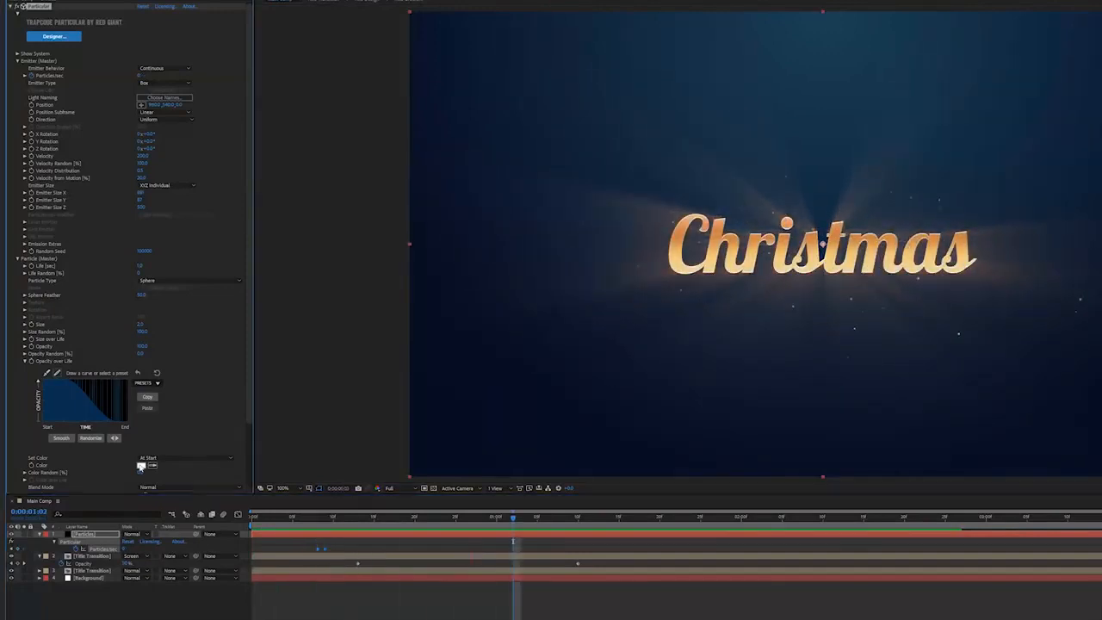
Set the particle Color to a light orange and preview the result.
left_click(141, 465)
left_click_drag(762, 409, 762, 420)
left_click_drag(738, 322, 692, 300)
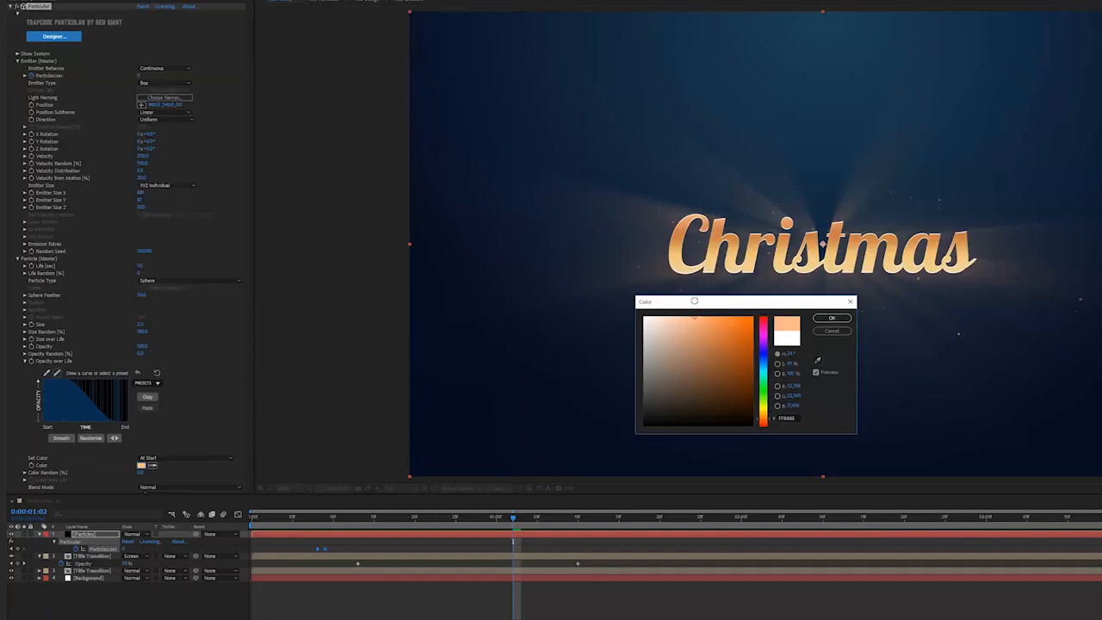
key("Return")
key("space")
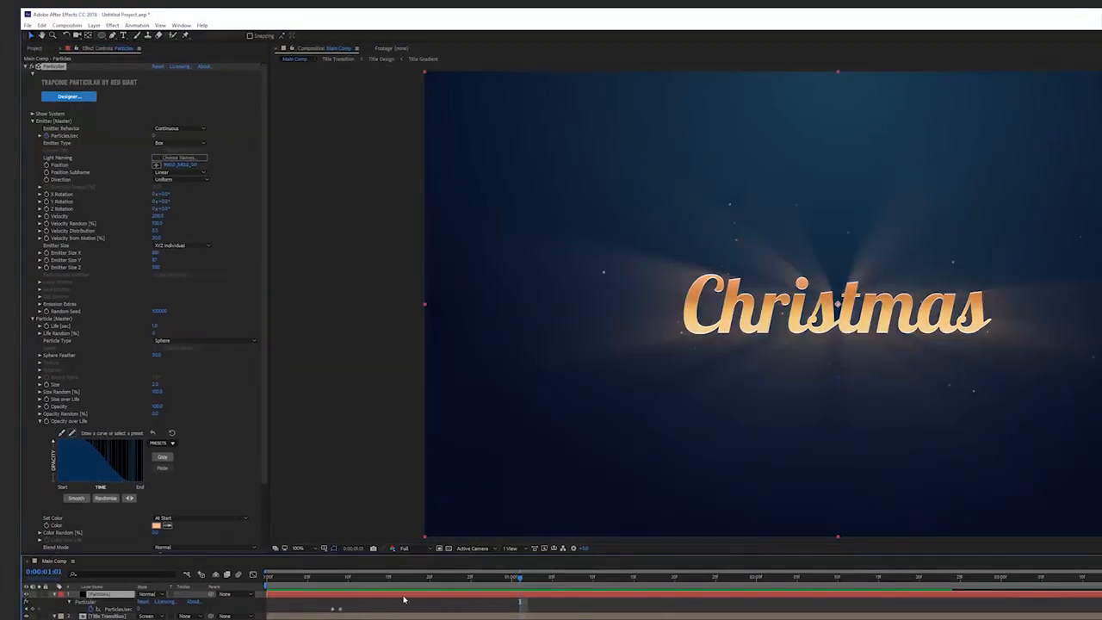
Duplicate the Particles layer.
left_click(404, 600)
left_click(41, 25)
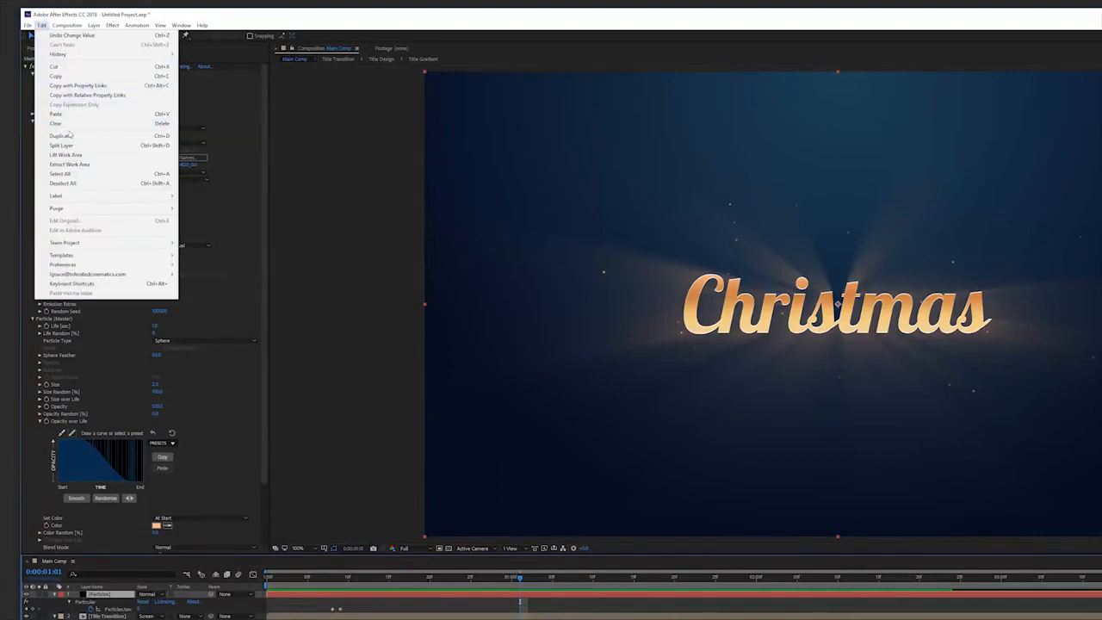
left_click(69, 137)
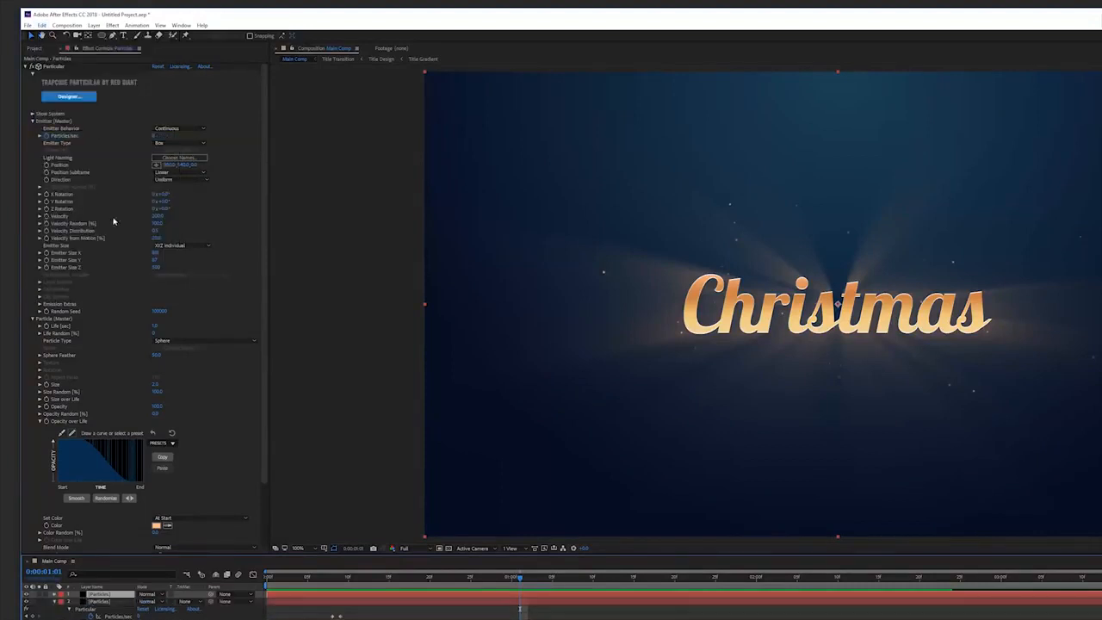
Set the particle Size to 20 and preview the glowing bokeh particles.
left_click(158, 385)
type("20")
key("Return")
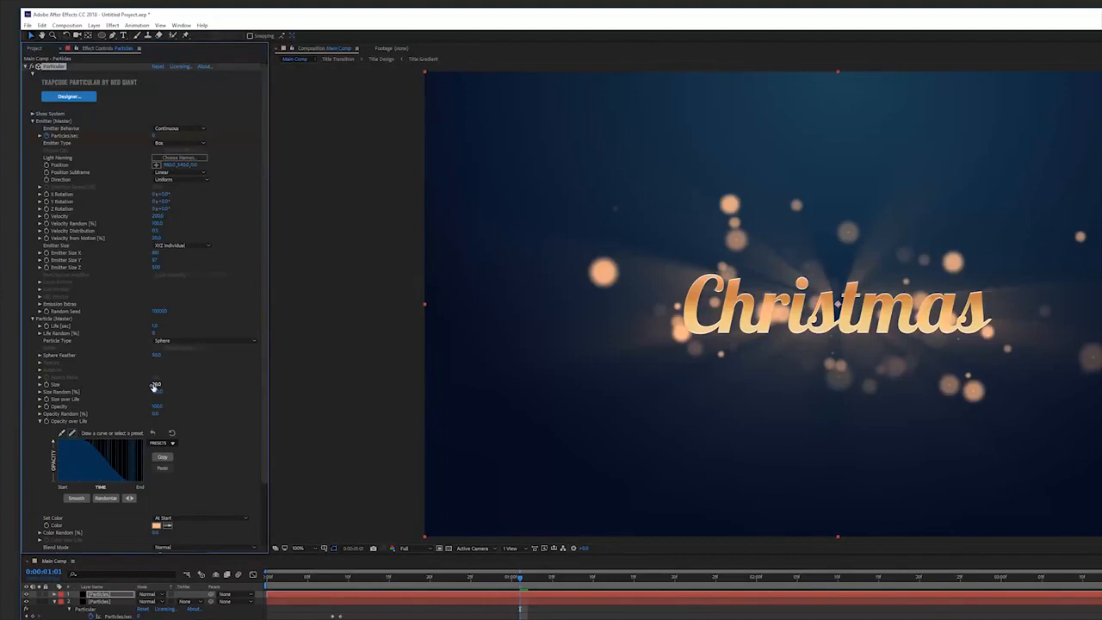
left_click_drag(154, 355, 156, 357)
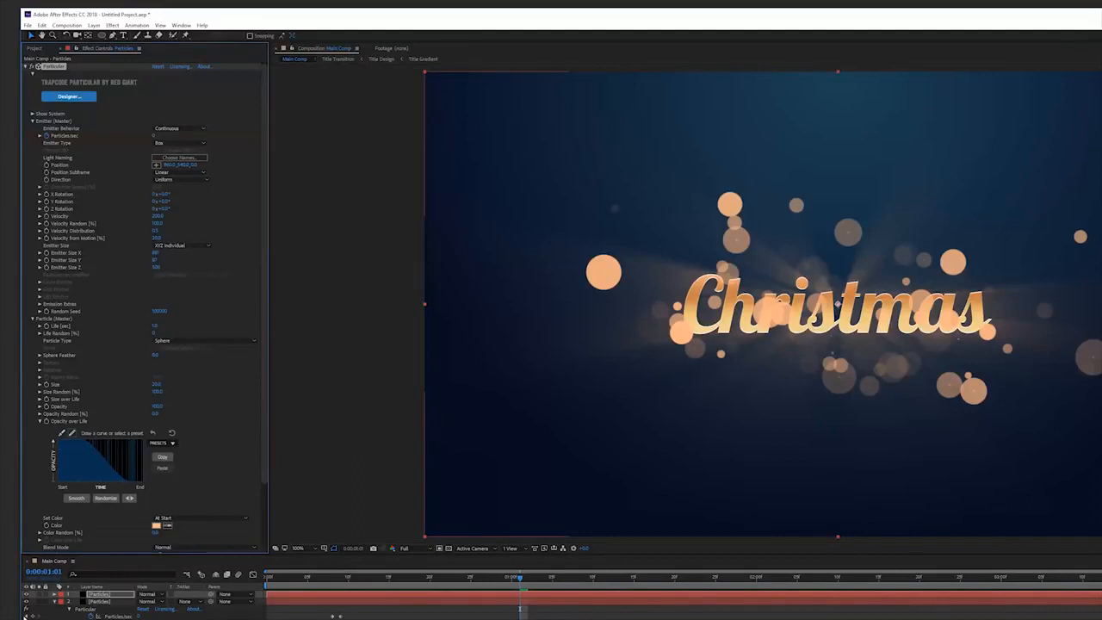
key("space")
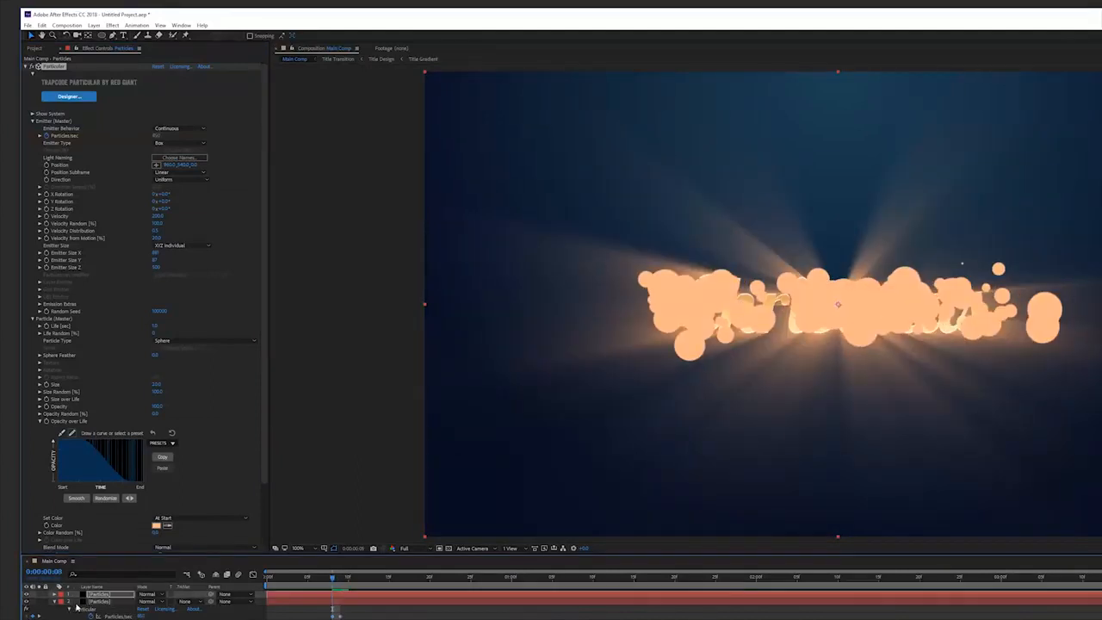
Inspect the duplicated layer's Particles/sec property and preview the animation.
left_click(114, 594)
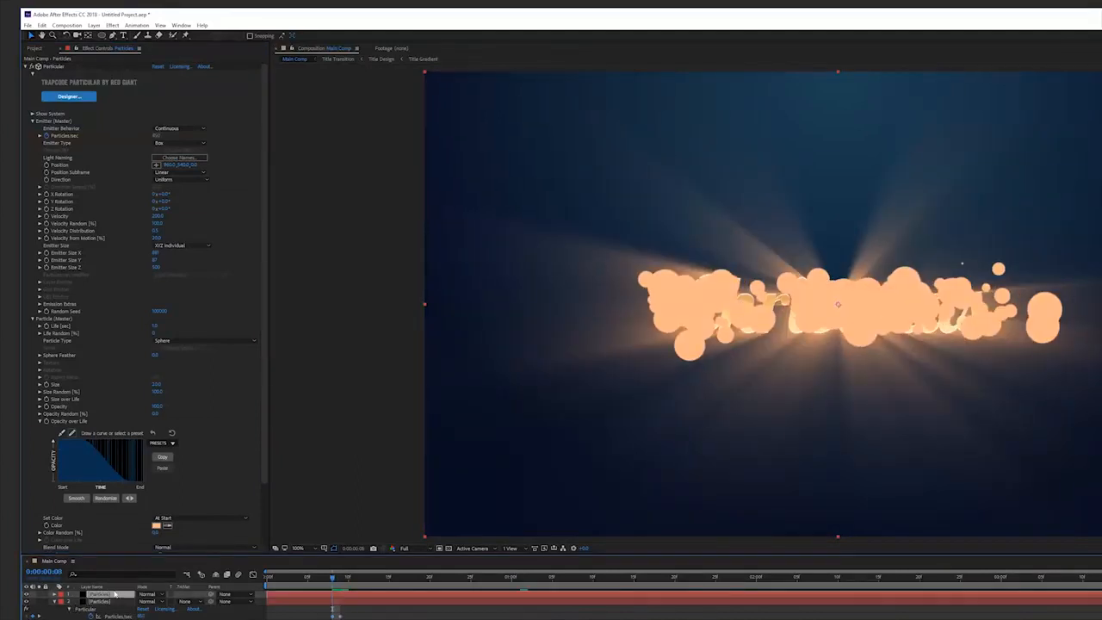
key("e")
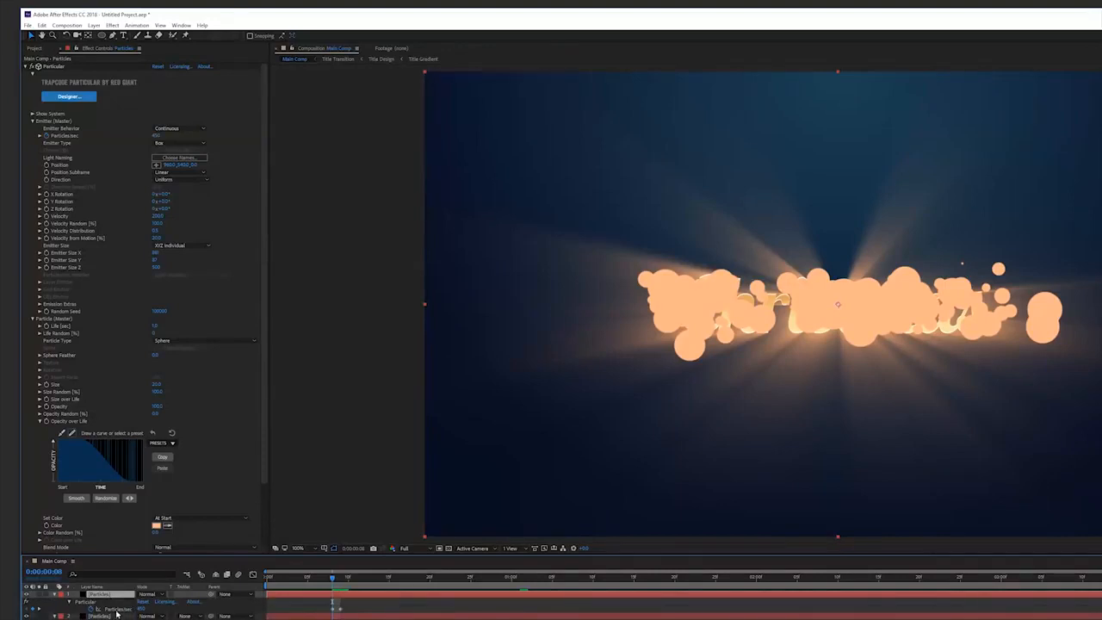
left_click(125, 610)
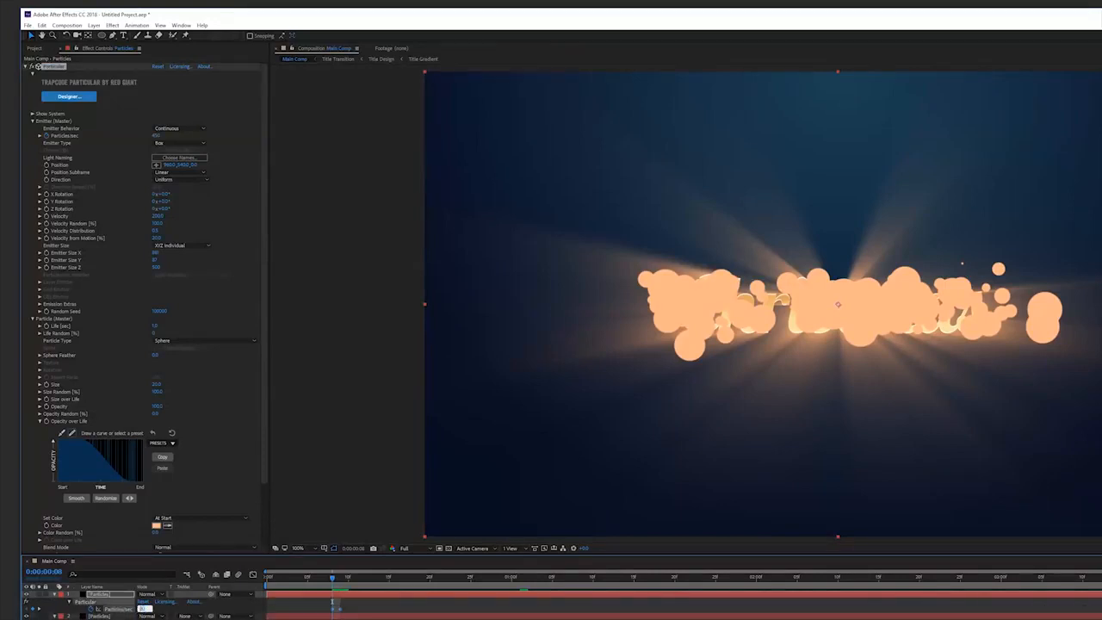
key("Return")
key("space")
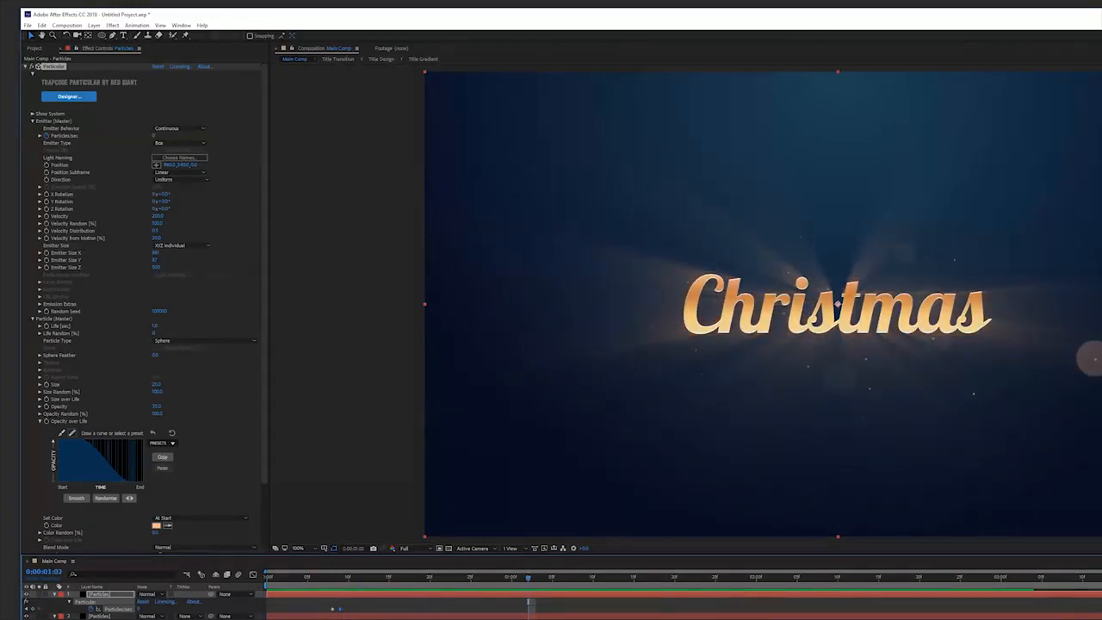
Create a new solid named Particles and apply Trapcode Particular to it.
key("ctrl+y")
type("Particles")
key("Return")
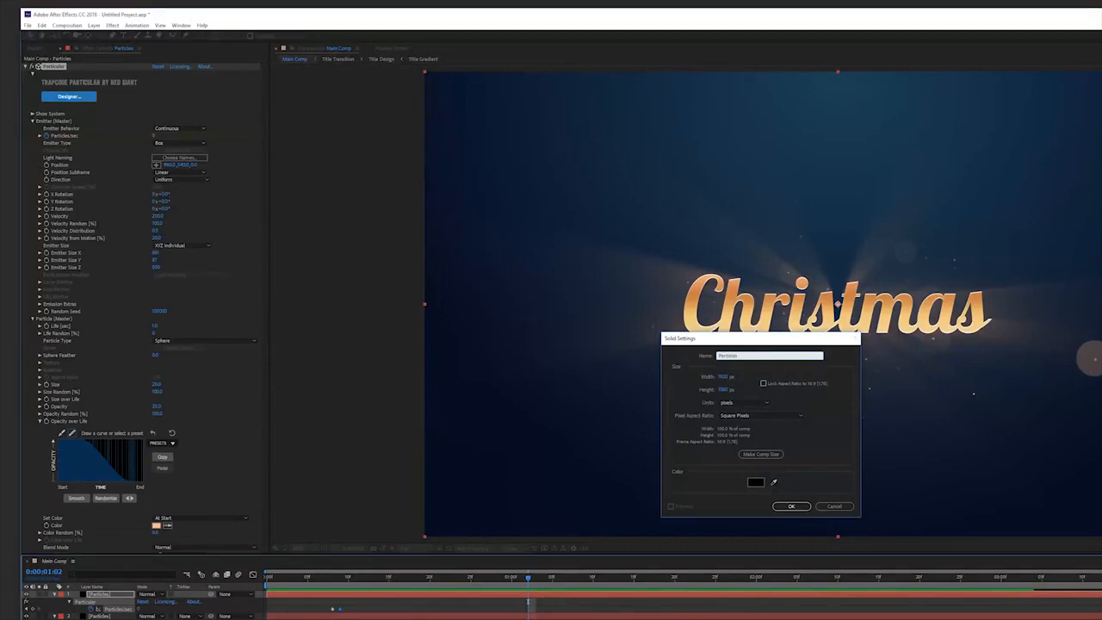
left_click(112, 25)
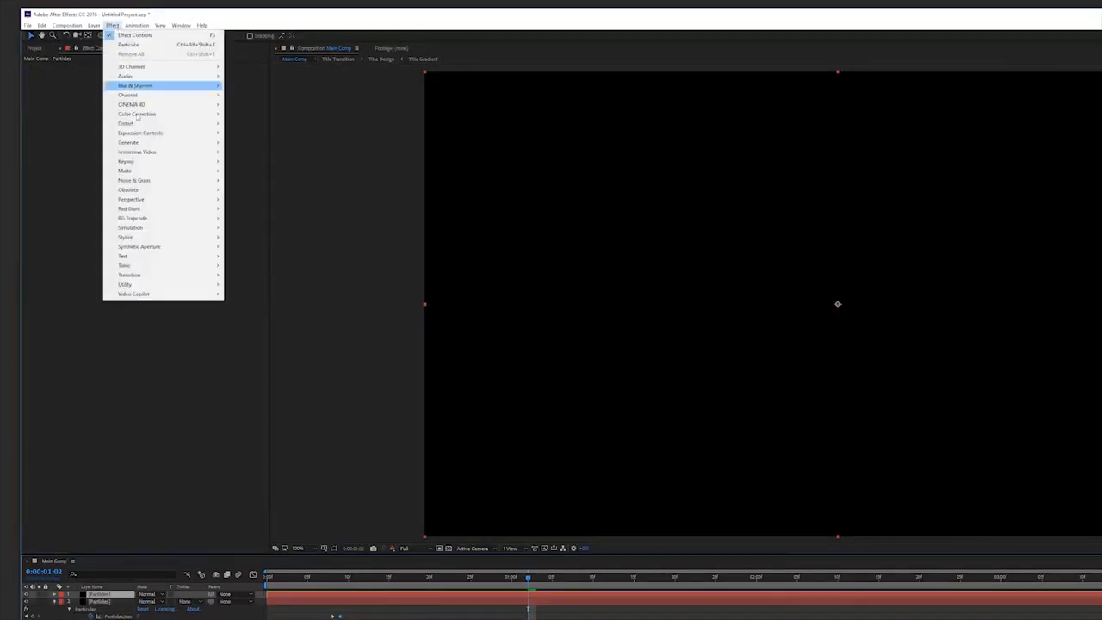
mouse_move(166, 222)
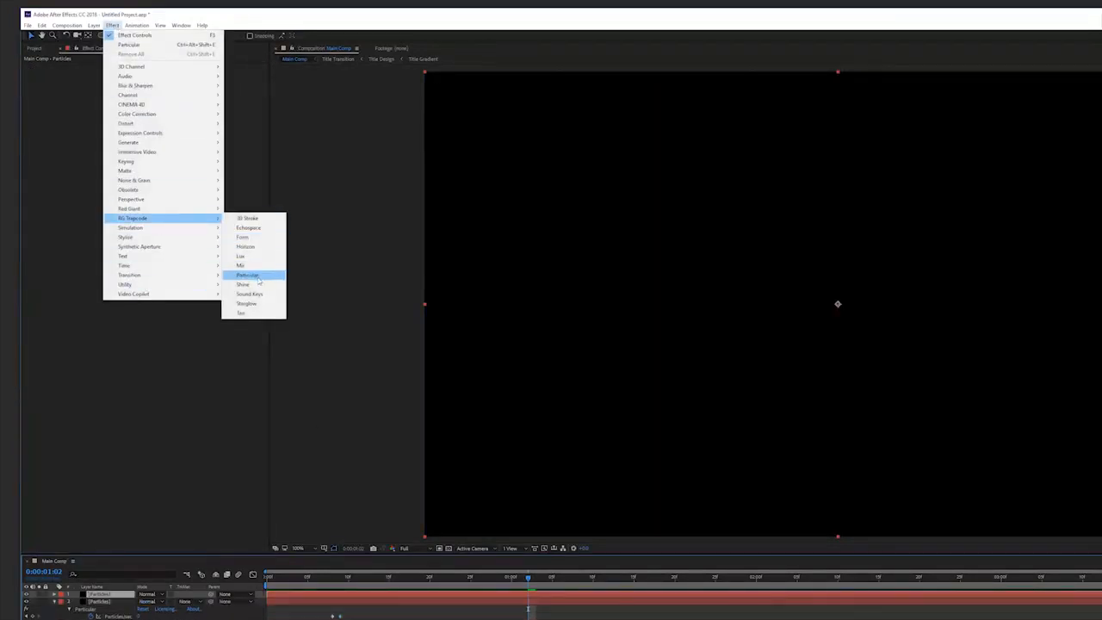
left_click(257, 275)
Change the emitter to a Box type with XYZ individual size and widen Emitter Size X.
left_click(33, 121)
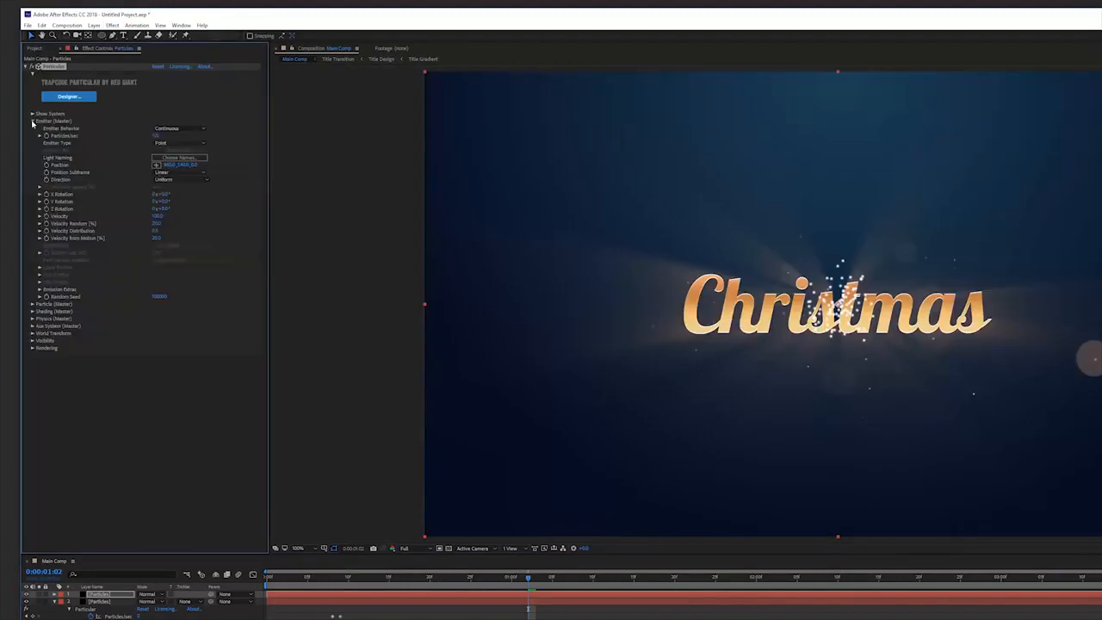
left_click(172, 143)
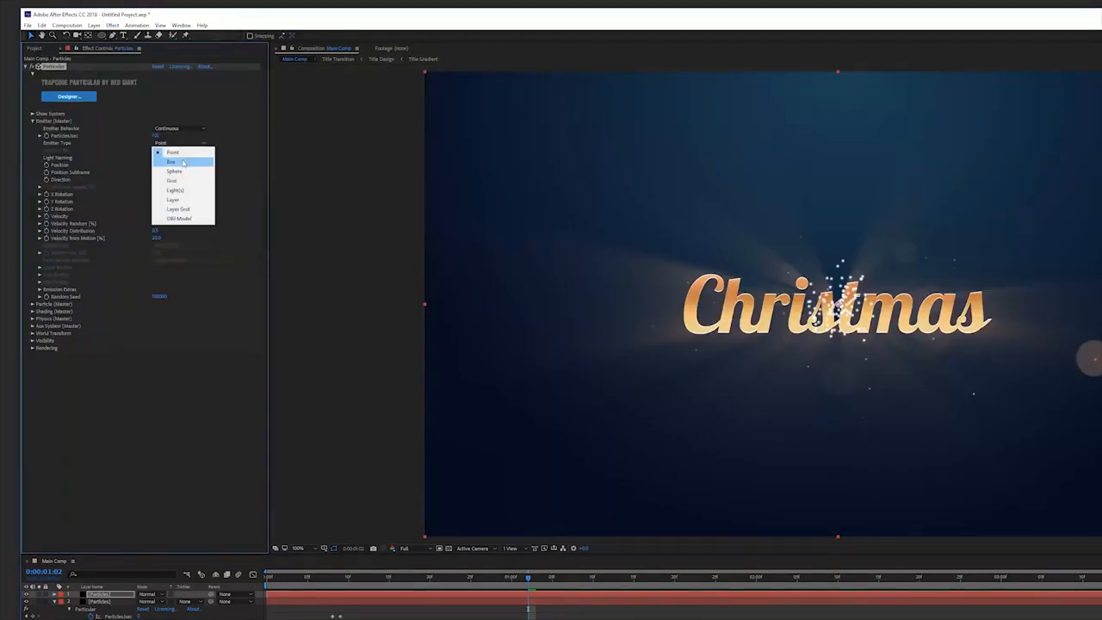
left_click(171, 161)
left_click(177, 244)
left_click(158, 261)
left_click_drag(276, 248, 917, 287)
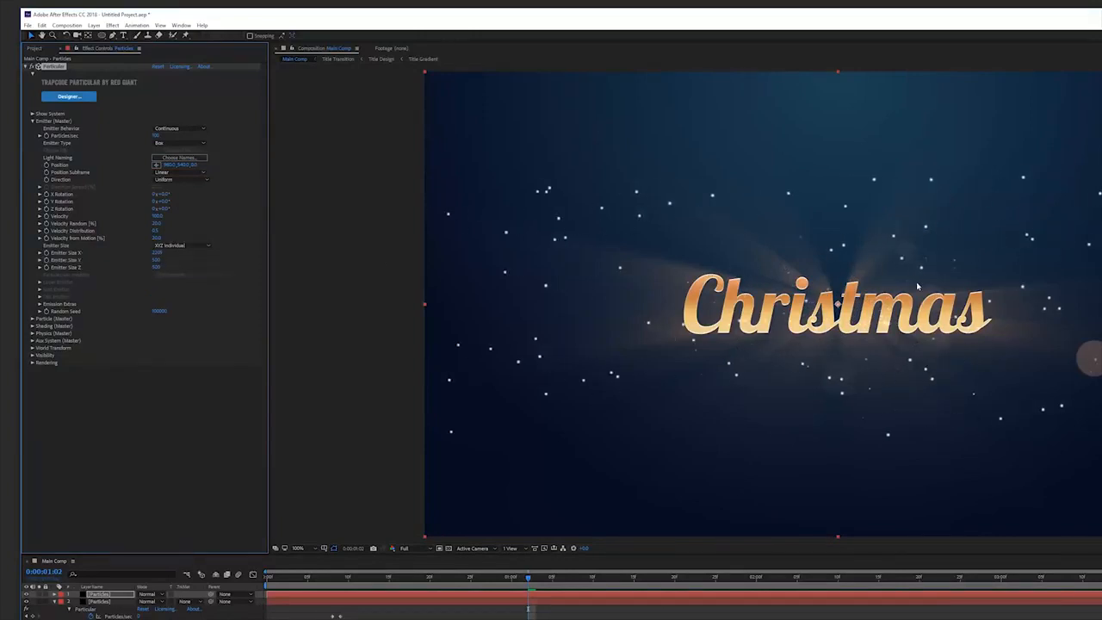
Set Emitter Size Y to 0 and adjust Emitter Size Z.
left_click(156, 260)
type("0")
left_click(155, 267)
key("Return")
left_click(157, 267)
left_click(101, 305)
Expand Physics and set the Gravity value for the falling particles.
left_click(32, 333)
left_click(156, 347)
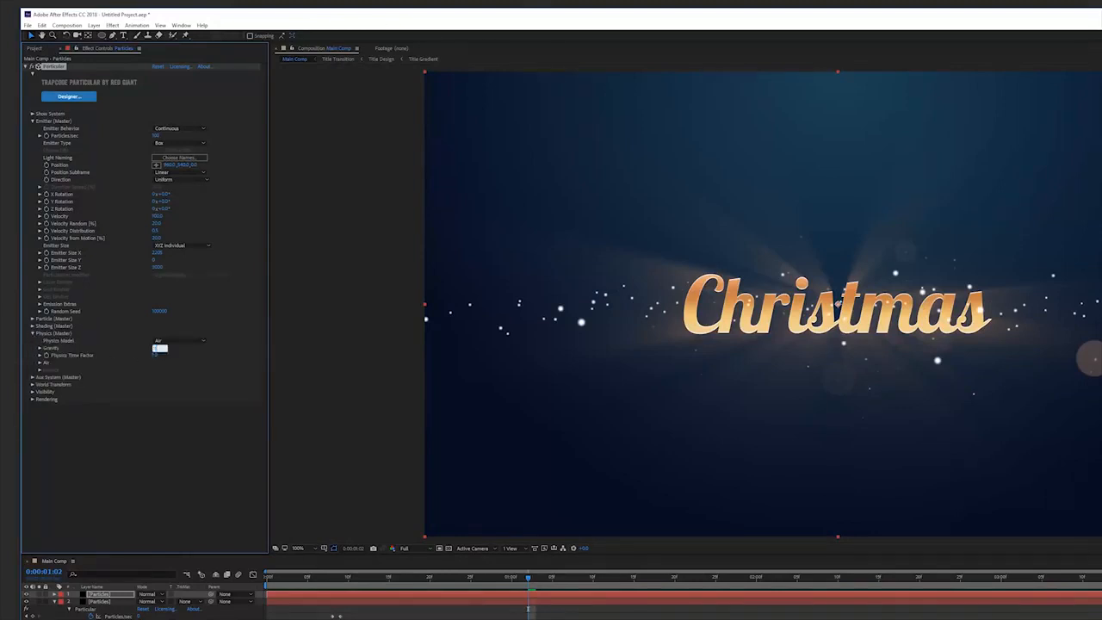
key("Return")
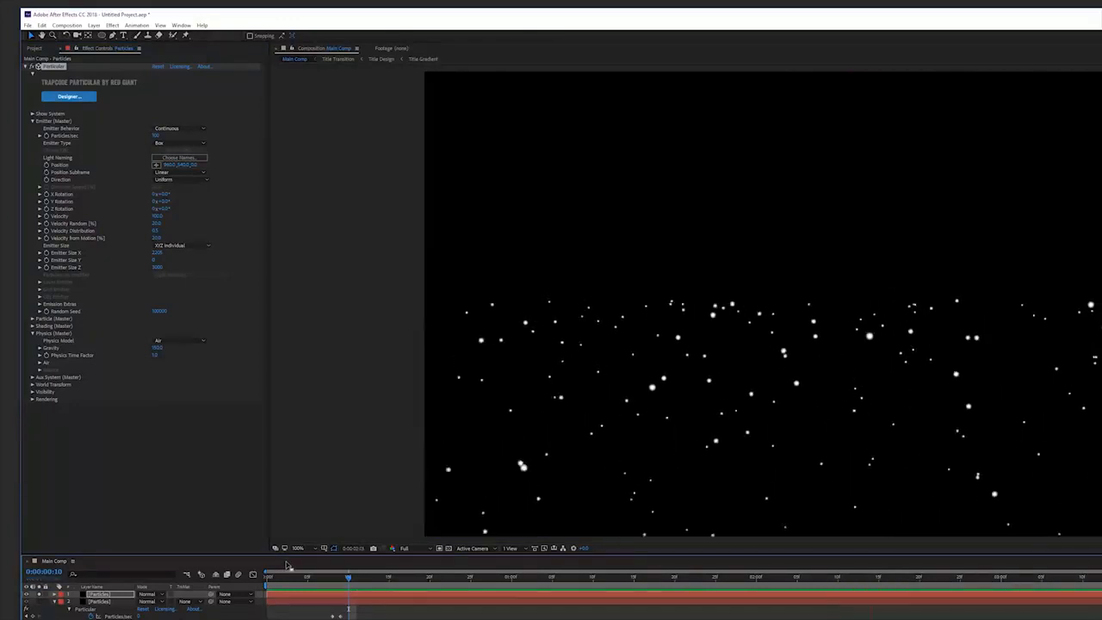
Raise the emitter's Position above the frame and preview the falling particles.
left_click(354, 579)
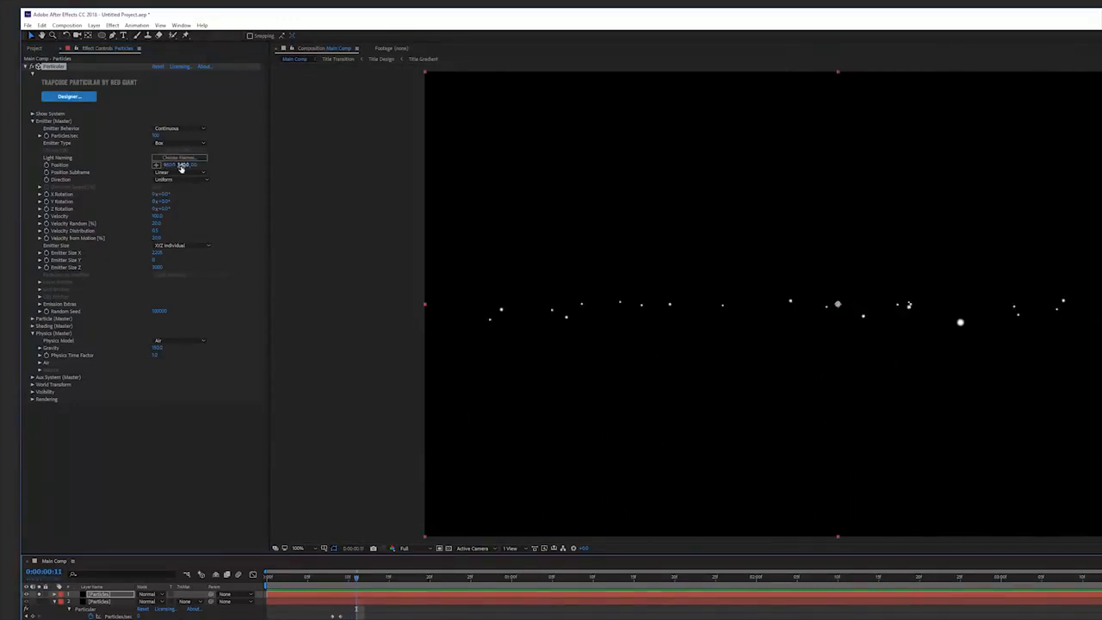
mouse_move(184, 166)
left_mouse_down()
mouse_move(138, 166)
mouse_move(181, 165)
mouse_move(168, 165)
left_mouse_up()
key("space")
Scrub through the timeline to review the falling particles.
left_click(560, 577)
left_click_drag(1101, 594, 413, 605)
left_click_drag(530, 593, 1101, 594)
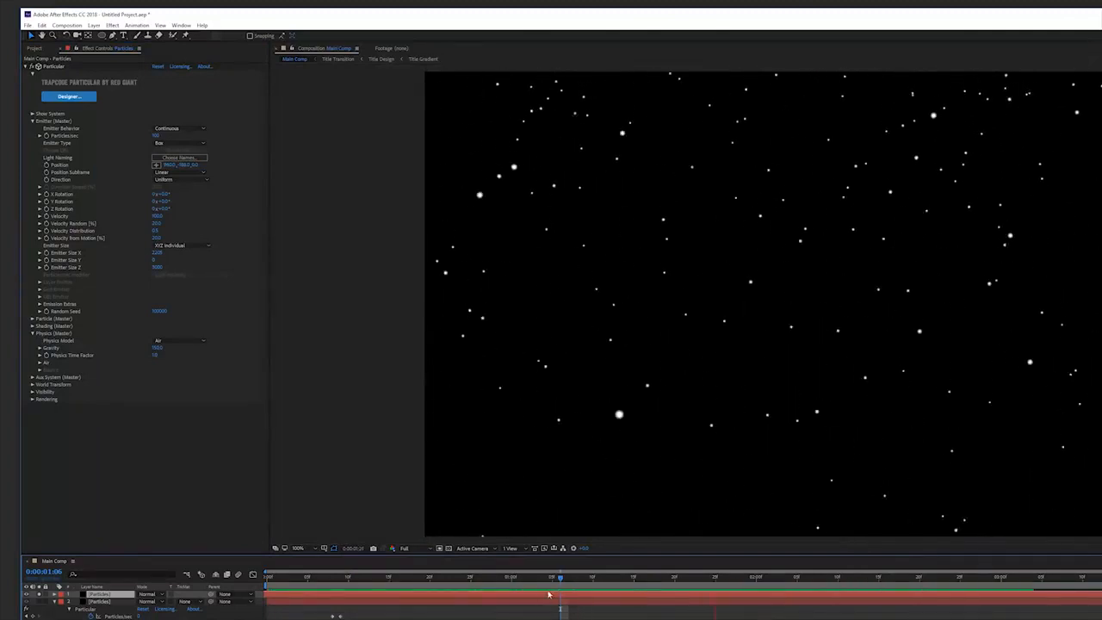
left_click_drag(580, 584, 577, 583)
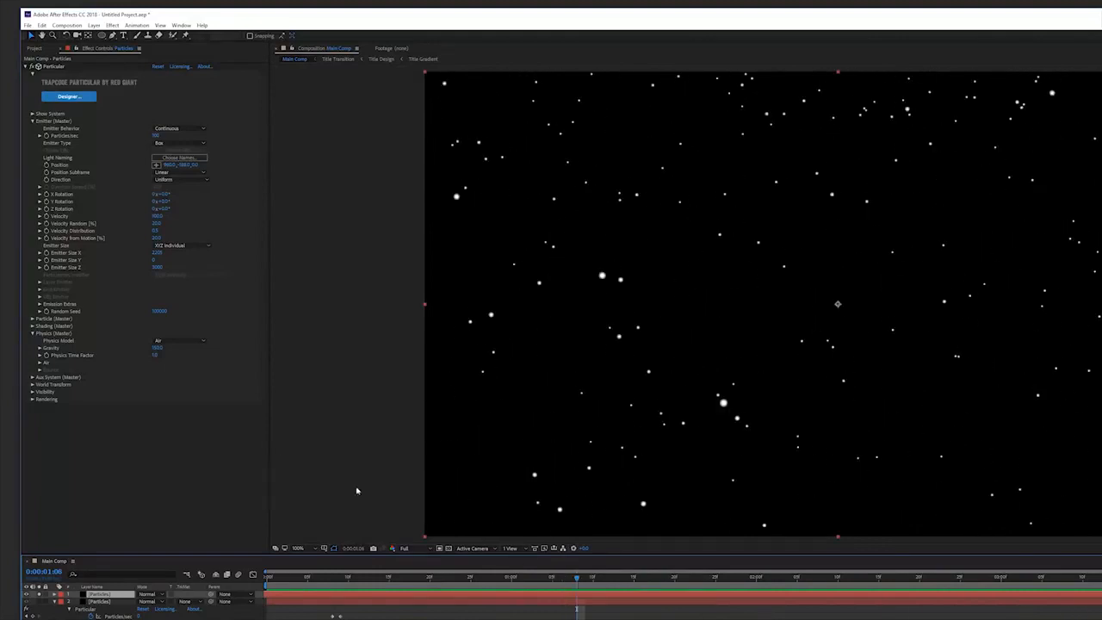
Increase the Turbulence Field's Affect Position under Air physics and preview.
left_click(40, 363)
left_click(47, 443)
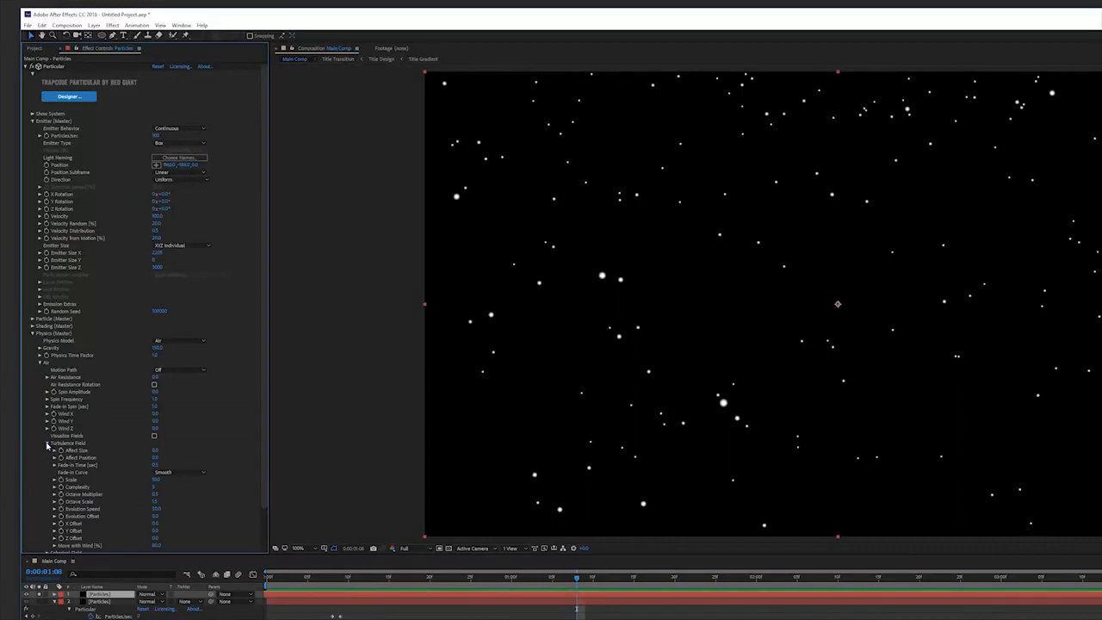
left_click_drag(155, 458, 283, 458)
left_click(158, 457)
key("Return")
key("space")
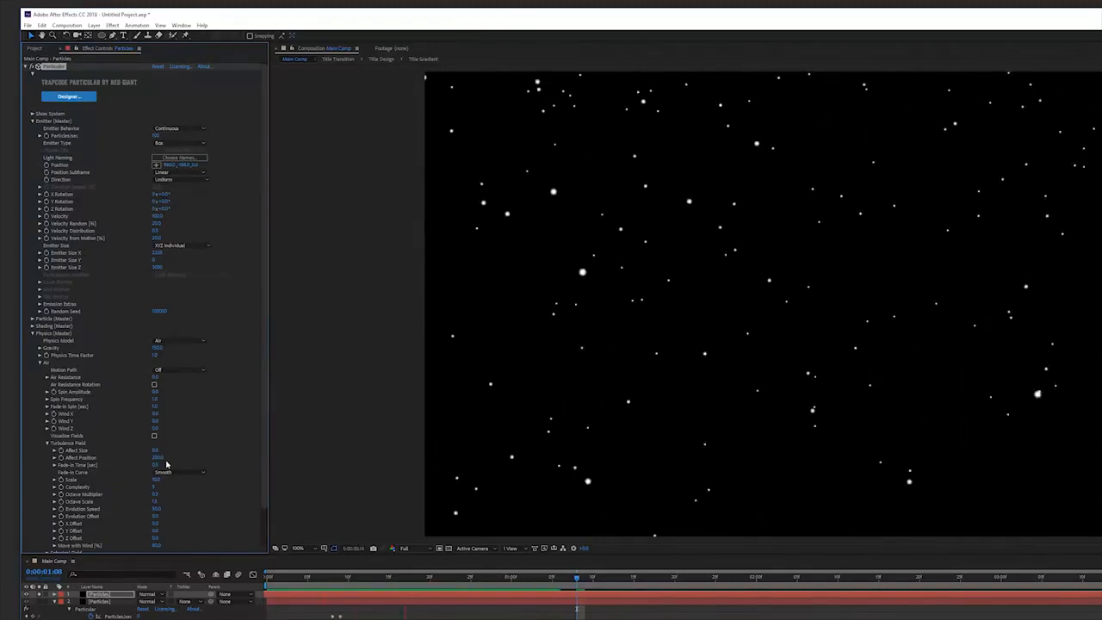
Set the turbulence Scale to 5 and Evolution Speed to 30, then preview.
left_click(159, 480)
type("5")
key("Return")
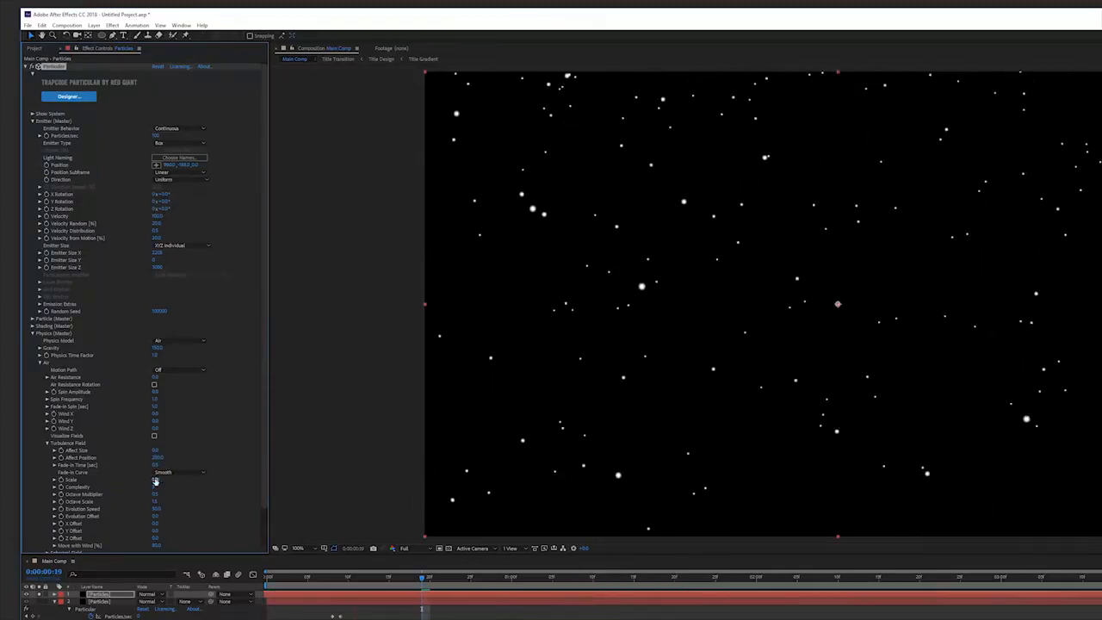
left_click(157, 510)
type("30")
key("Return")
key("space")
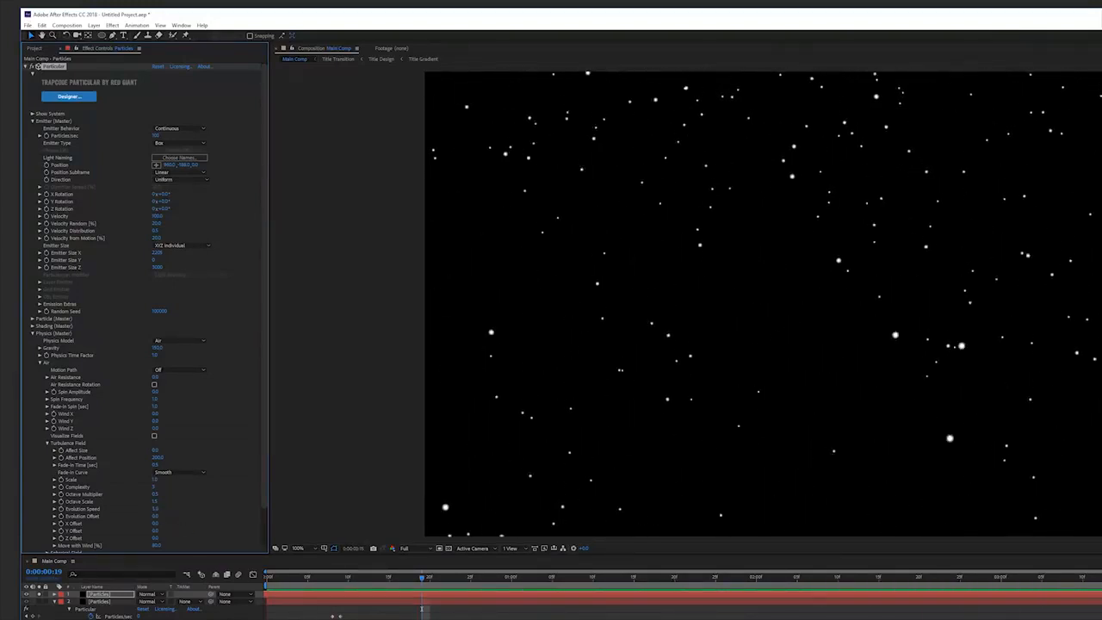
Add negative Wind X and Wind Z values and preview the drifting snow.
key("space")
left_click_drag(155, 428, 91, 437)
left_click(159, 428)
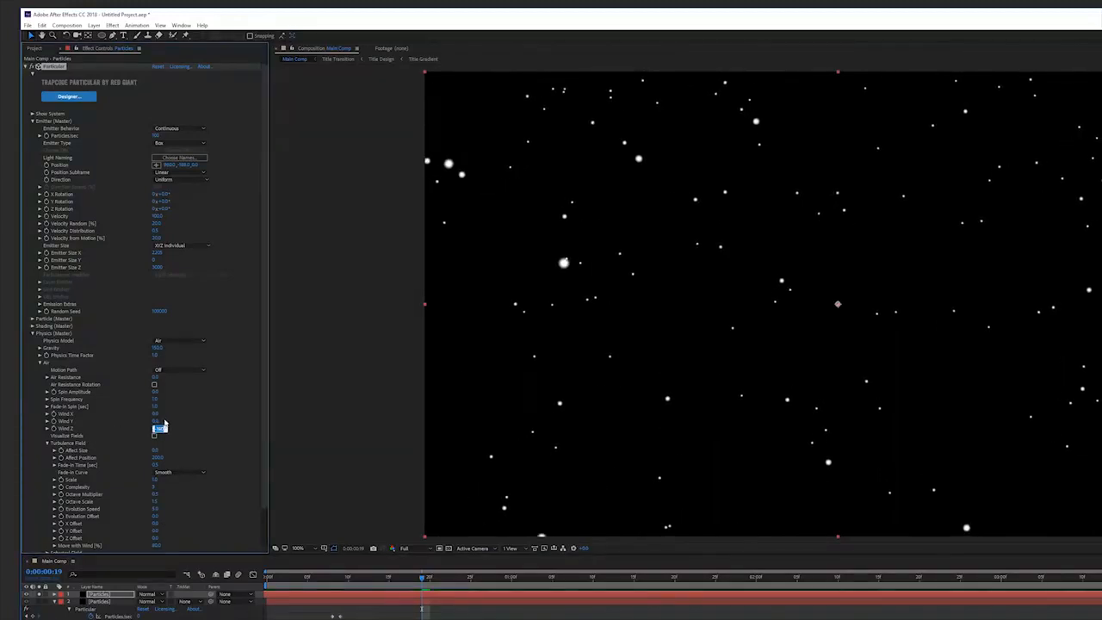
left_click(168, 421)
left_click_drag(155, 416, 136, 422)
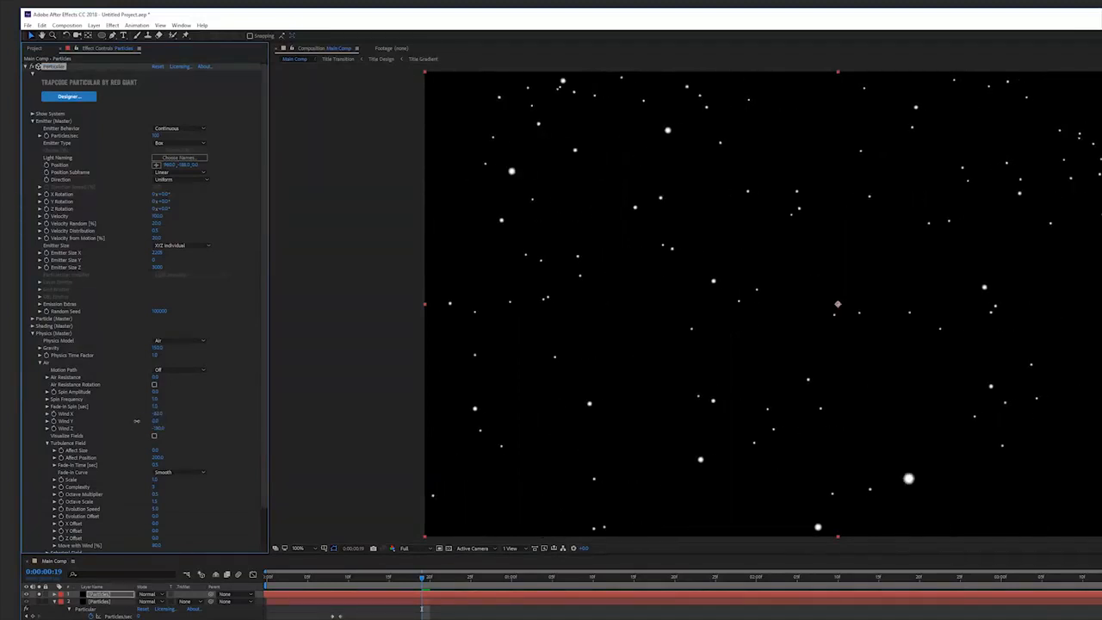
key("space")
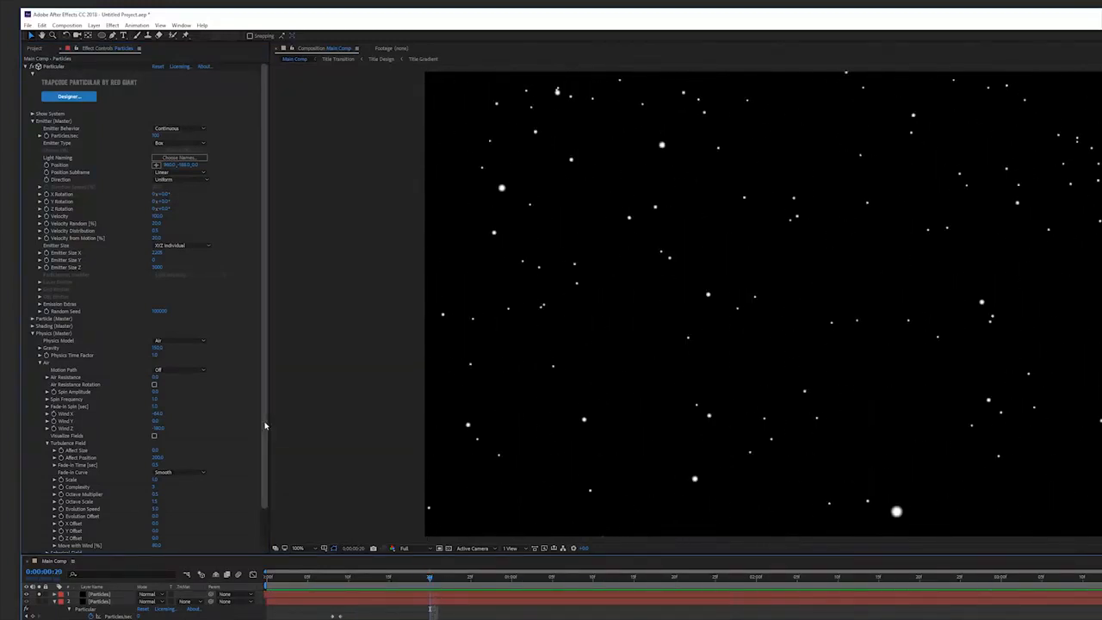
Turn on Motion Blur in Particular's rendering settings and preview.
scroll(236, 532, "down", 2)
left_click(32, 548)
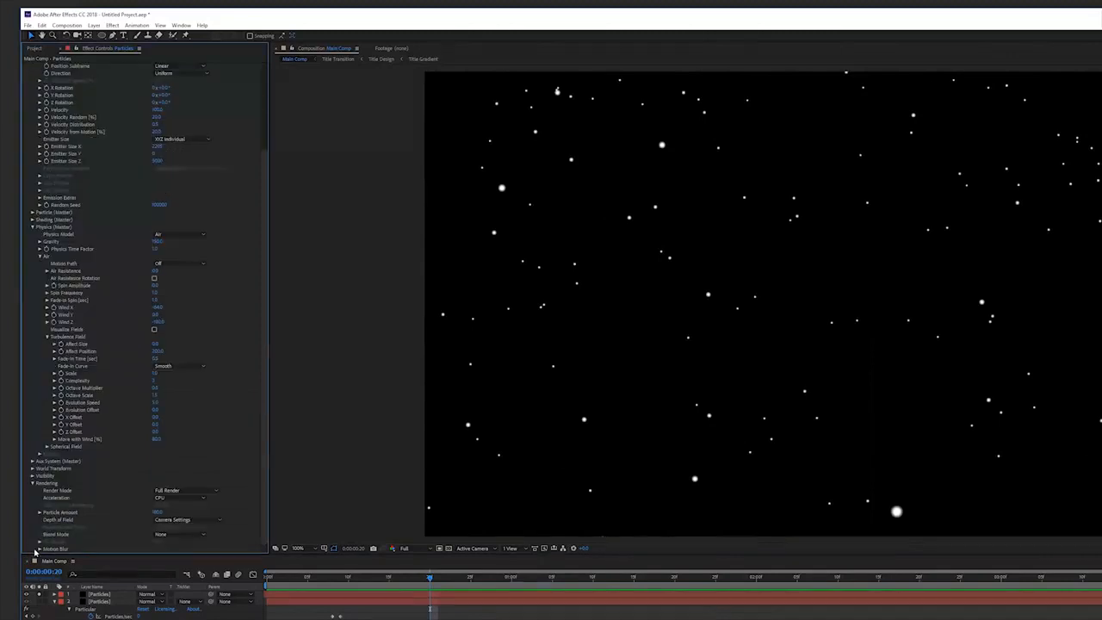
left_click(39, 549)
left_click(172, 498)
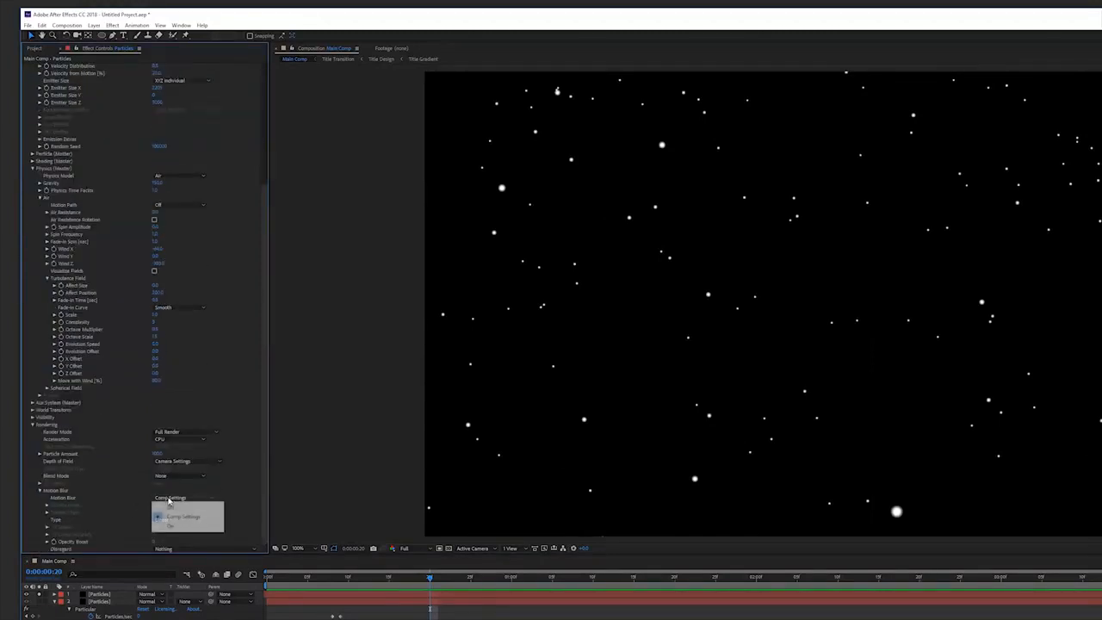
left_click(157, 514)
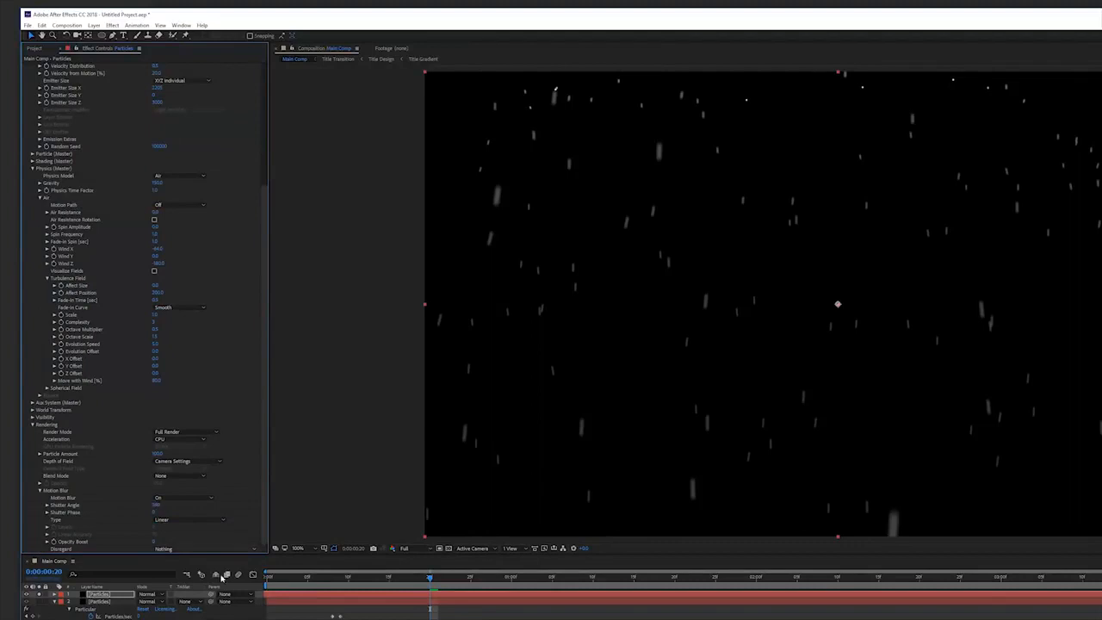
left_click(469, 613)
key("space")
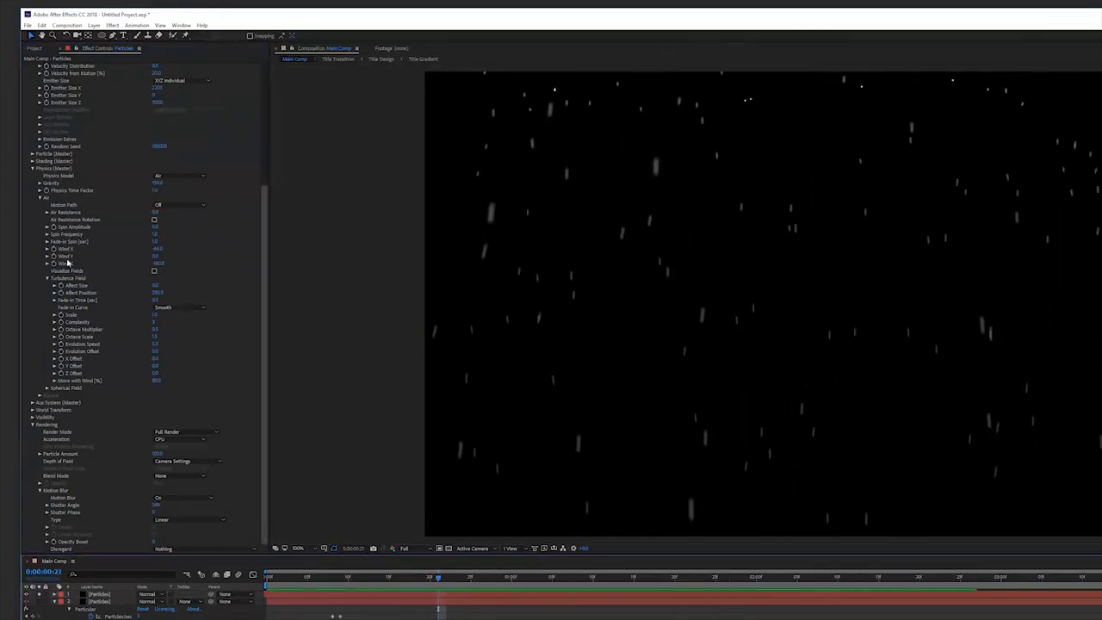
Set the snow particles' Size to 2 and Size Random to 100, then preview.
left_click(33, 154)
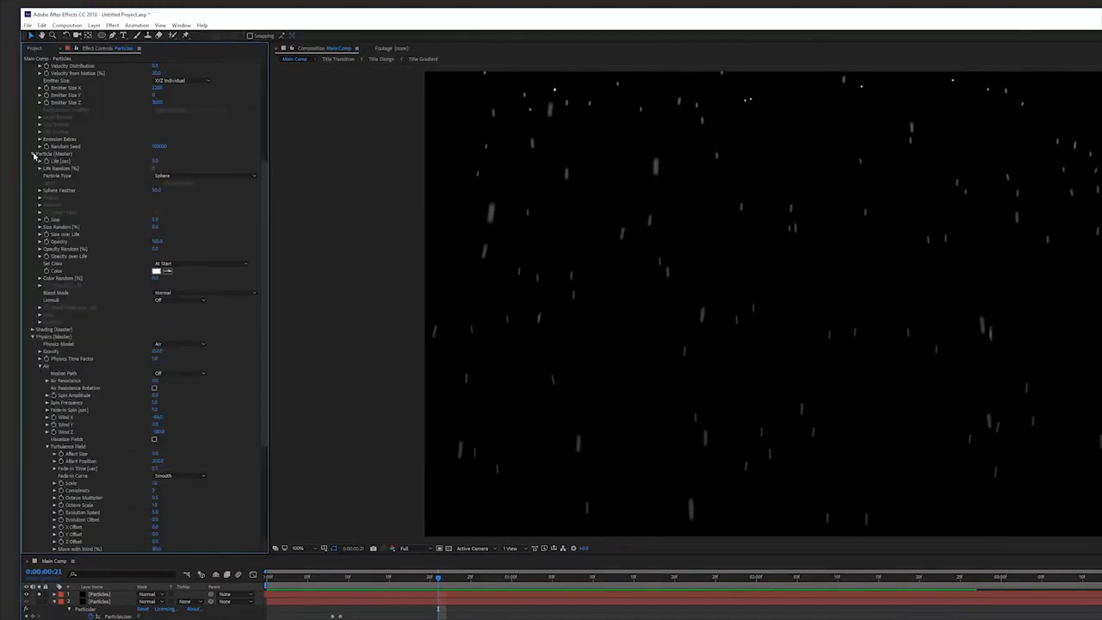
left_click(155, 219)
type("3")
key("Return")
left_click_drag(155, 227, 307, 222)
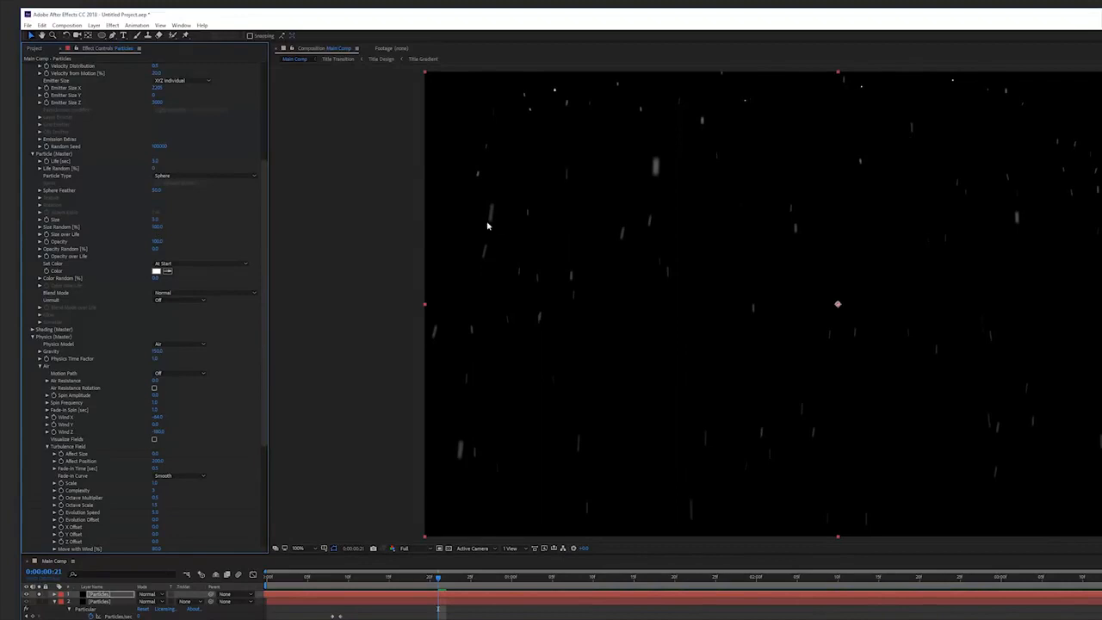
left_click(155, 218)
type("2")
key("Return")
left_click(173, 619)
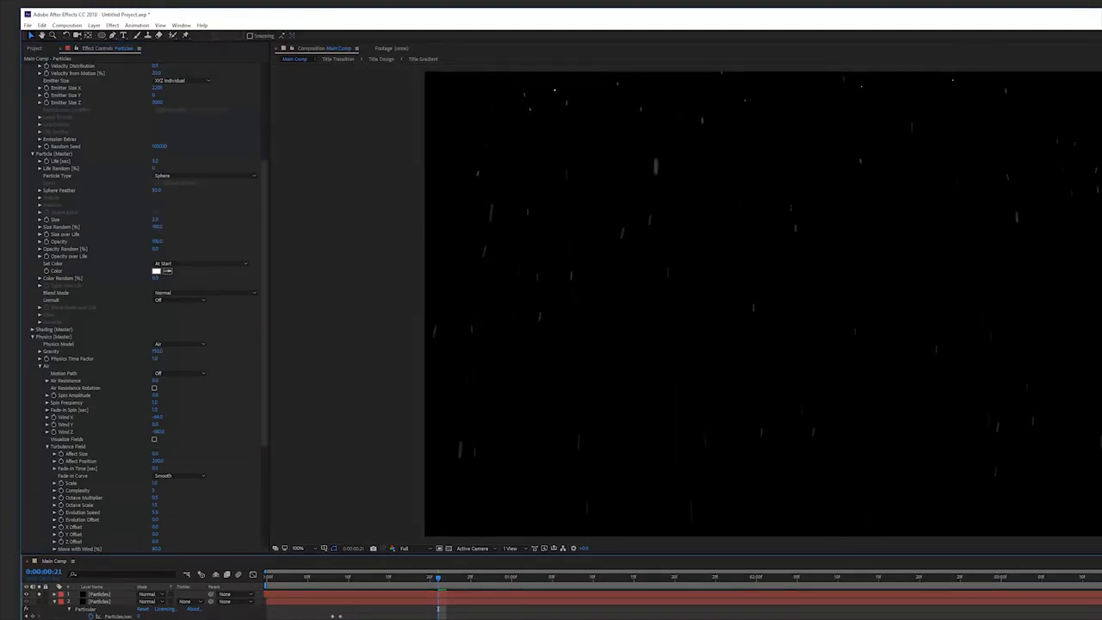
key("space")
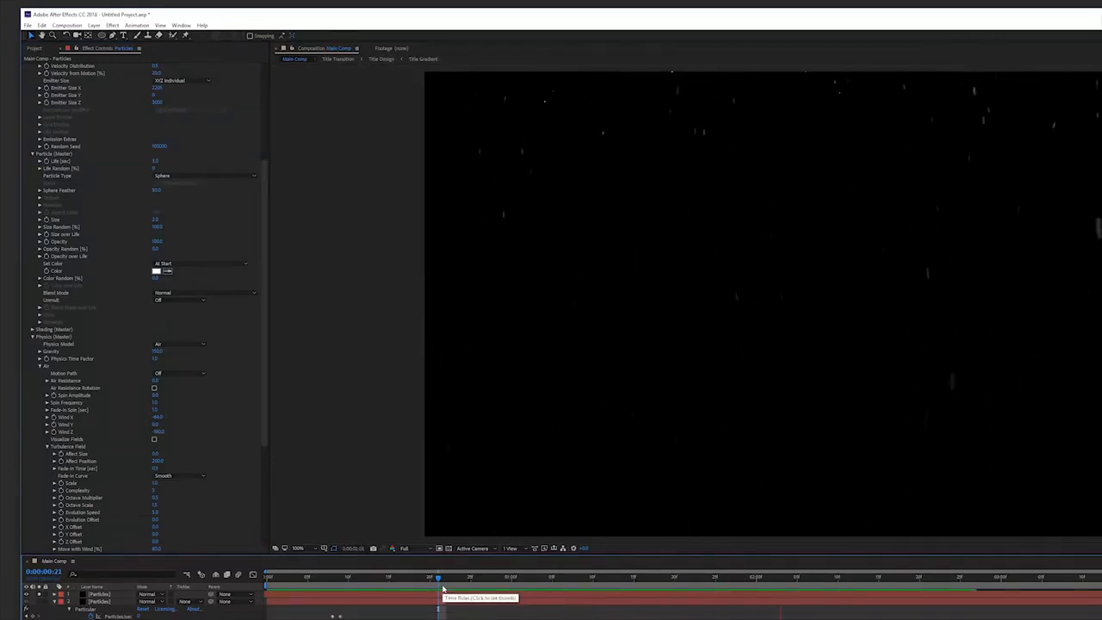
Set the snow particles' colour to orange.
left_click(157, 271)
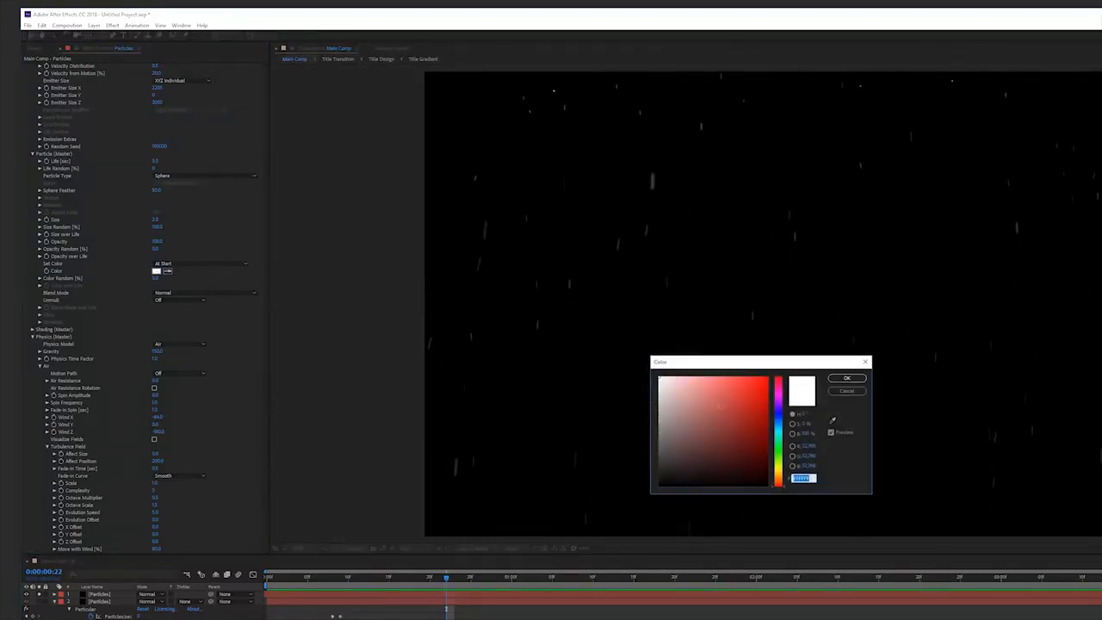
left_click_drag(781, 476, 781, 470)
left_click(746, 435)
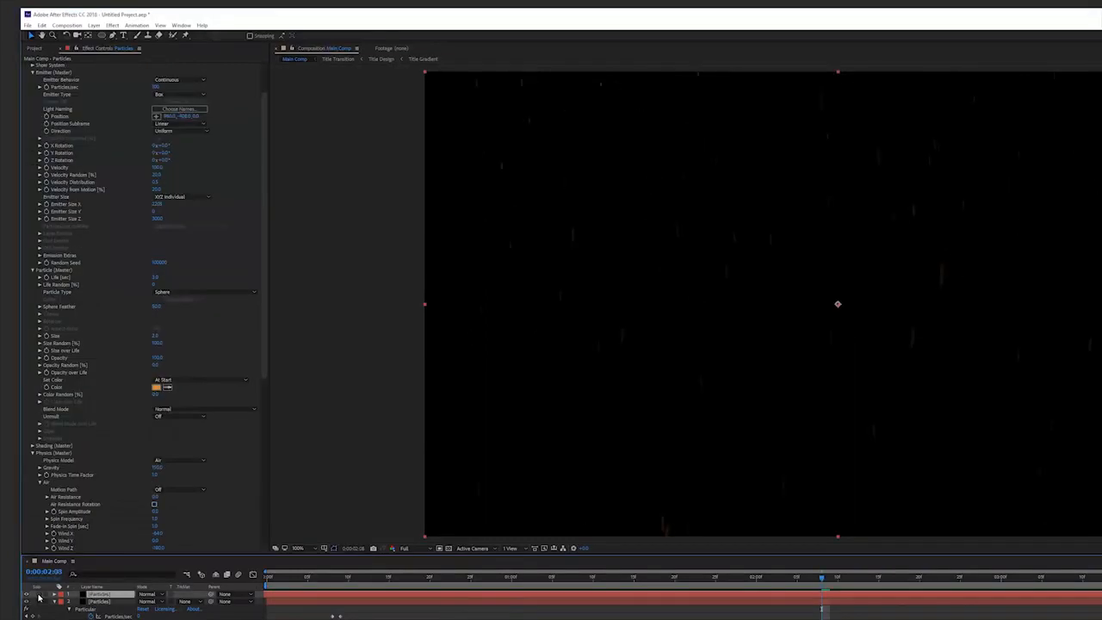
left_click(39, 598)
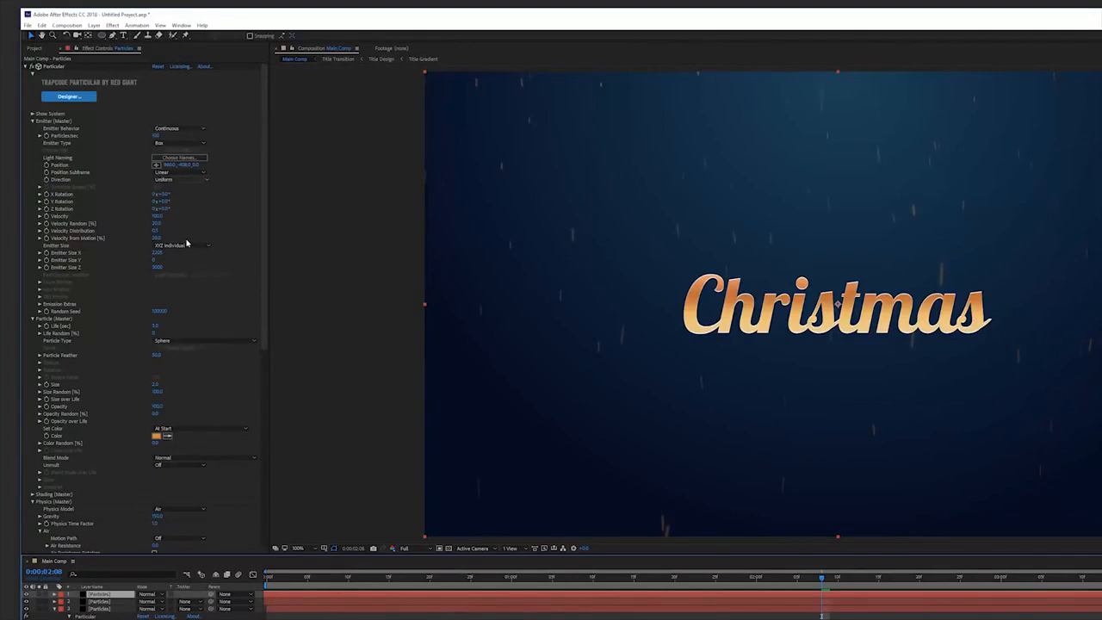
Change the Particle Type to Textured Polygon Fill and load the Snowflake image as the sprite.
left_click(176, 341)
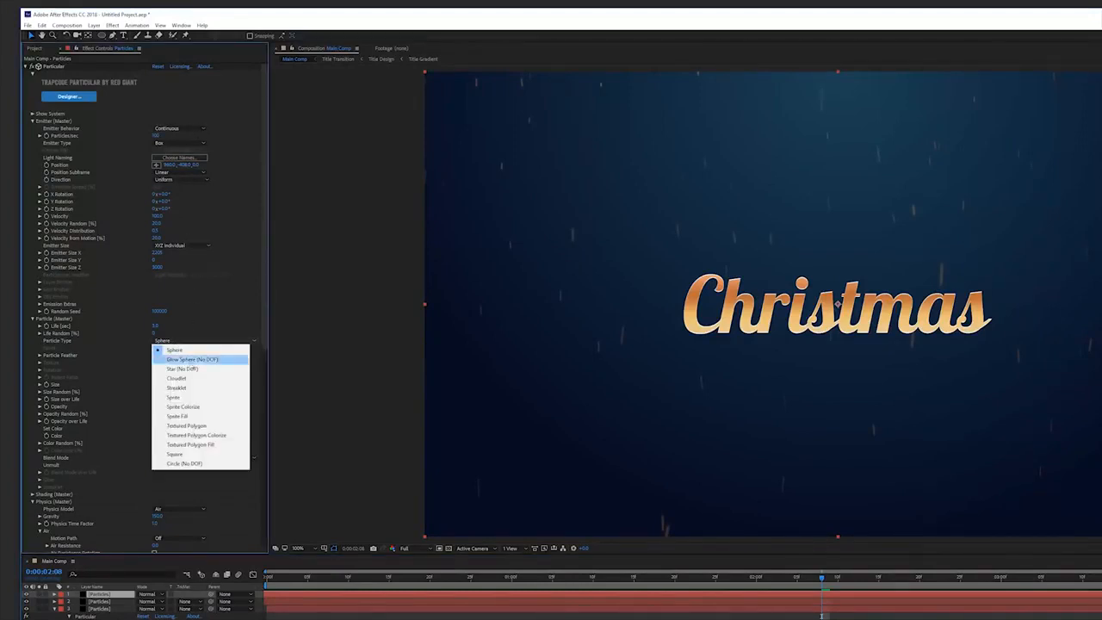
left_click(198, 445)
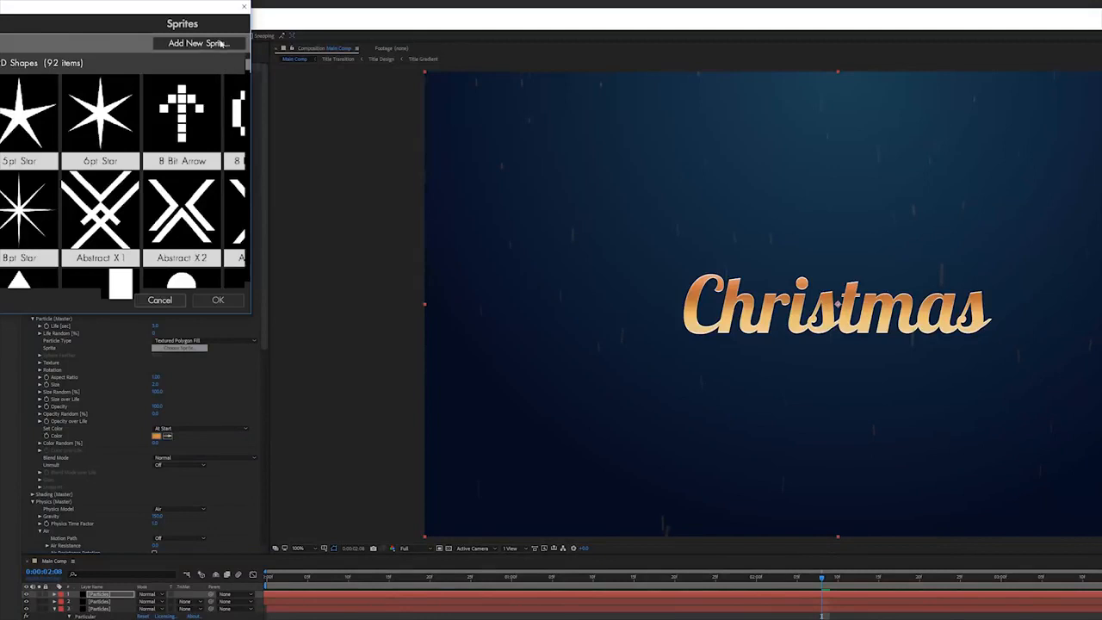
left_click(217, 42)
left_click(157, 110)
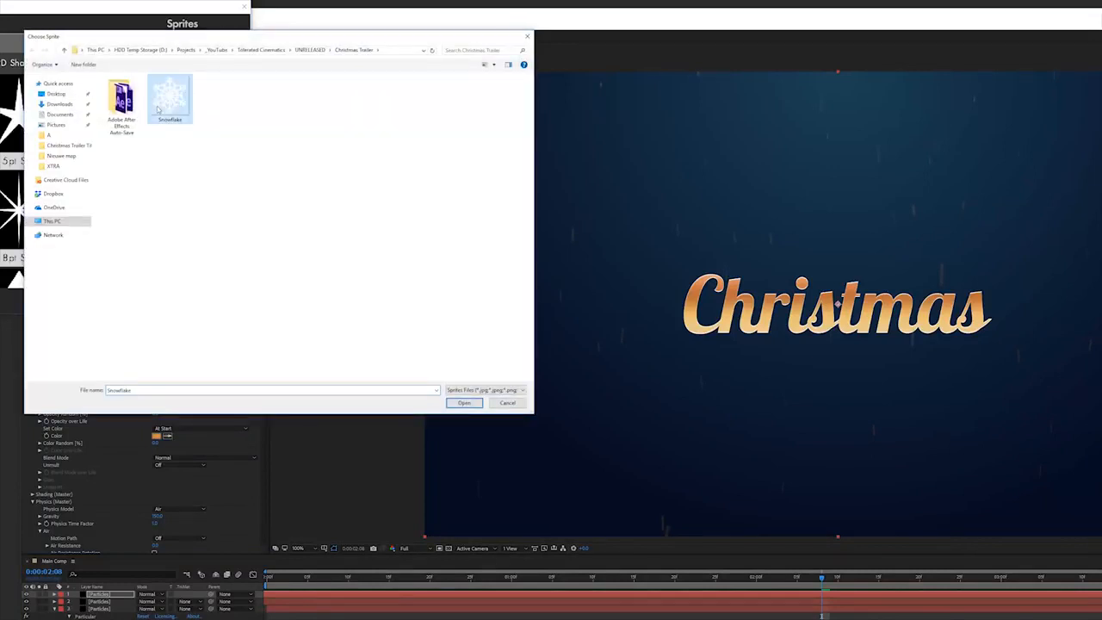
left_click(464, 403)
left_click(229, 304)
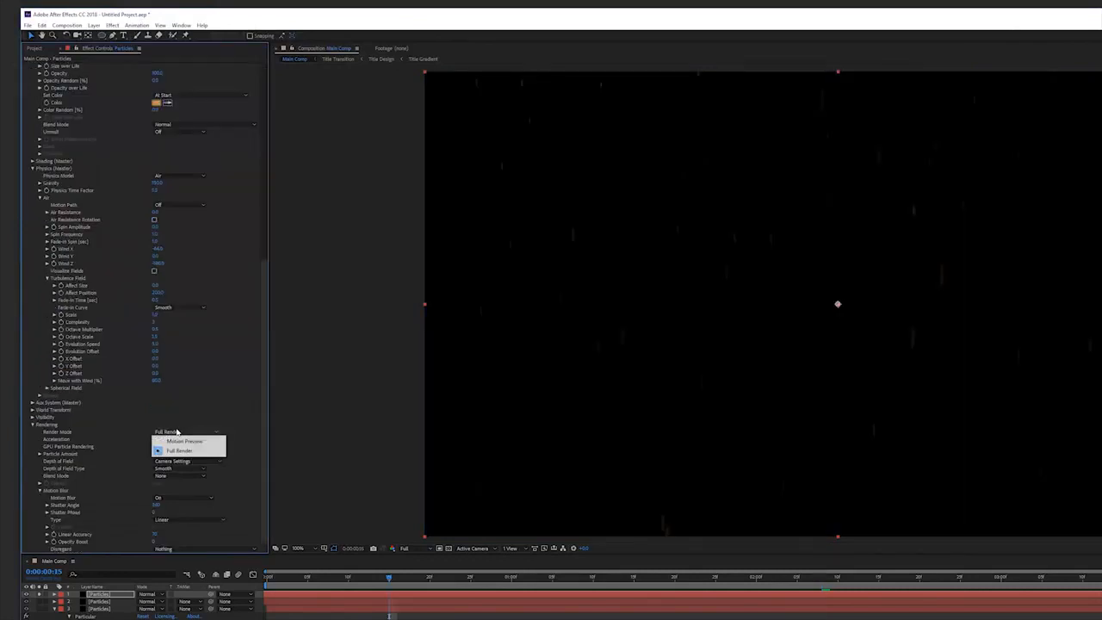
Turn Motion Blur off in Particular's rendering settings.
left_click(16, 493)
left_click(181, 498)
left_click(170, 508)
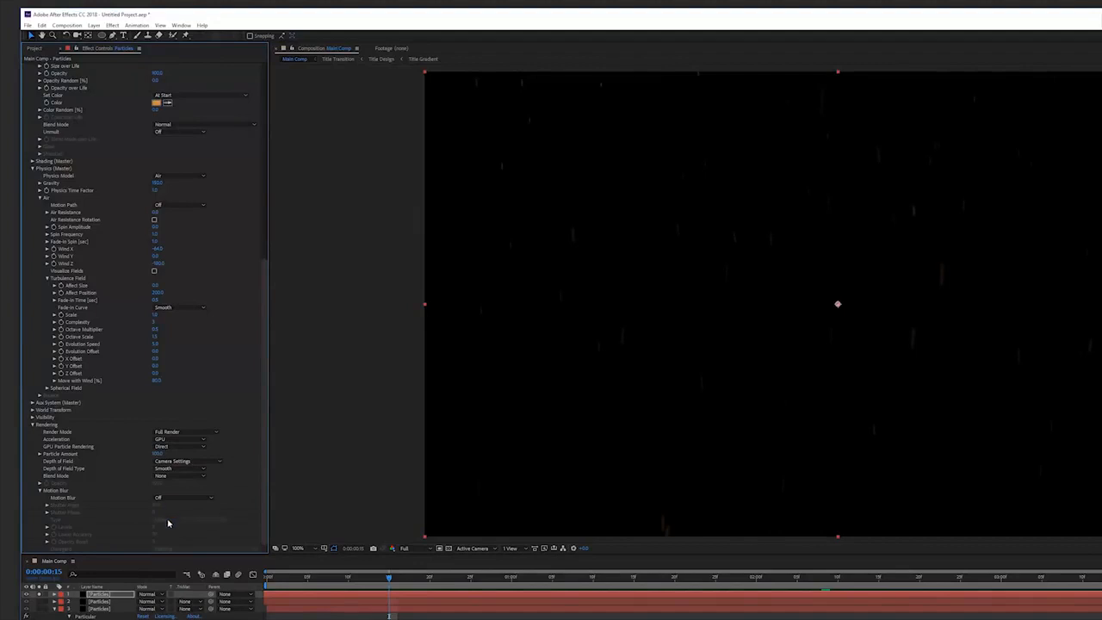
Open the particle Rotation settings and set Random Rotation to 300.
scroll(112, 404, "up", 10)
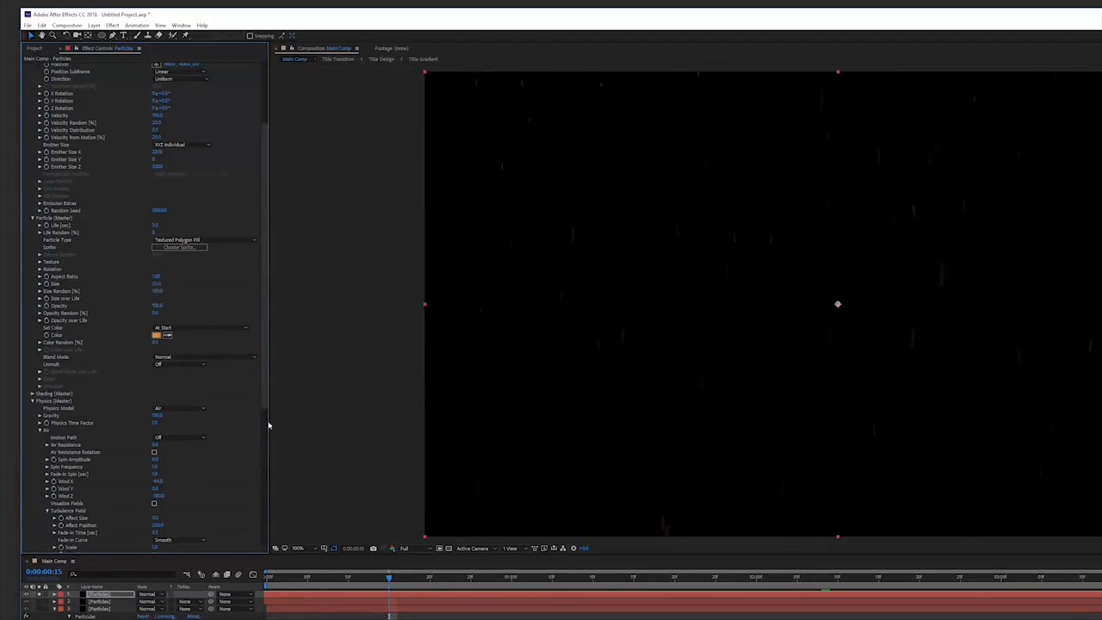
left_click(40, 268)
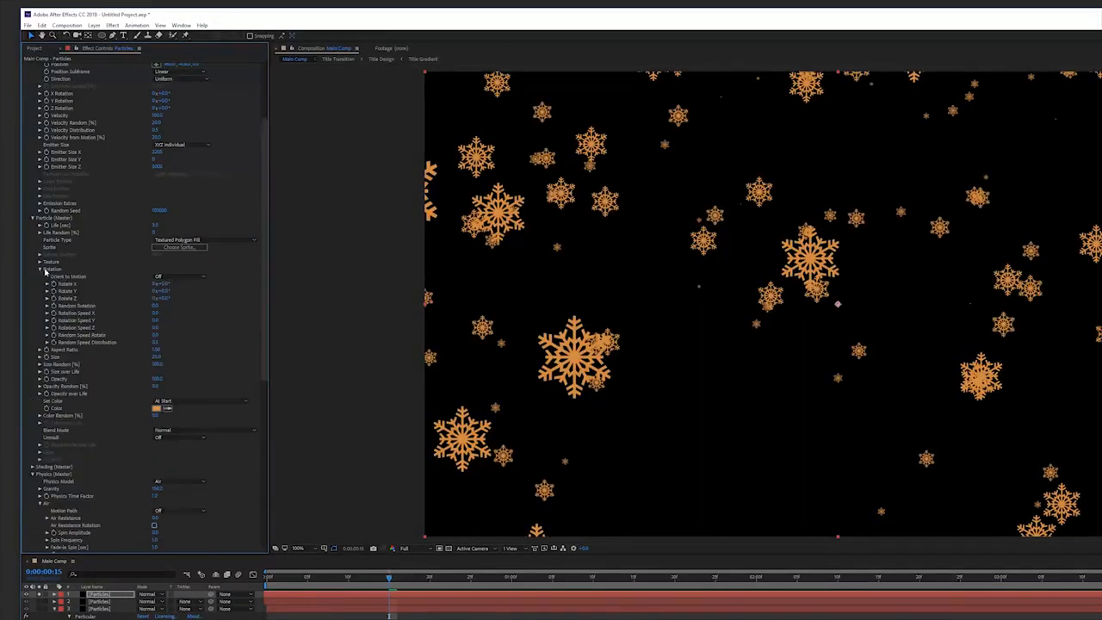
left_click(156, 305)
type("300")
key("Return")
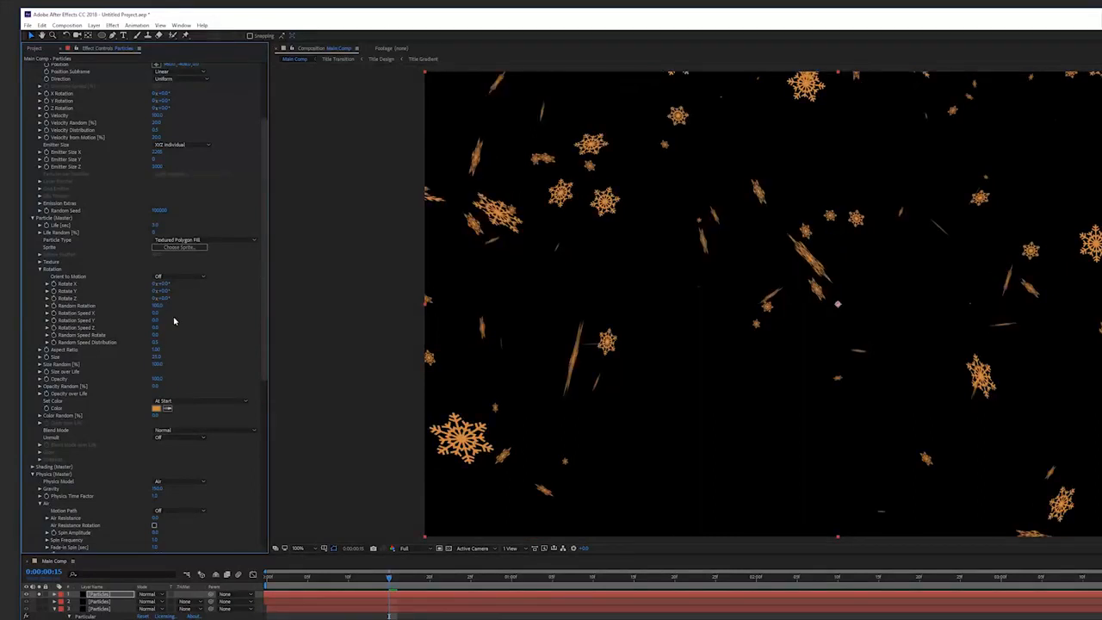
Edit the snowflake emitter's Particles/sec value.
left_click_drag(265, 224, 264, 165)
left_click(159, 135)
key("Return")
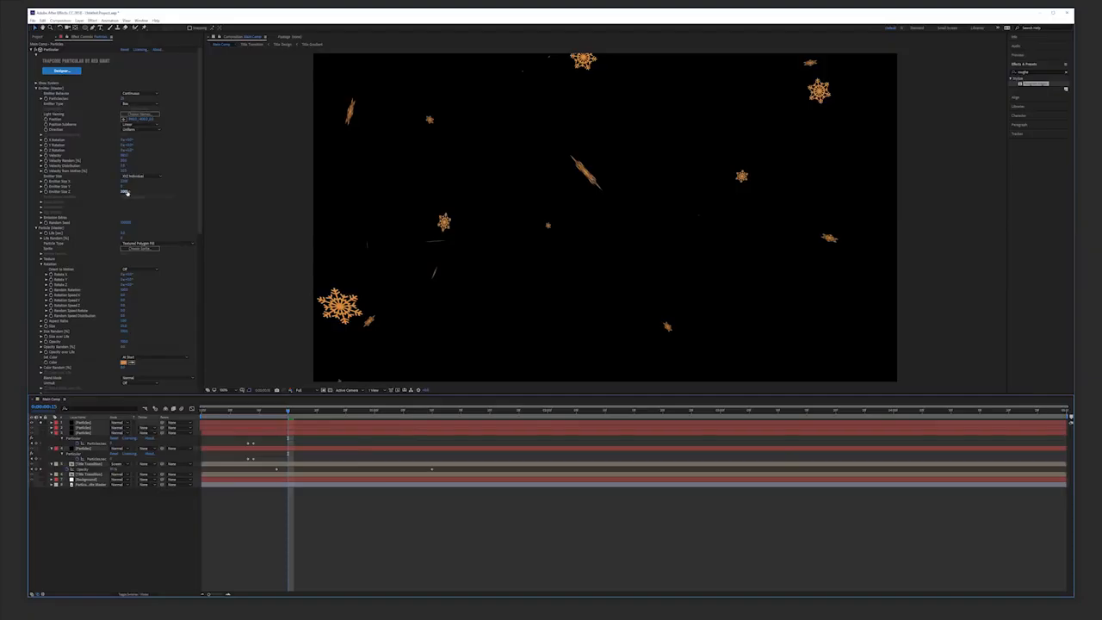
Edit the emitter's Emitter Size Z and Emitter Size X values.
left_click(126, 191)
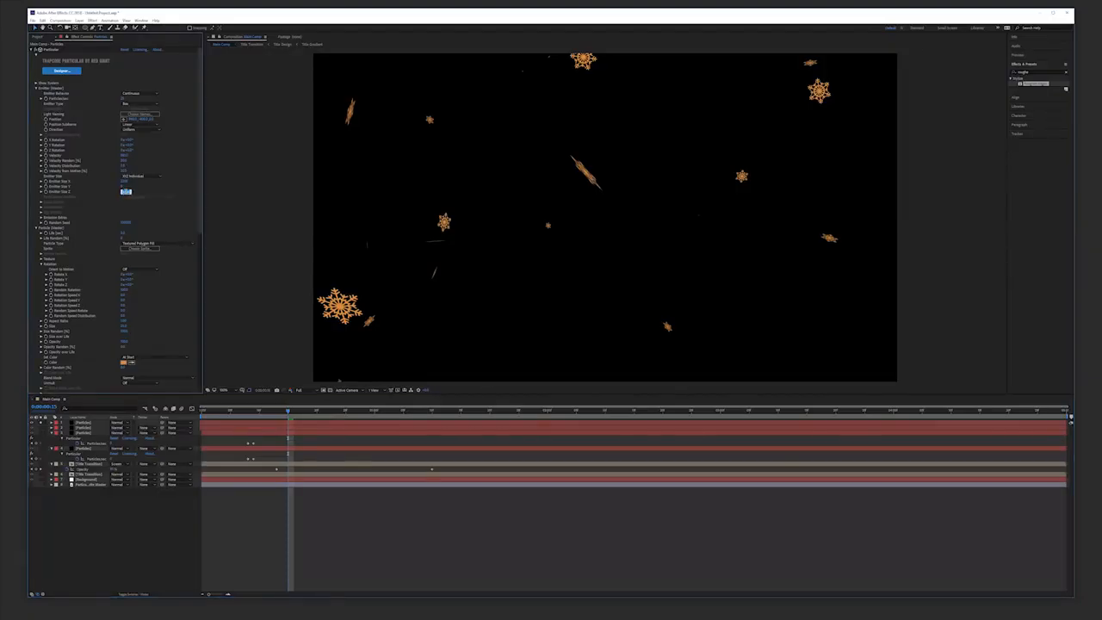
key("Return")
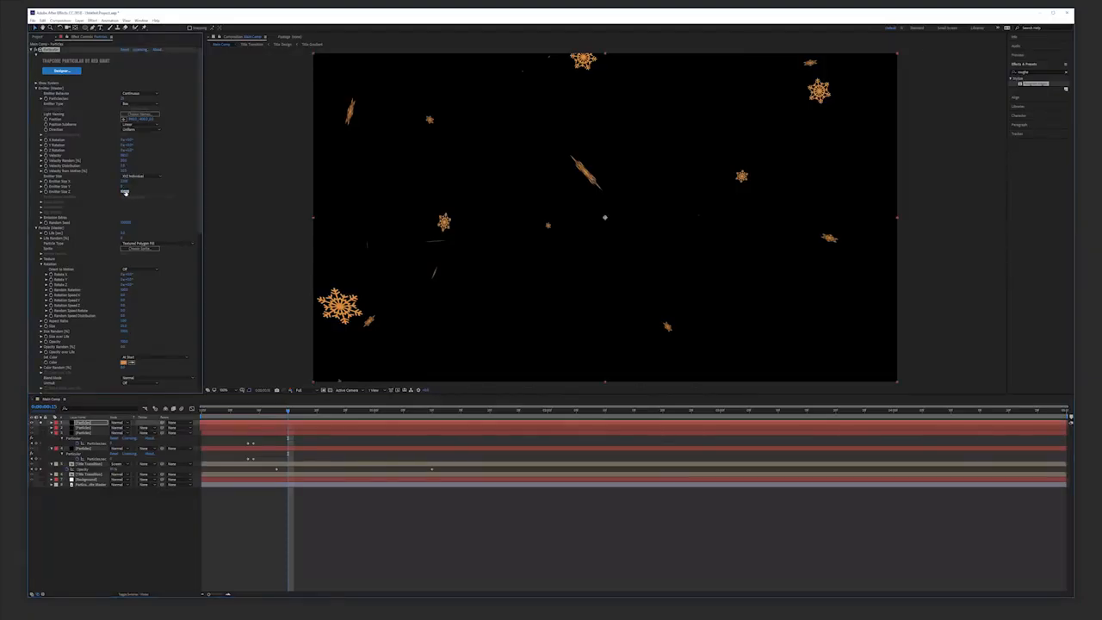
left_click(126, 181)
key("Return")
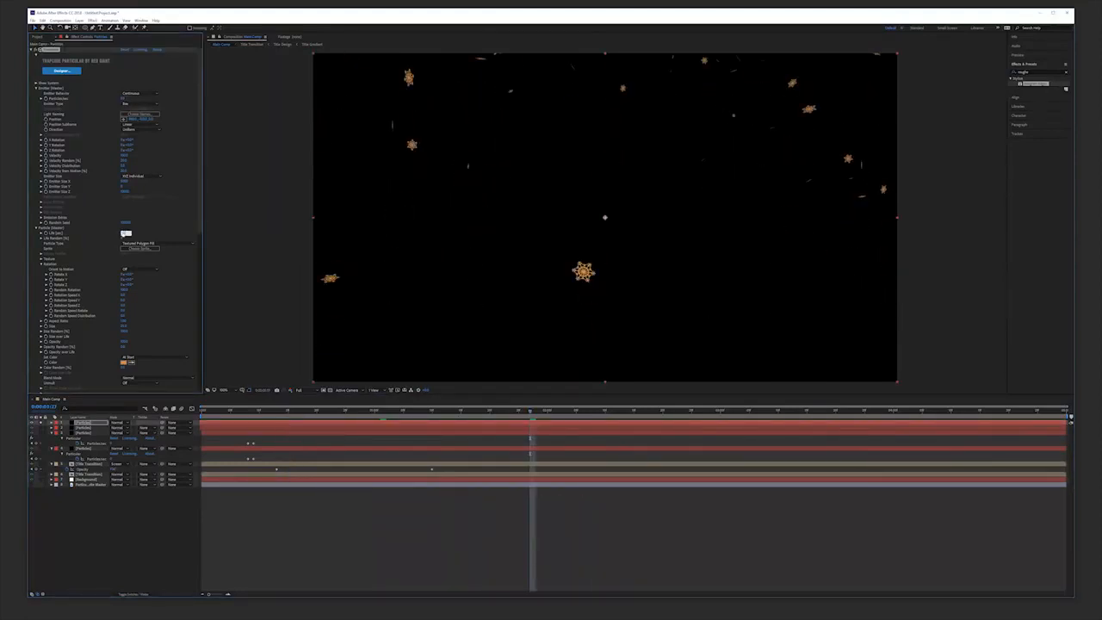
Restore the other layers' visibility and preview the snowflakes over the title.
left_click(41, 422)
left_click(142, 559)
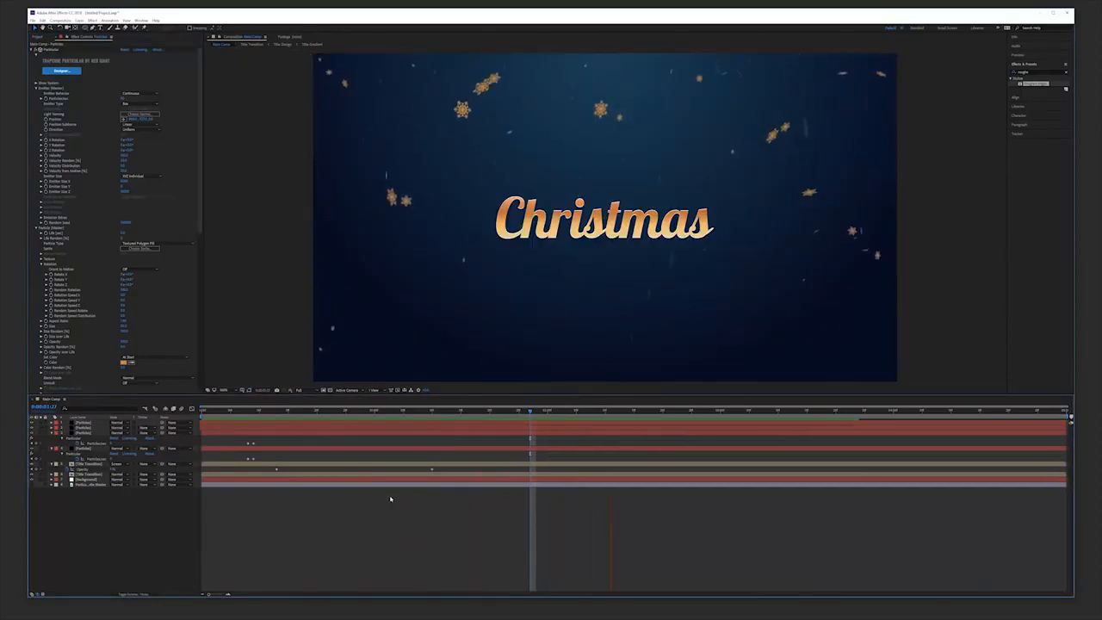
key("space")
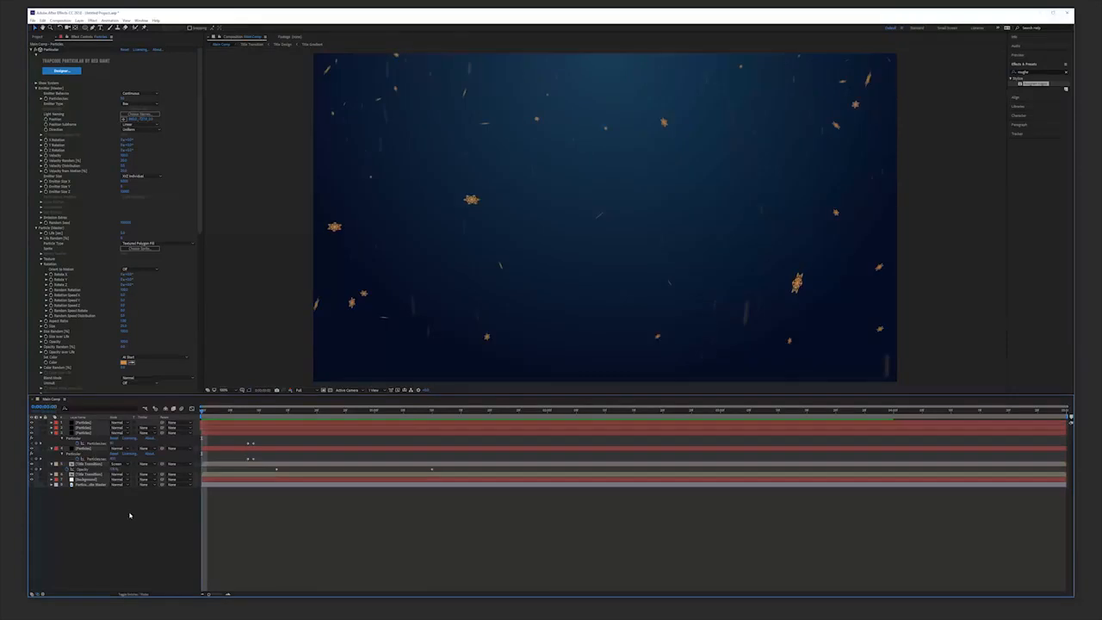
Add a new camera layer to the composition, picking a lens preset in its settings.
left_click(134, 595)
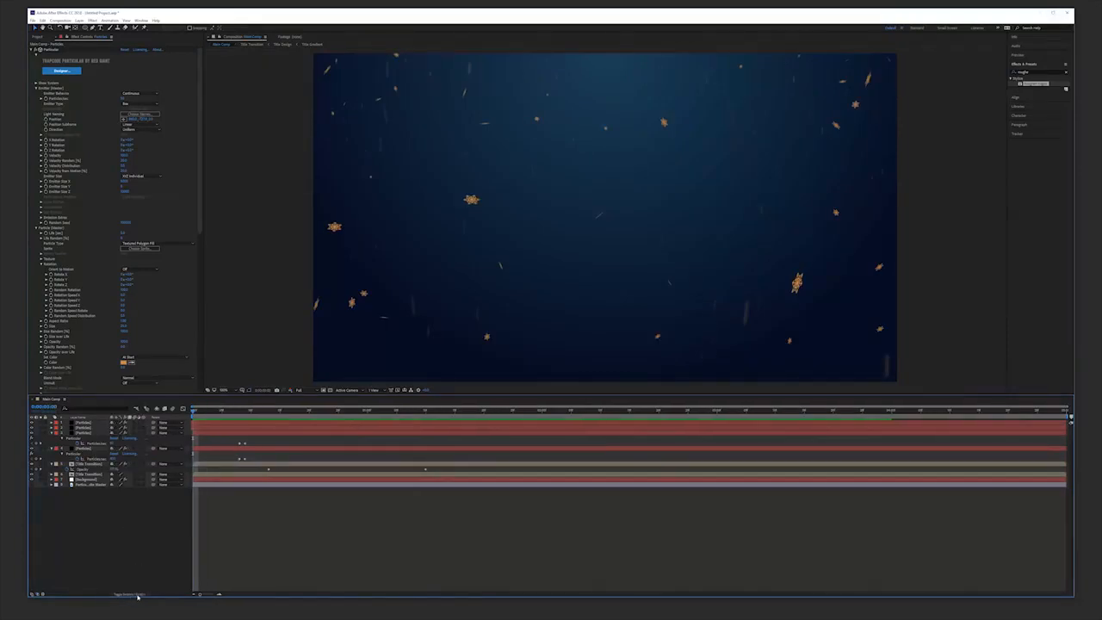
right_click(131, 531)
mouse_move(145, 535)
left_click(224, 563)
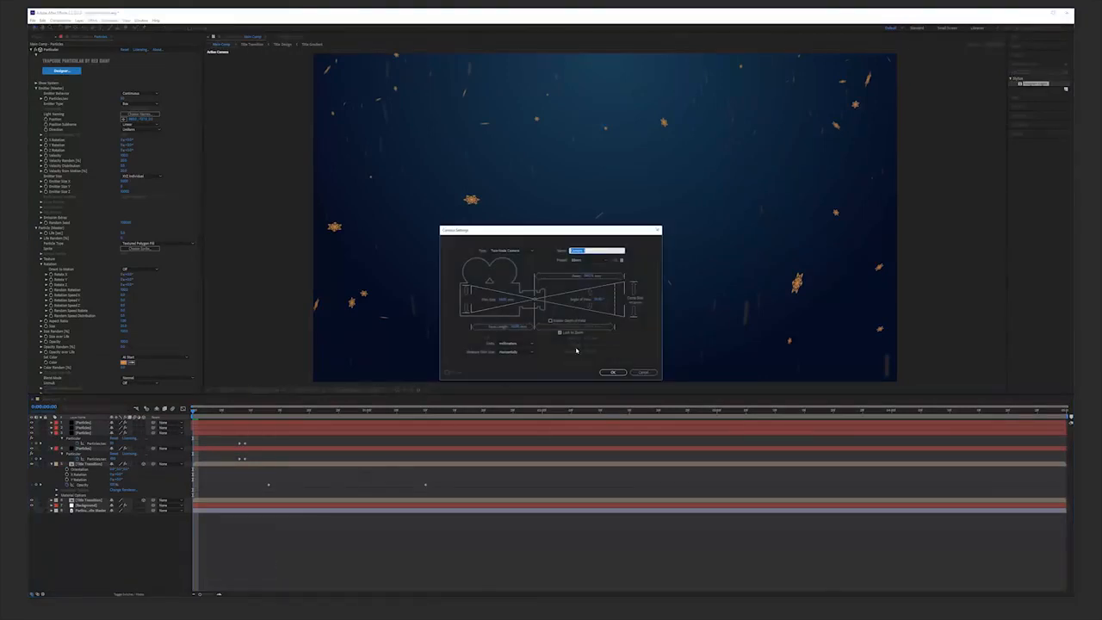
left_click(595, 260)
left_click(589, 301)
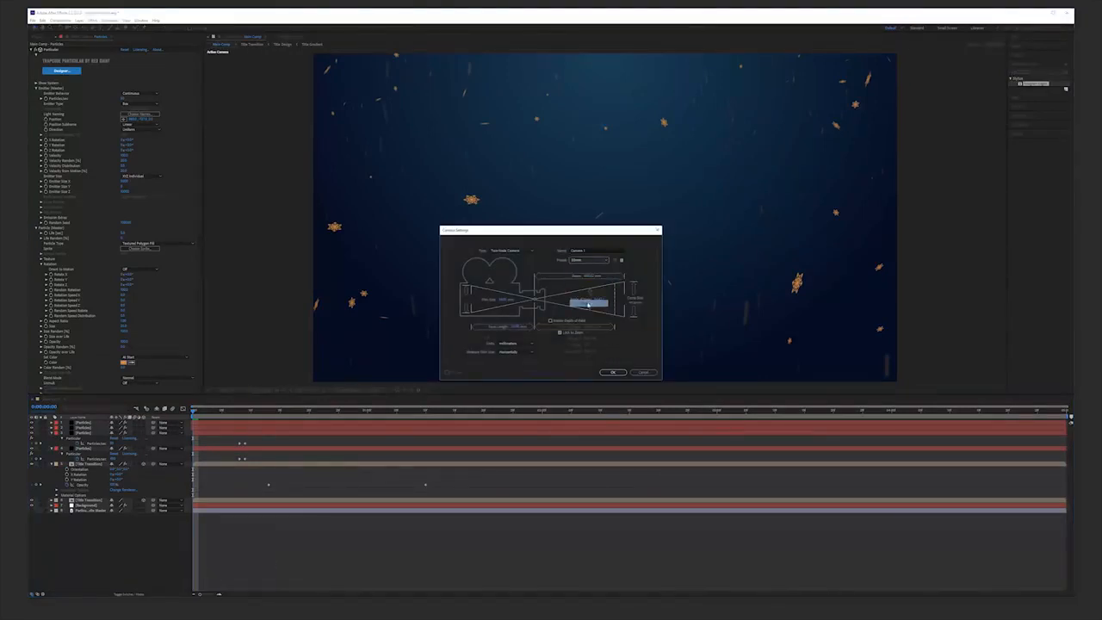
left_click(609, 372)
Add a Null Object layer and parent the camera to it.
right_click(103, 488)
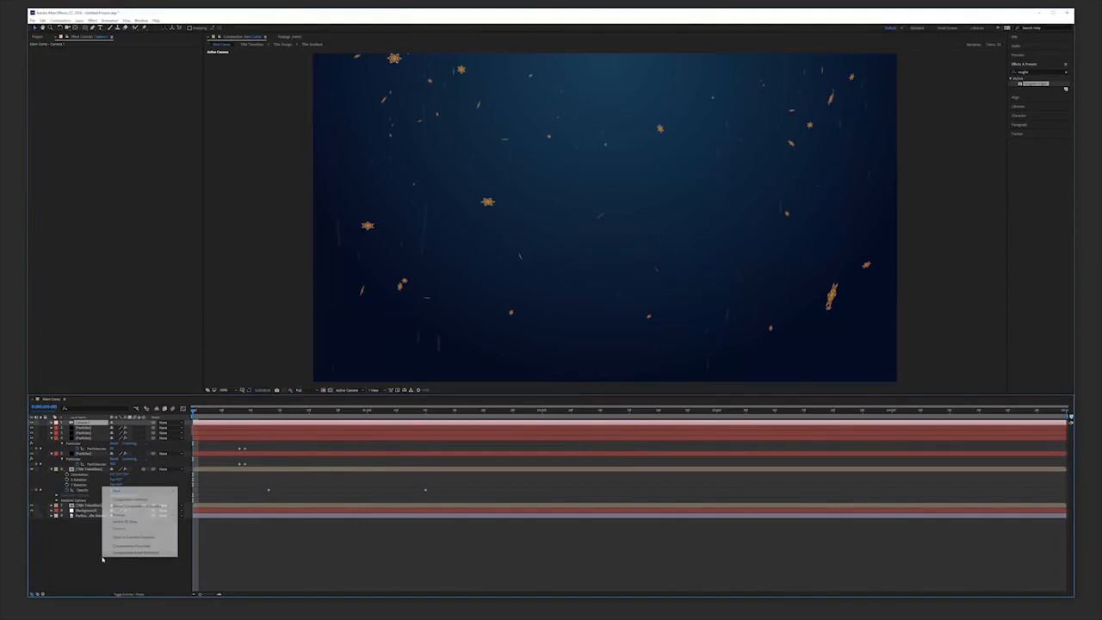
mouse_move(155, 490)
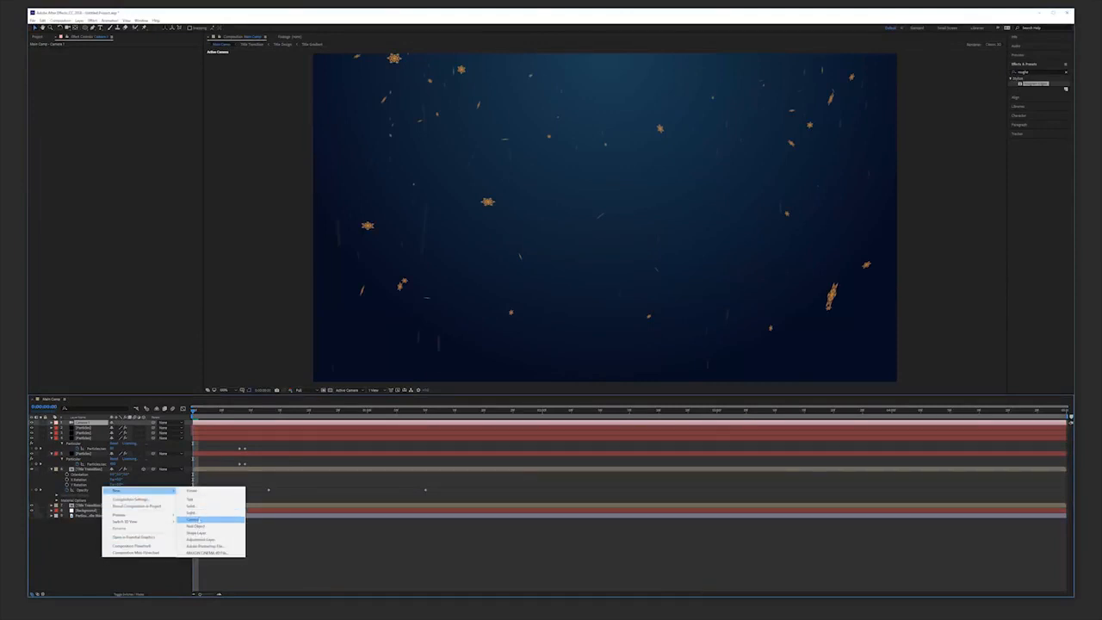
left_click(195, 526)
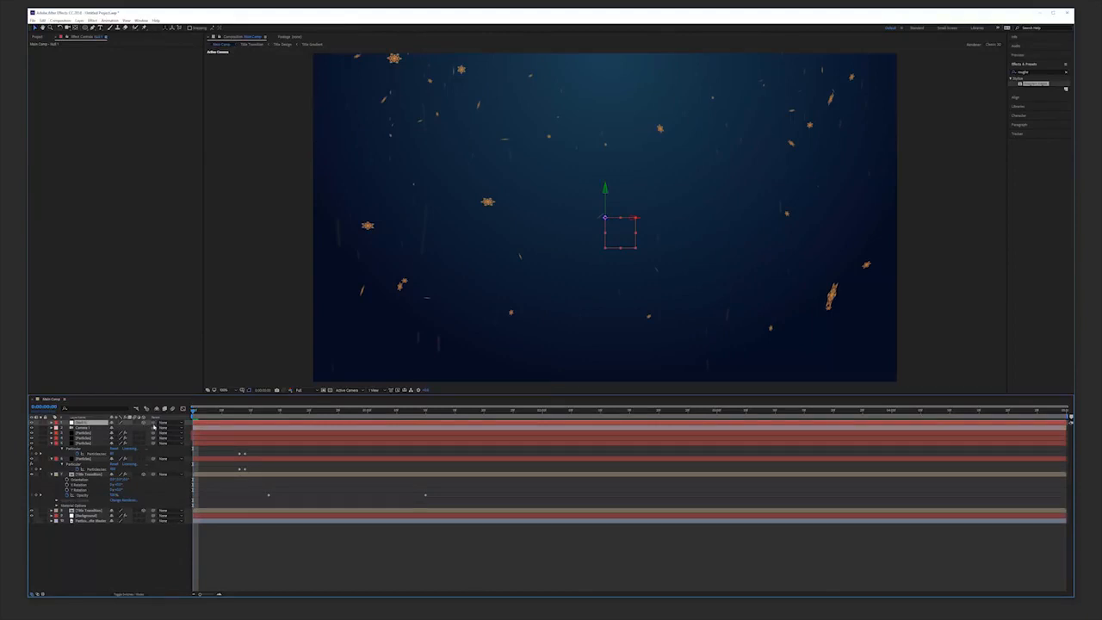
left_click_drag(132, 428, 93, 426)
Set a Position keyframe on the null at the start and preview.
key("p")
left_click(68, 429)
key("space")
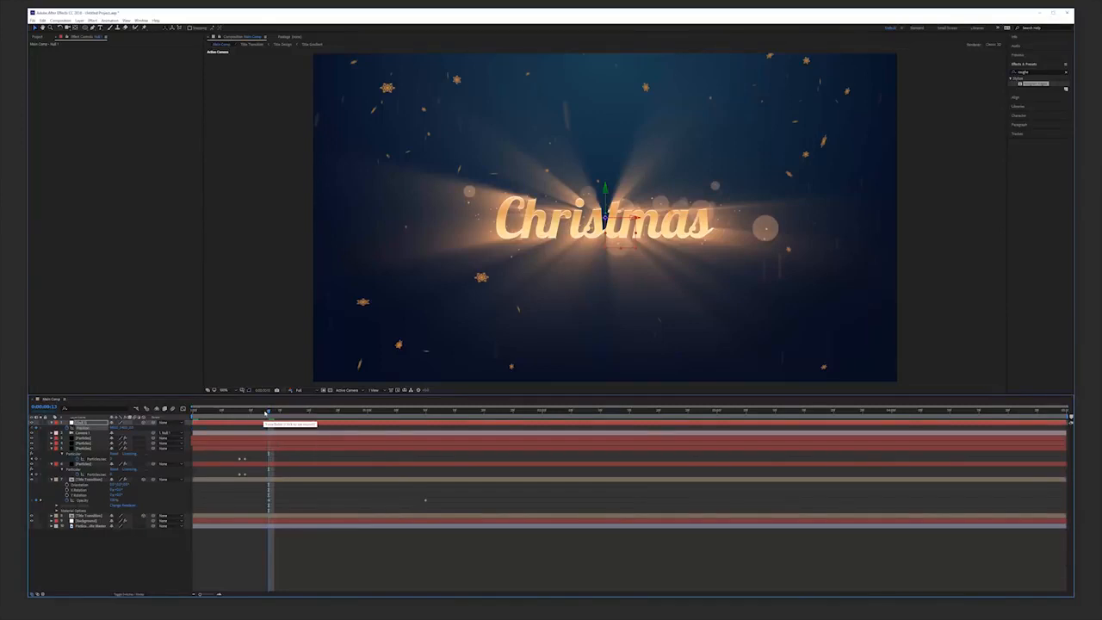
Move to a later time and push the null's Position so the camera moves toward the title.
left_click_drag(267, 414, 335, 418)
left_click_drag(194, 414, 266, 418)
left_click_drag(271, 428, 371, 431)
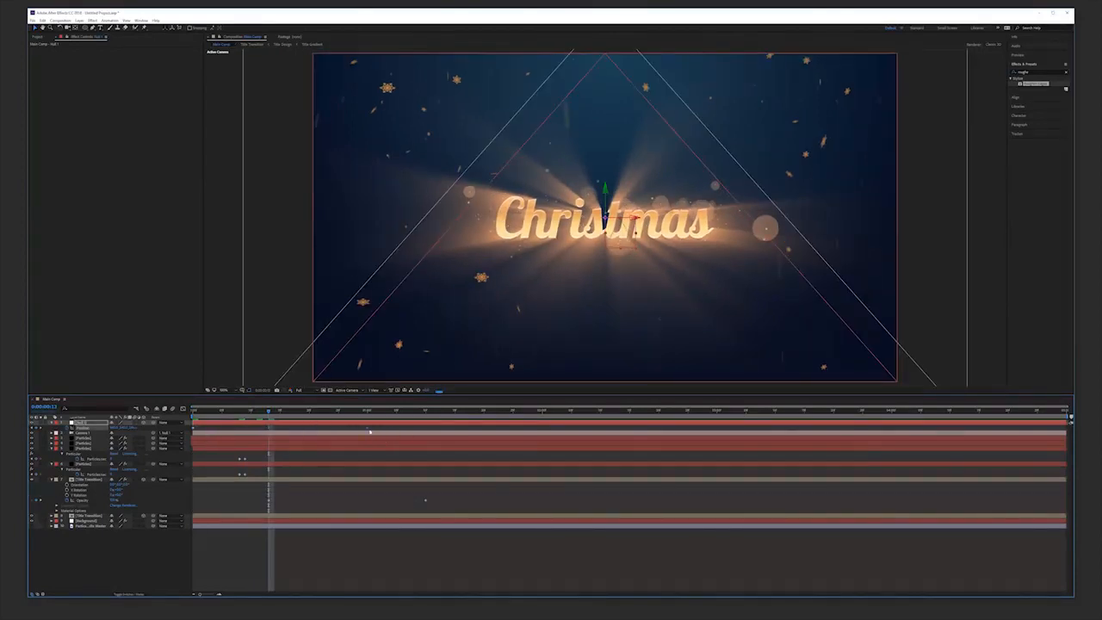
Move further along the timeline and push the null's Position so the camera flies through the title.
left_click_drag(279, 410, 715, 409)
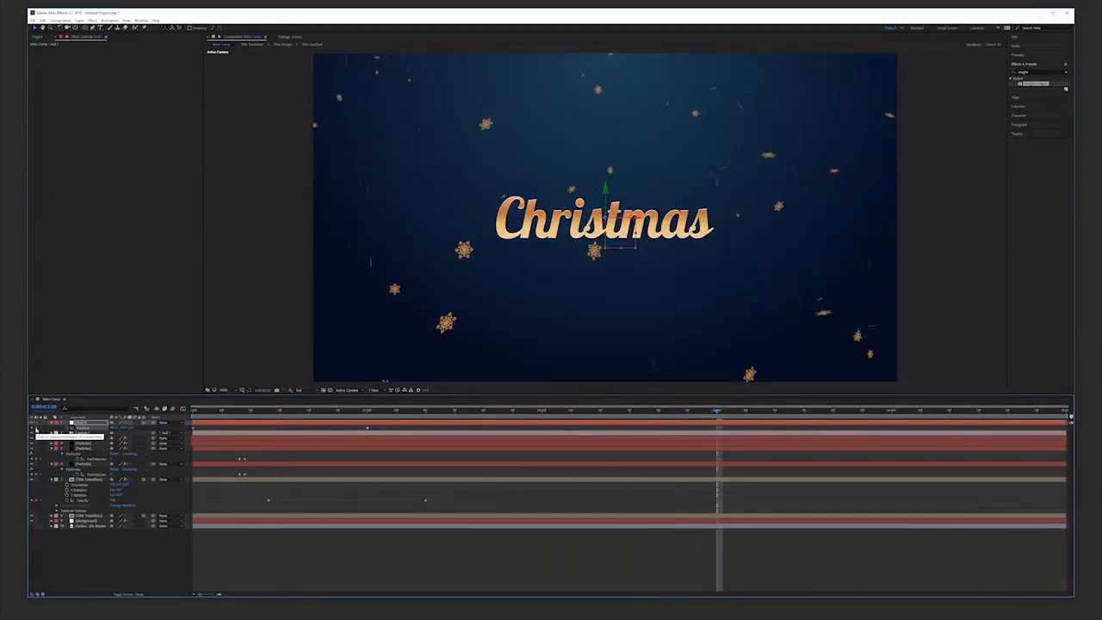
left_click_drag(720, 413, 892, 441)
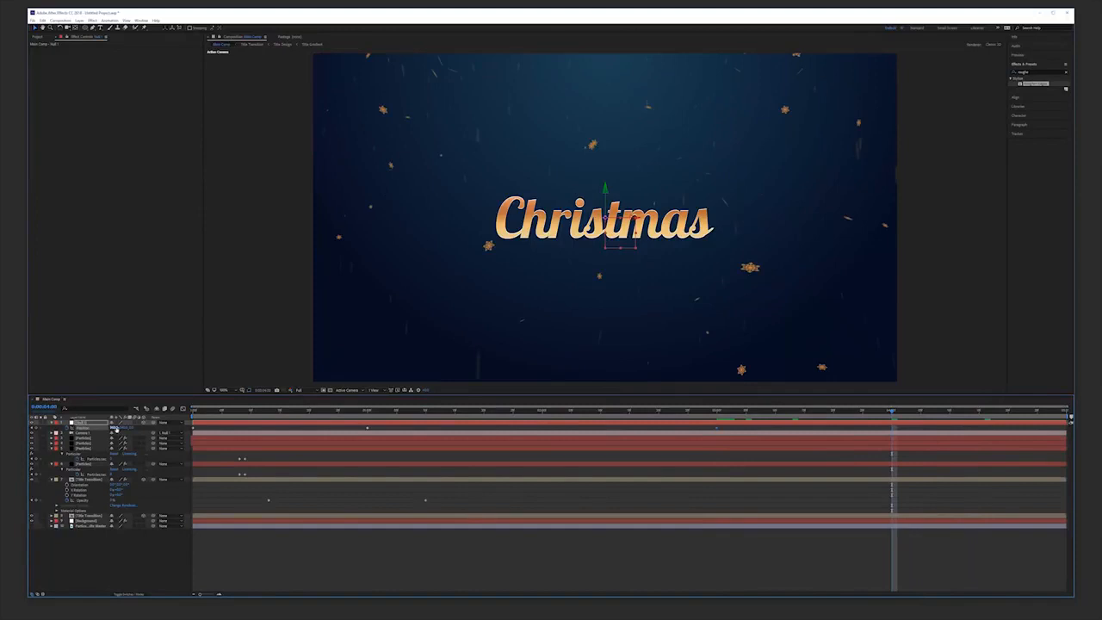
left_click_drag(131, 427, 250, 428)
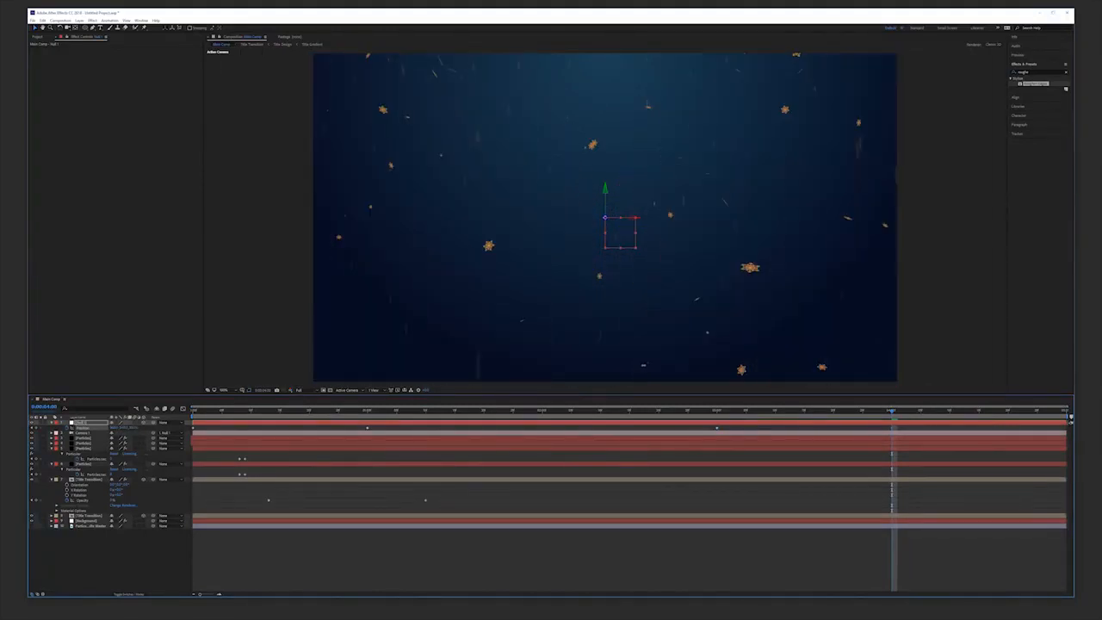
Select the title transition layer and set a keyframe on its Radial Fast Blur Amount, then preview.
left_click_drag(893, 410, 717, 410)
left_click(95, 480)
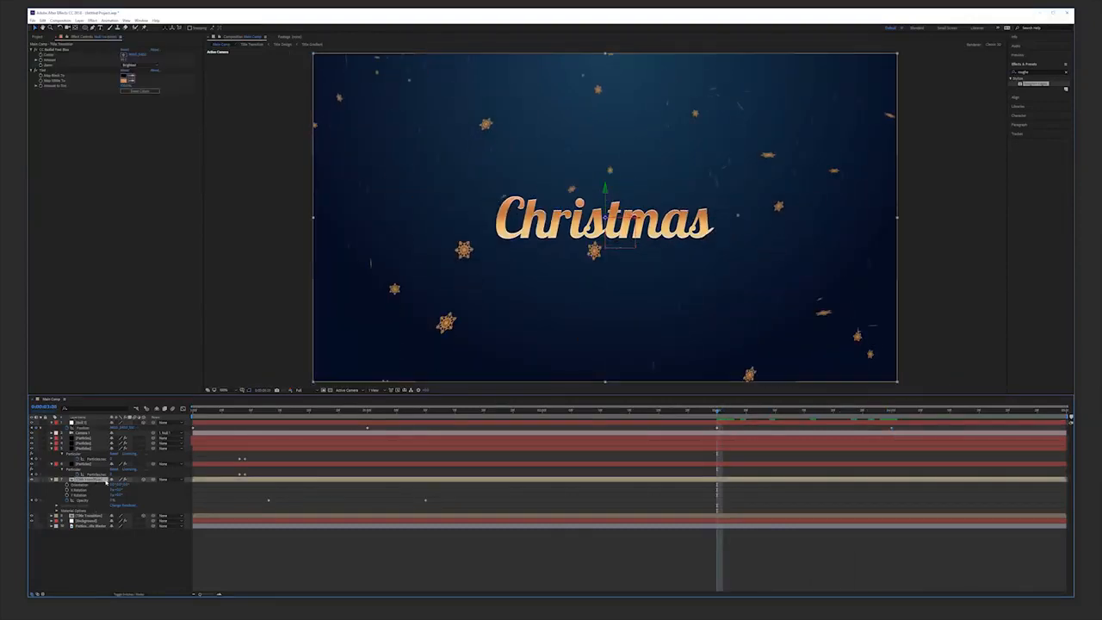
left_click(40, 62)
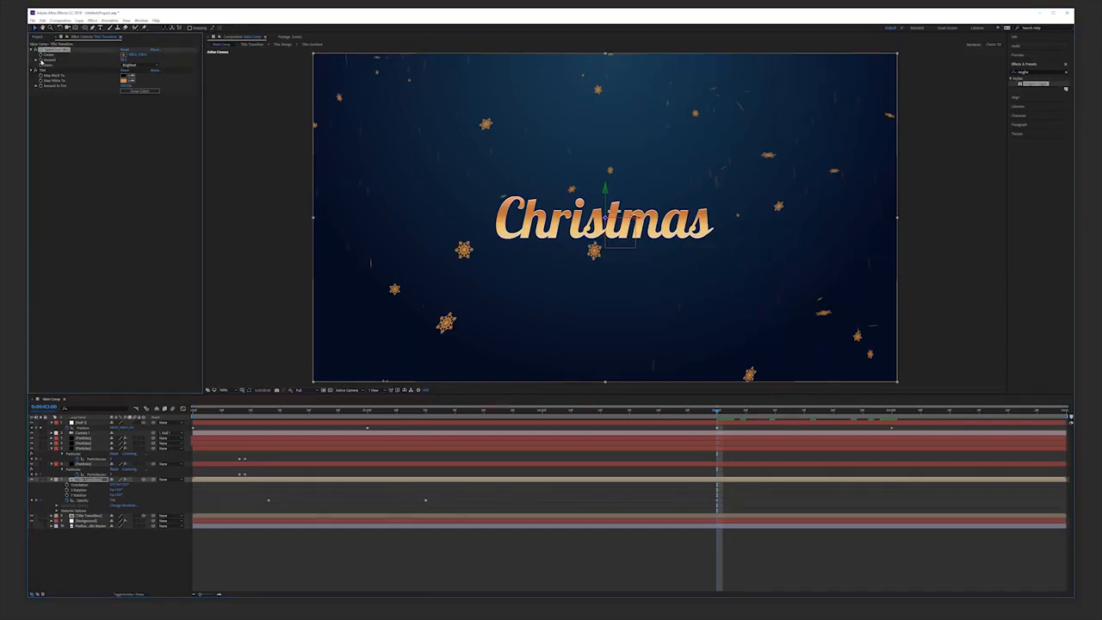
key("space")
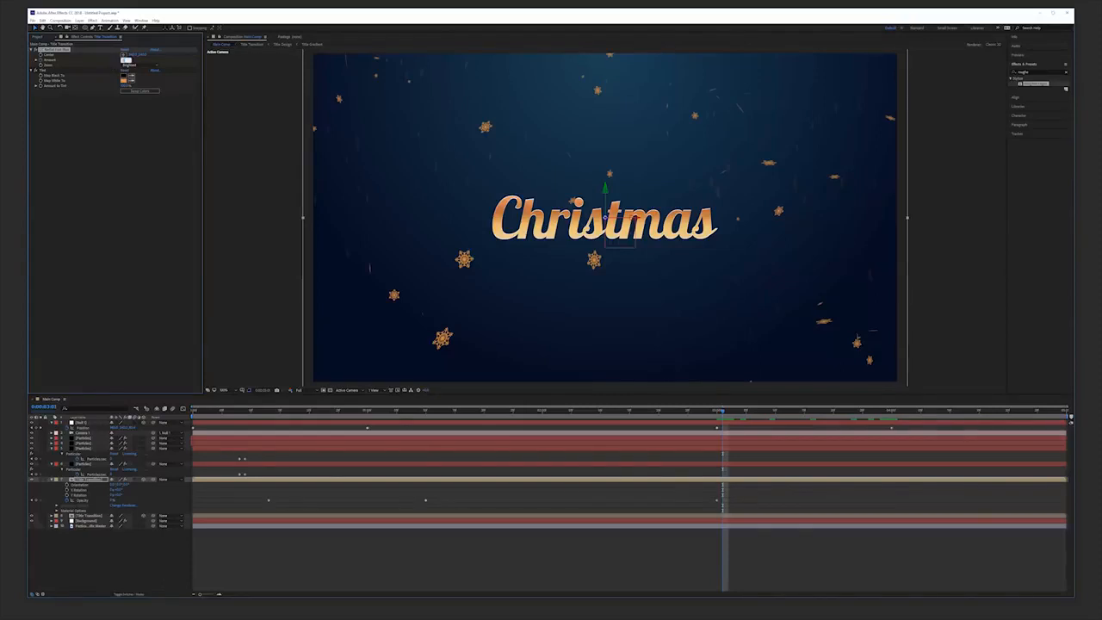
At the end of the camera move, set a new Radial Fast Blur Amount keyframe on the title and preview.
left_click(112, 502)
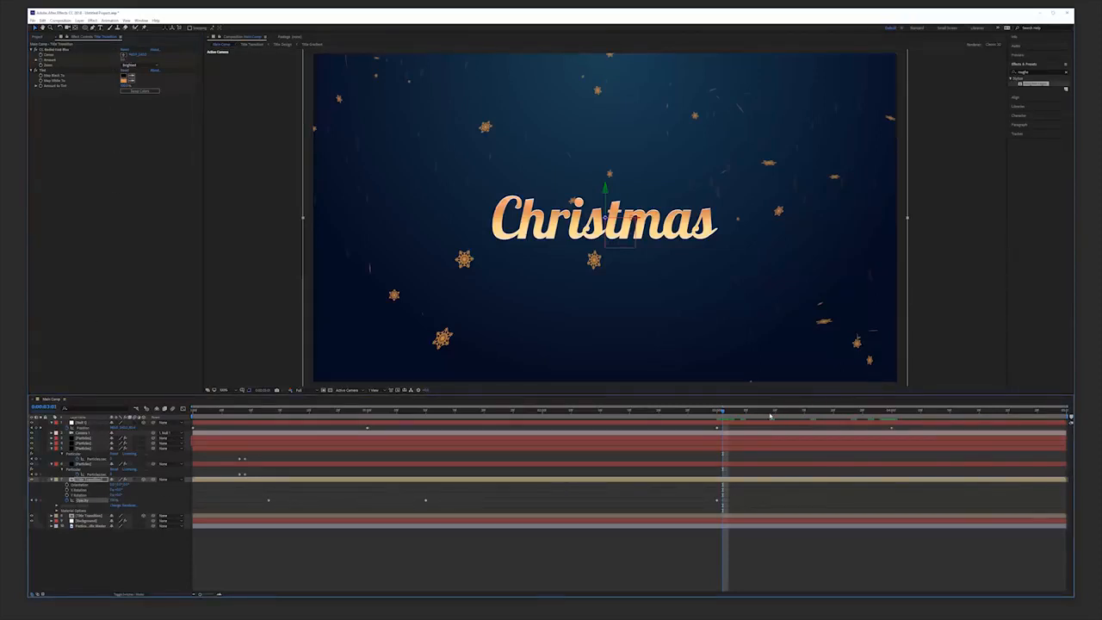
key("space")
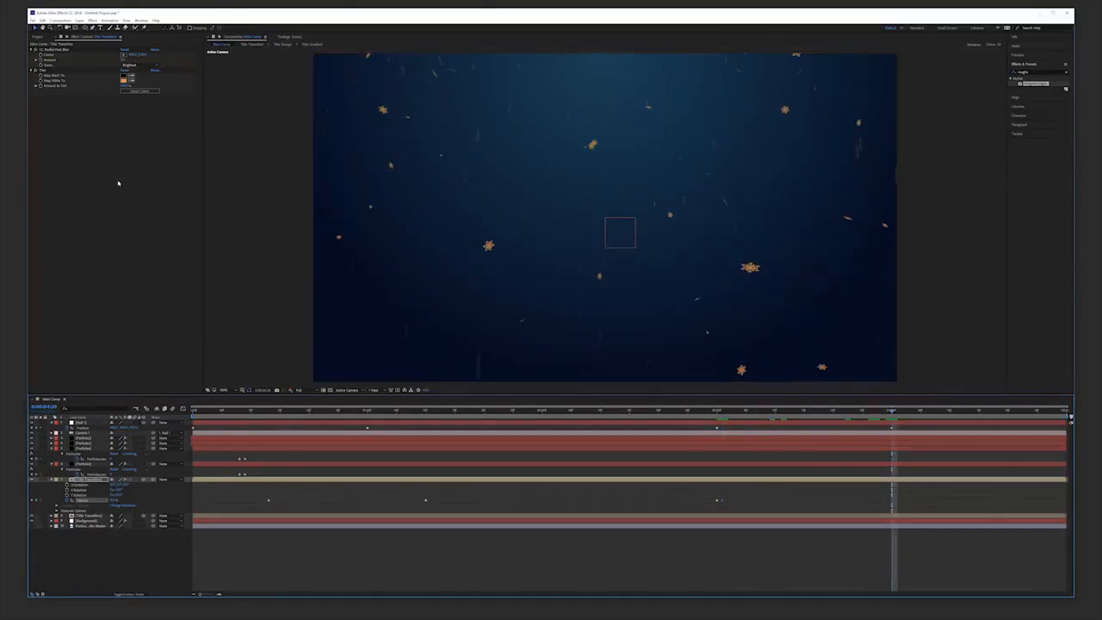
left_click(123, 59)
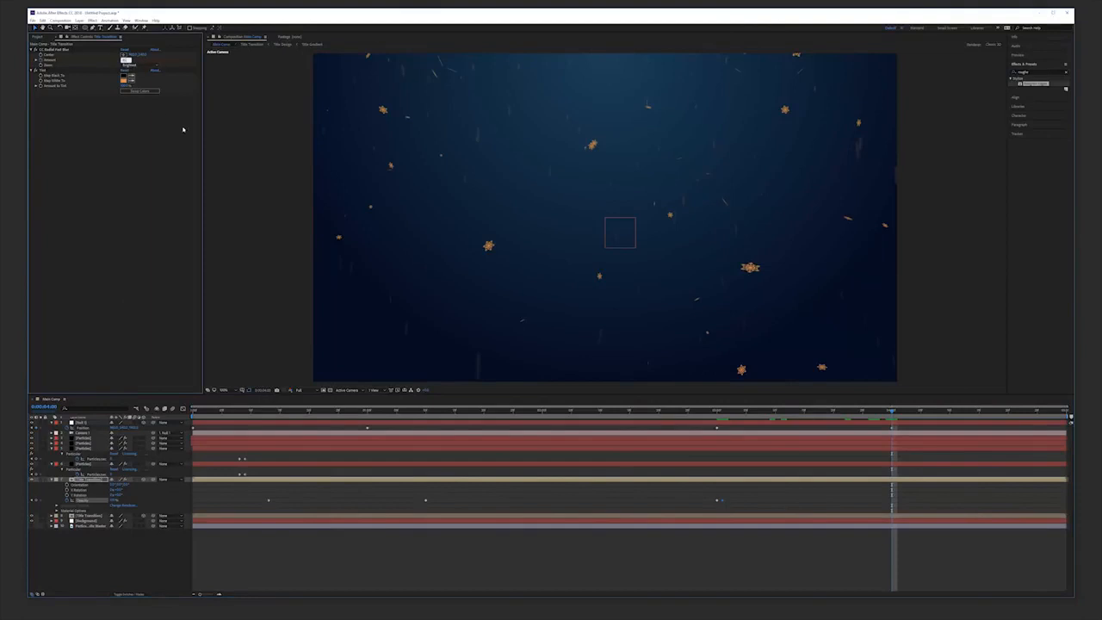
key("Return")
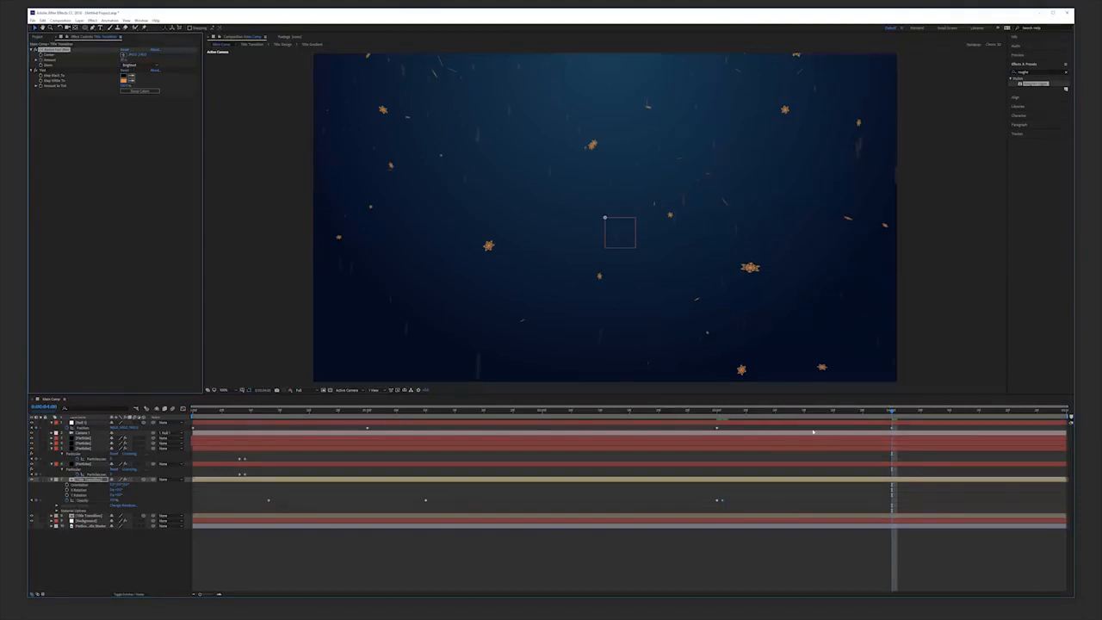
key("space")
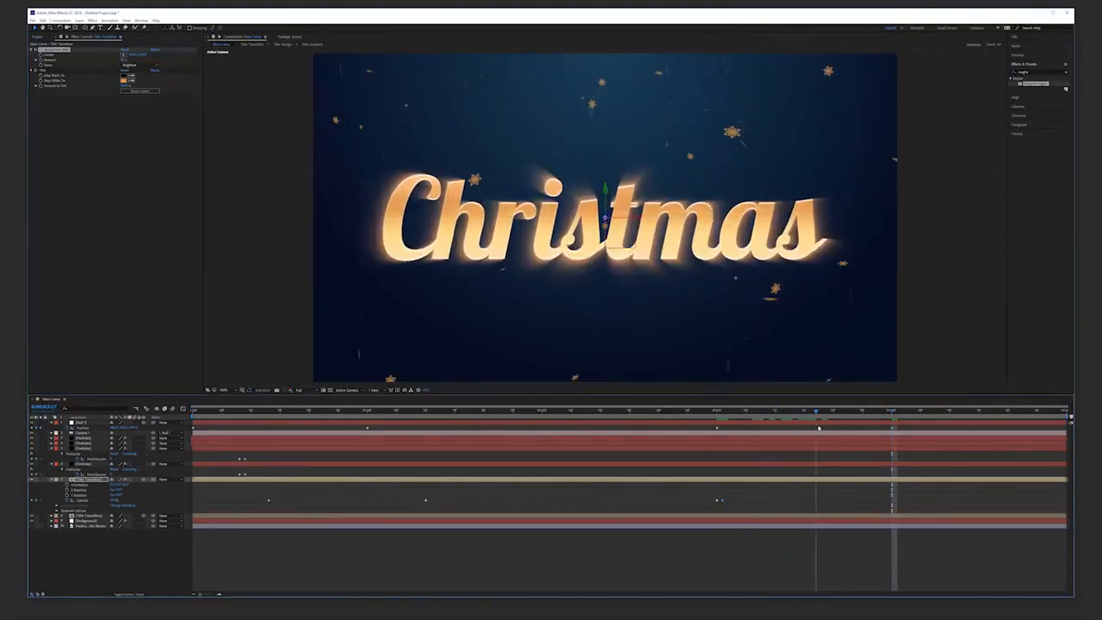